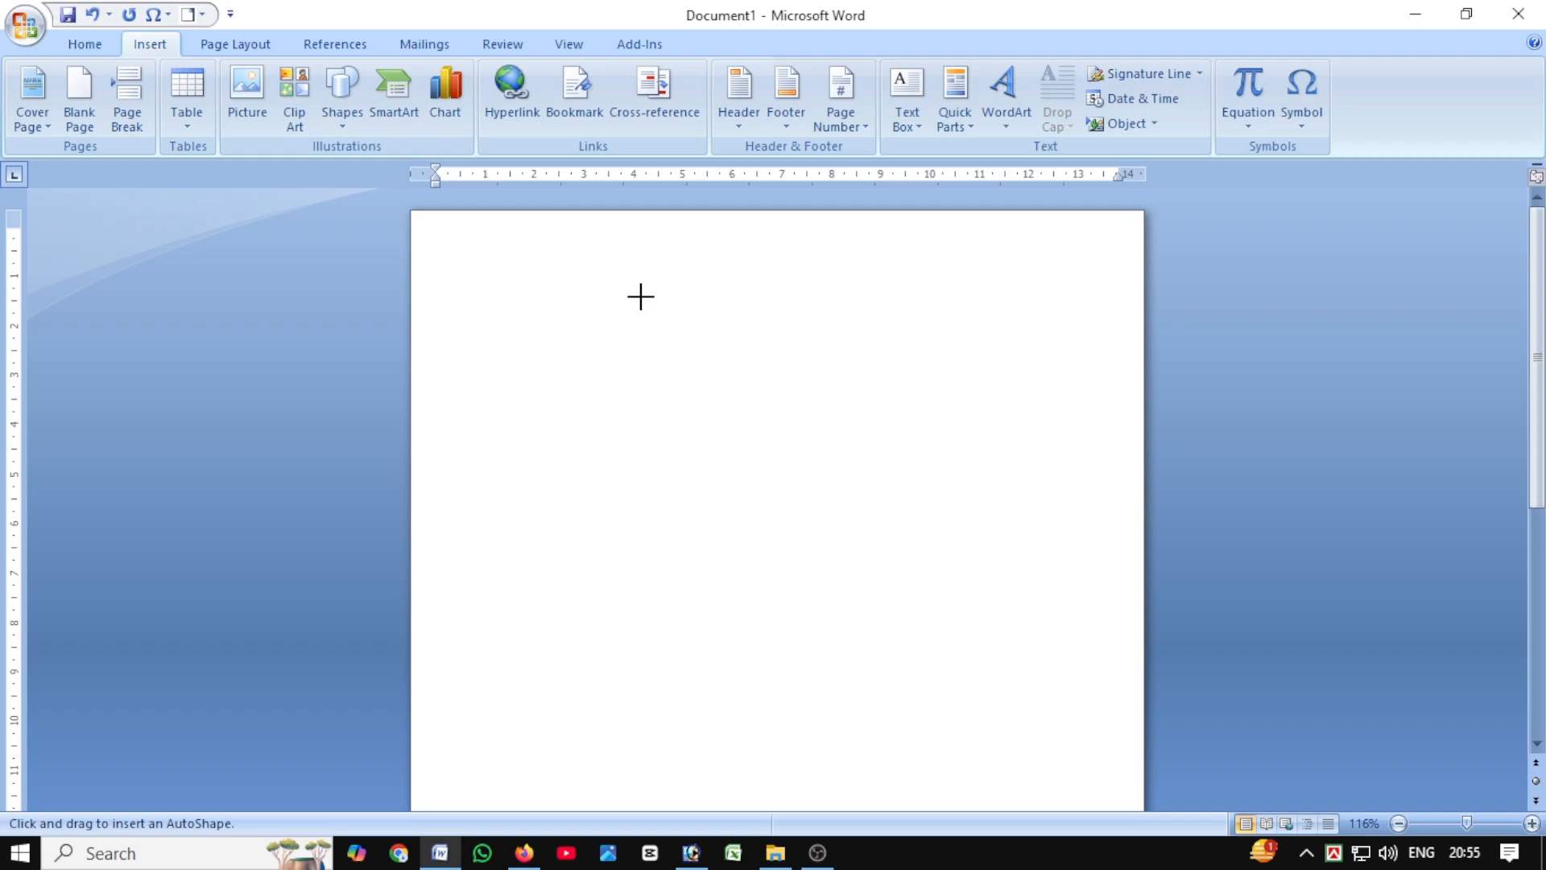
# Draw a circle about 5.1 cm high by 5.22 cm wide near the top of the page and nudge it slightly upward
pyautogui.moveTo(641, 296)
pyautogui.mouseDown()
pyautogui.moveTo(815, 480)
pyautogui.moveTo(894, 528)
pyautogui.moveTo(897, 553)
pyautogui.mouseUp()
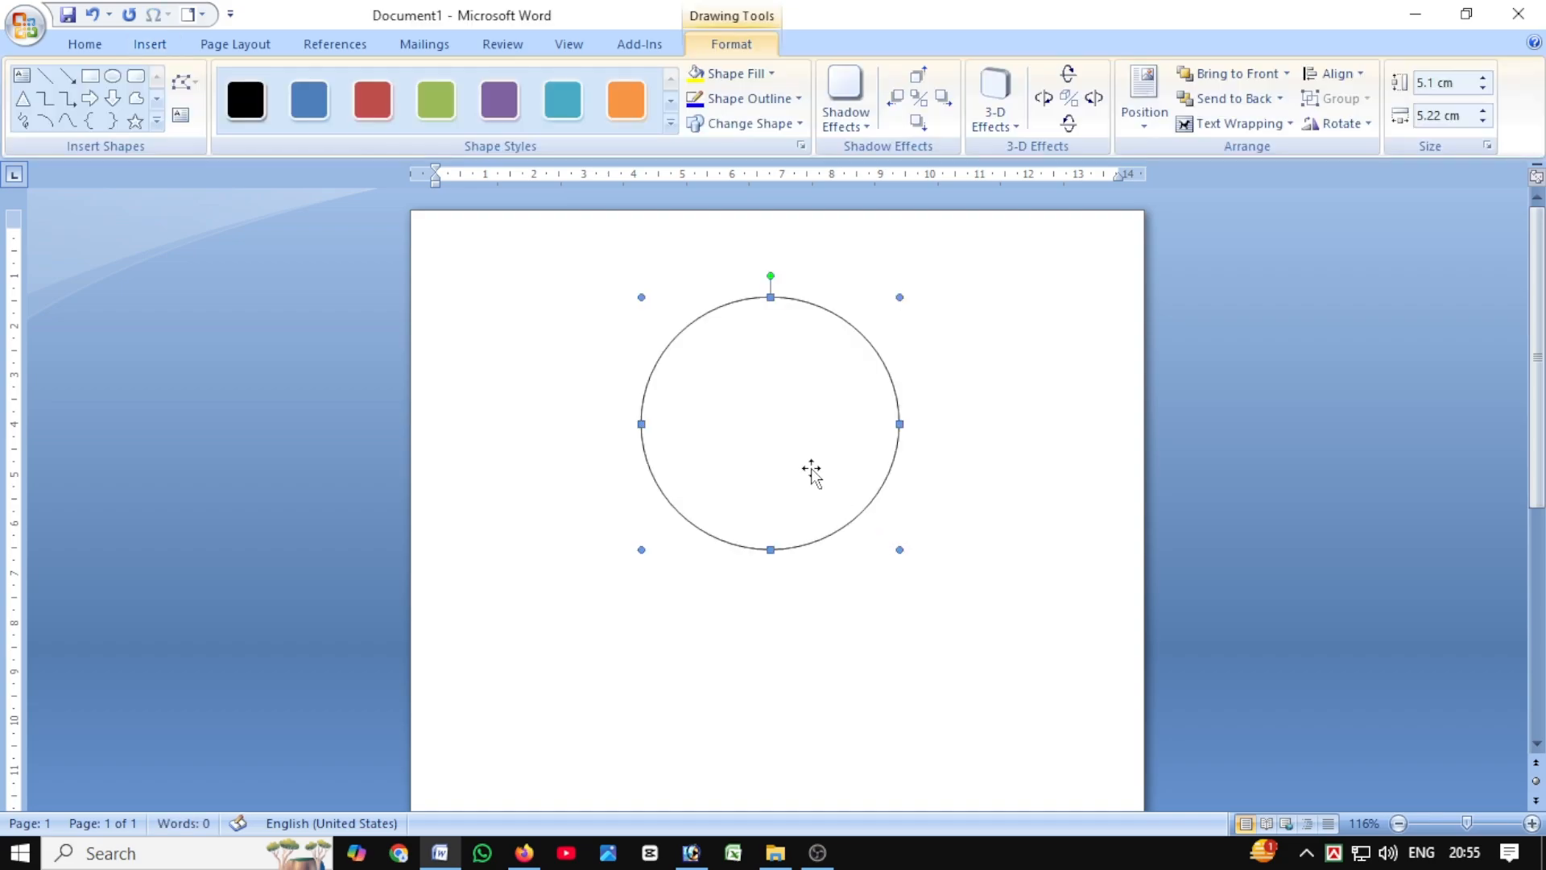
pyautogui.press('Up')
pyautogui.press('Up')
pyautogui.press('Up')
pyautogui.press('Up')
pyautogui.press('Up')
pyautogui.press('Up')
pyautogui.press('Up')
pyautogui.press('Up')
pyautogui.press('Up')
pyautogui.press('Up')
pyautogui.press('Up')
pyautogui.press('Up')
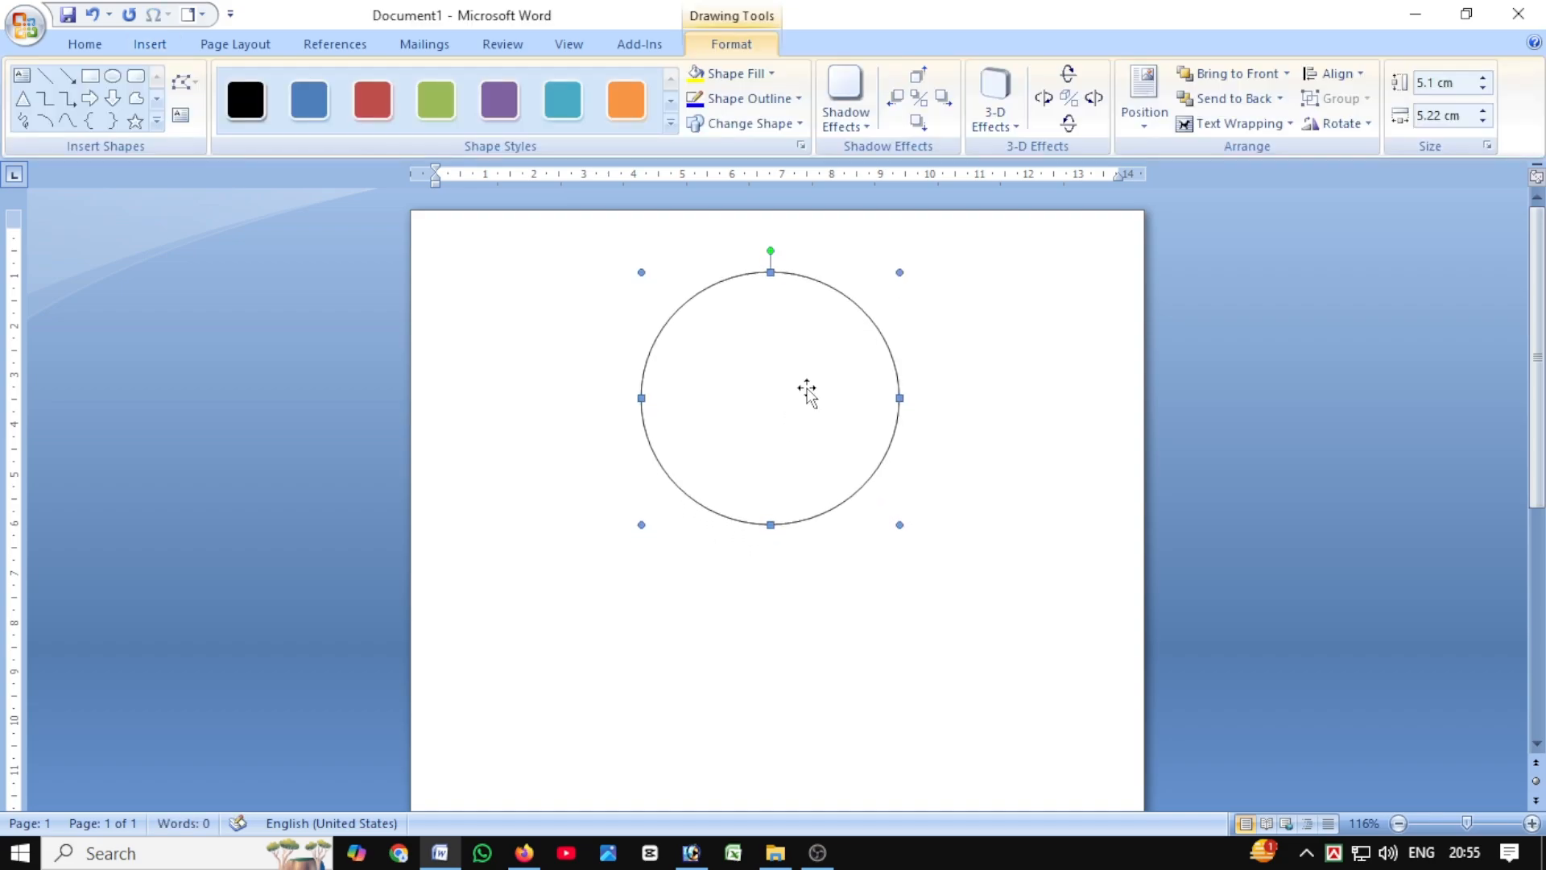
pyautogui.press('Down')
pyautogui.press('Down')
pyautogui.press('Down')
pyautogui.press('Down')
pyautogui.press('Down')
pyautogui.press('Down')
pyautogui.press('Down')
pyautogui.press('Down')
# Copy the circle and paste a duplicate of it onto the page
pyautogui.rightClick(802, 402)
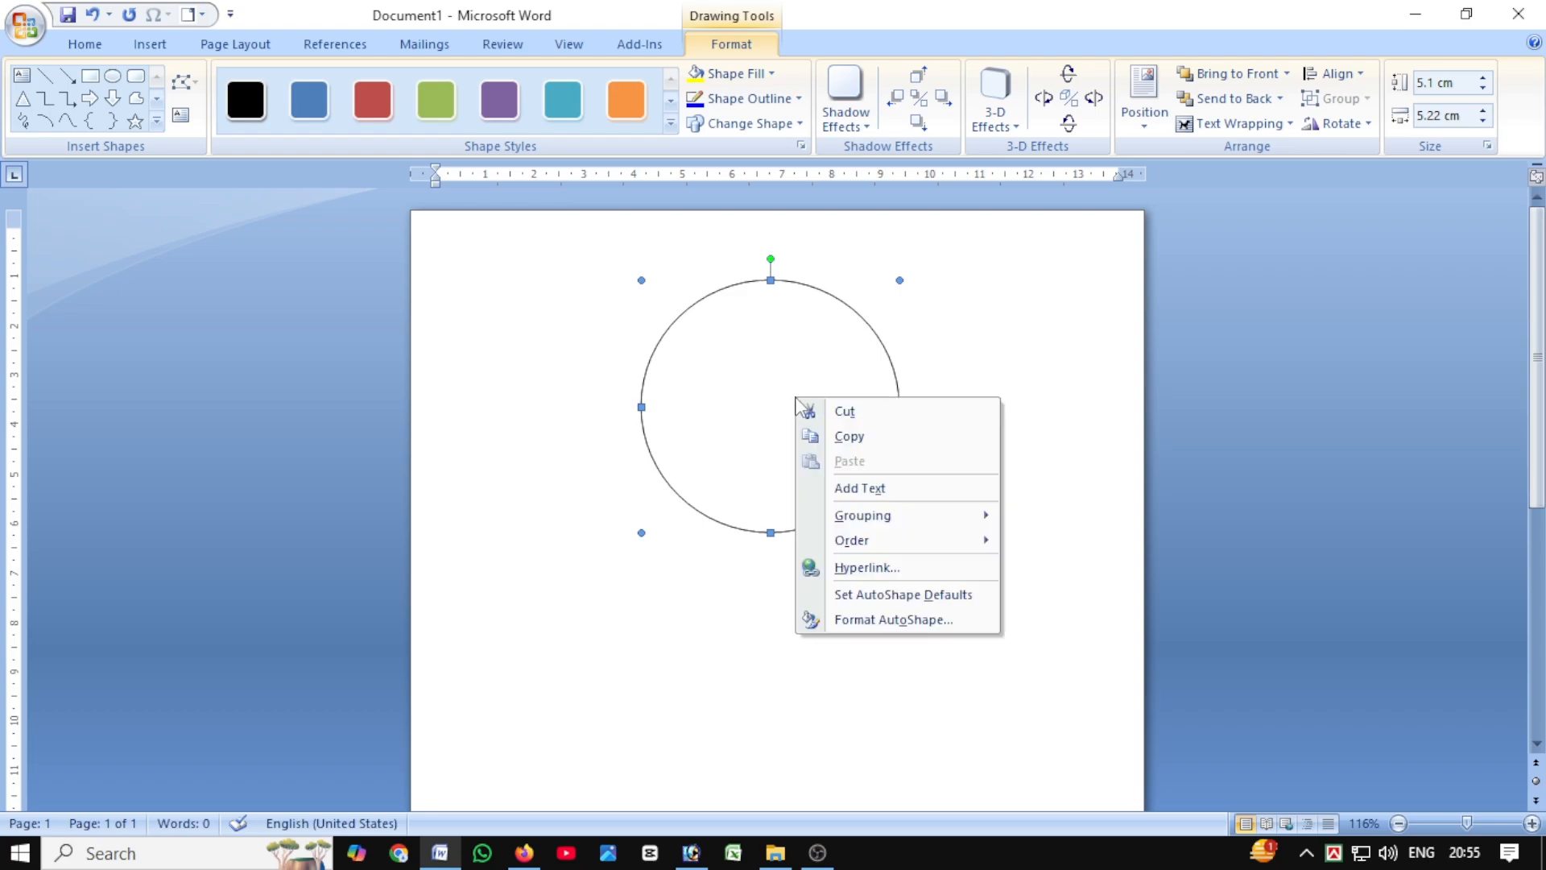
pyautogui.click(842, 437)
pyautogui.rightClick(773, 402)
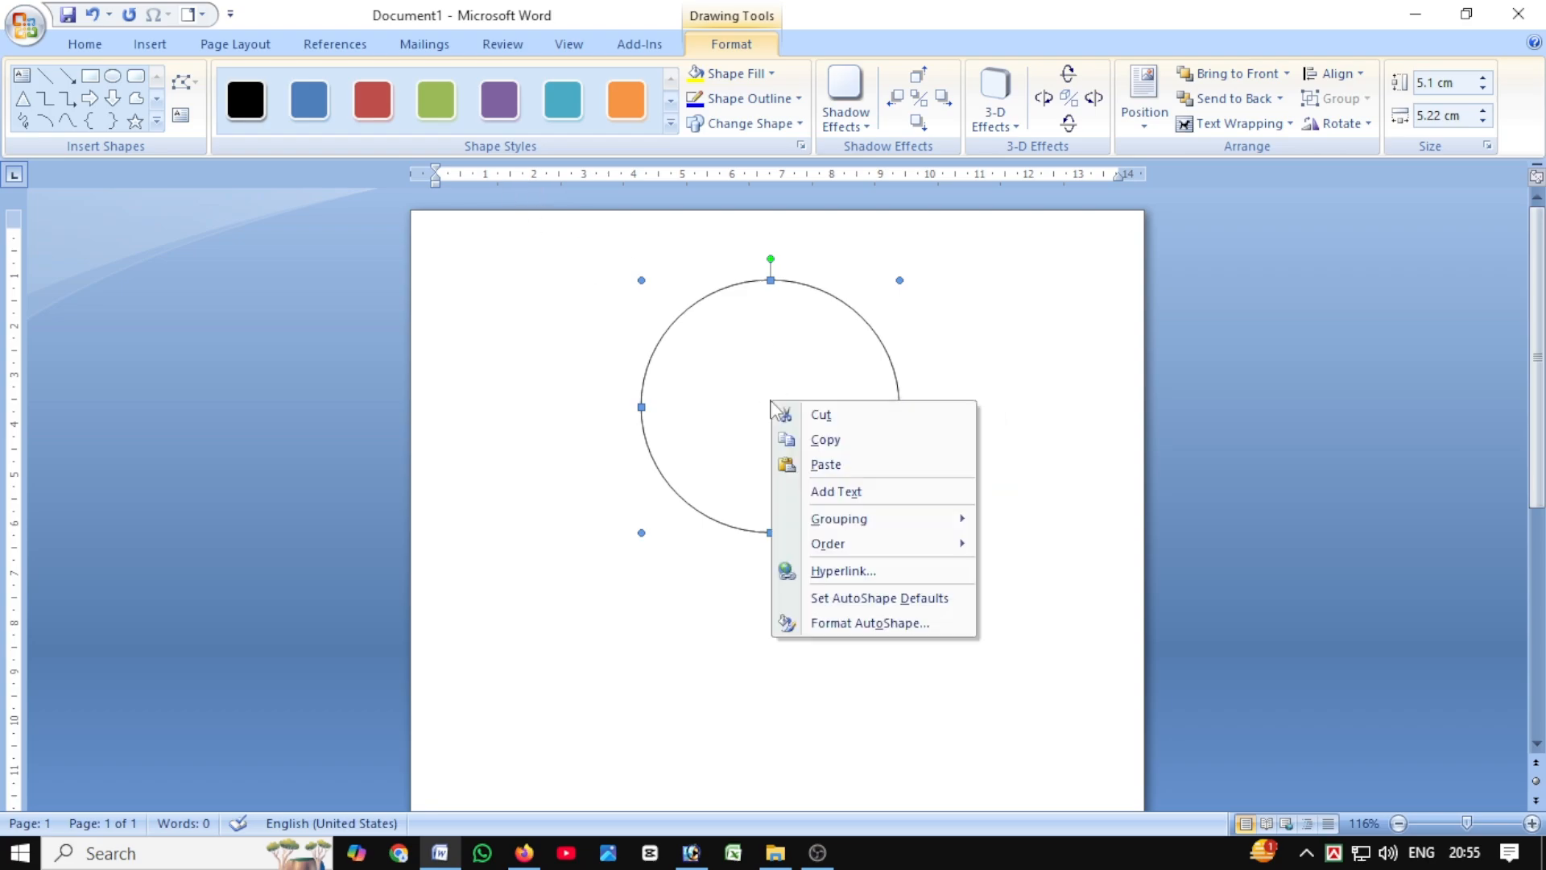
pyautogui.click(830, 462)
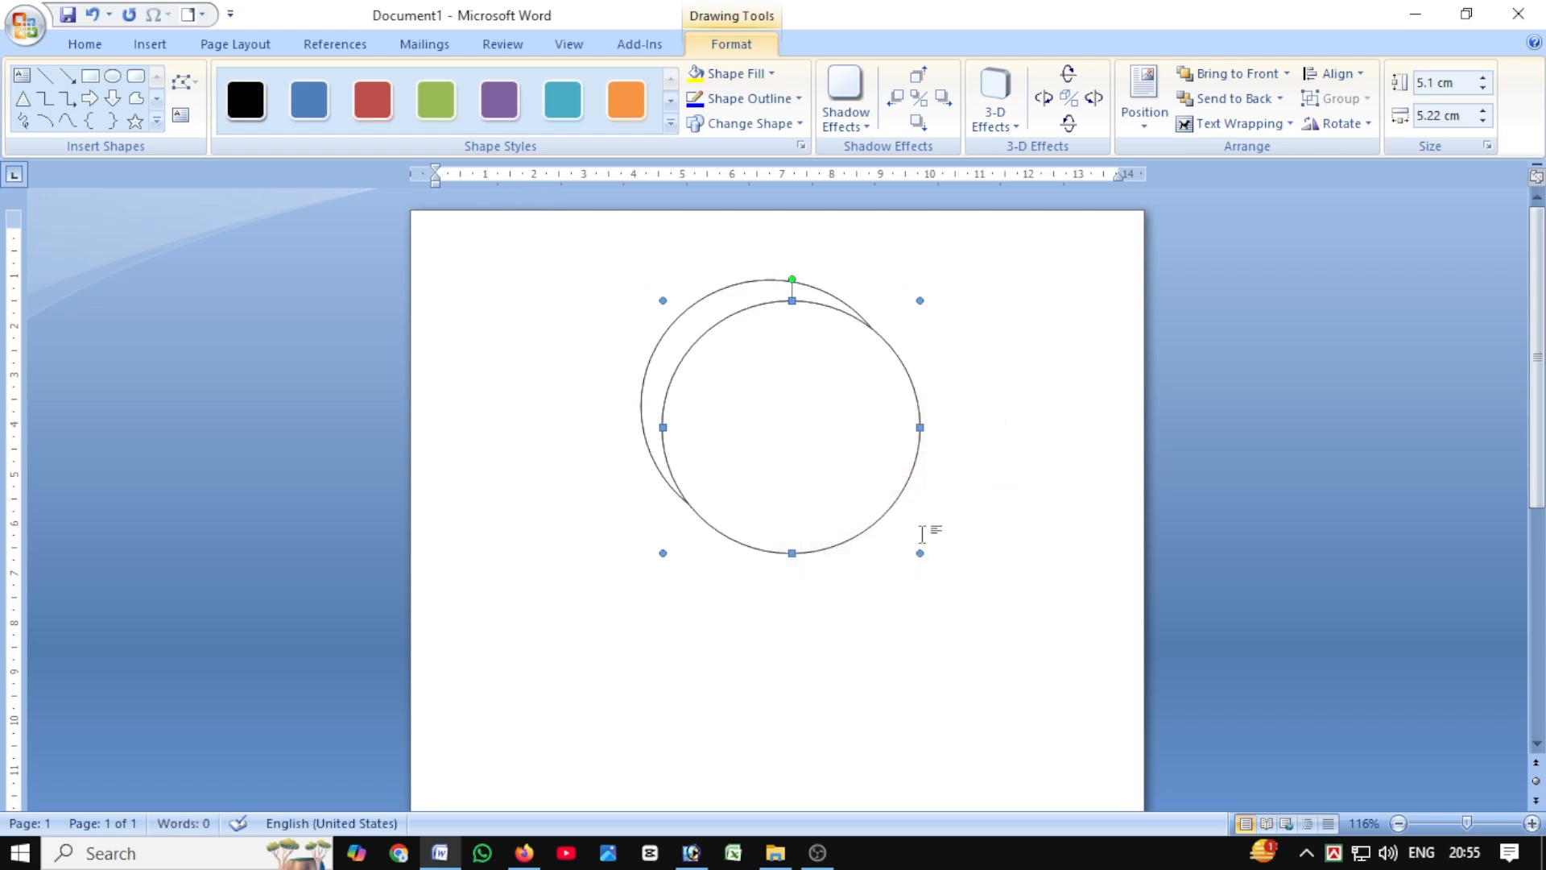
# Shrink the pasted circle to about 4.04 cm by 4.06 cm and centre it horizontally inside the original circle
pyautogui.moveTo(898, 538); pyautogui.dragTo(863, 501)
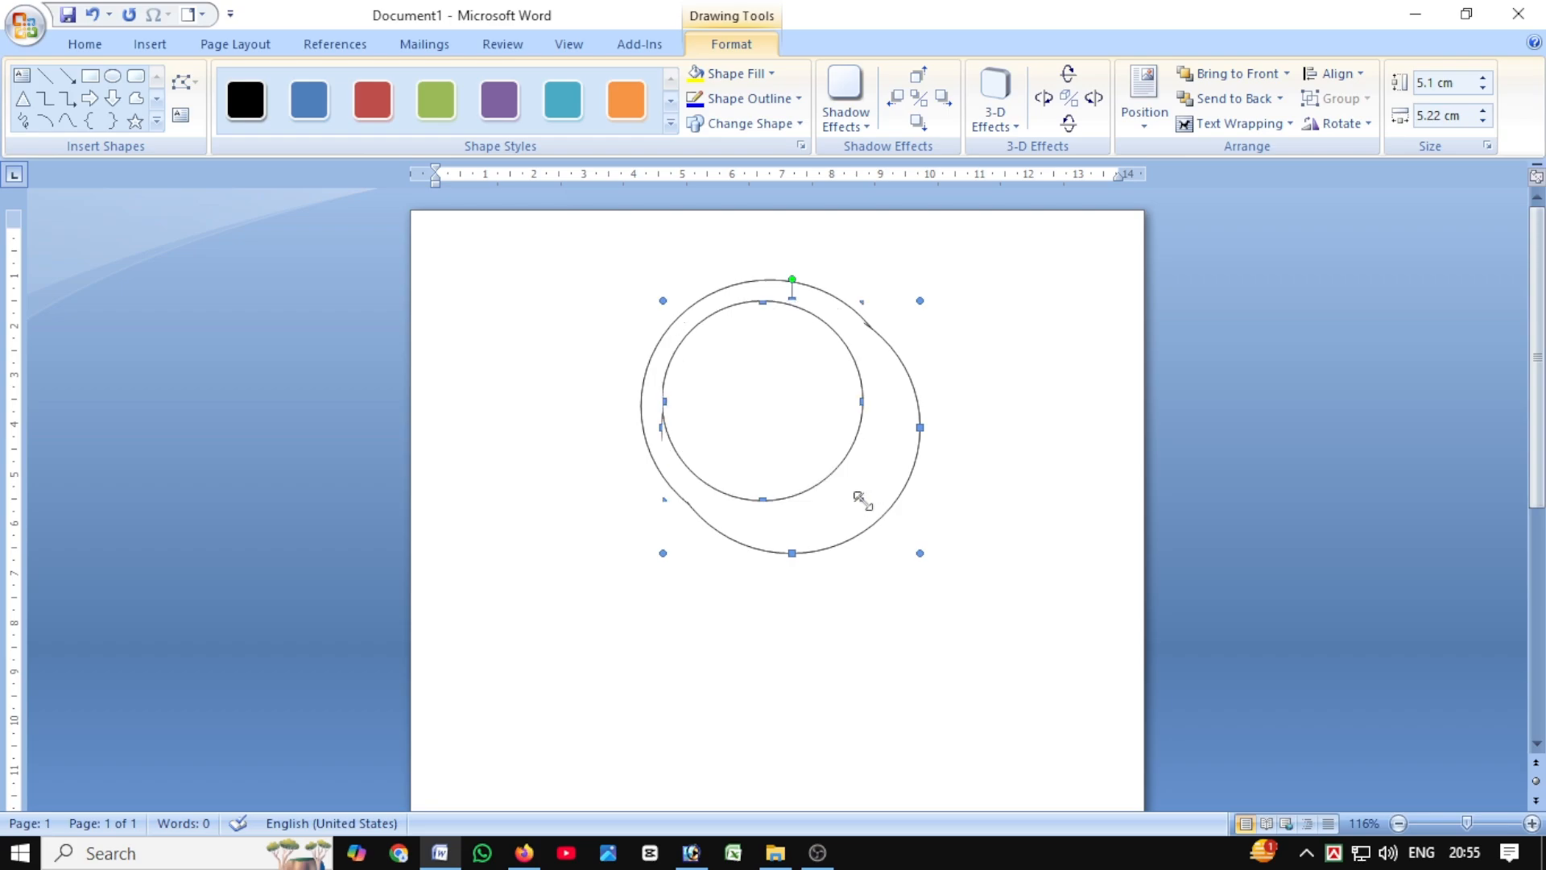
pyautogui.press('Right')
pyautogui.press('Right')
pyautogui.press('Right')
pyautogui.press('Right')
pyautogui.press('Right')
pyautogui.press('Right')
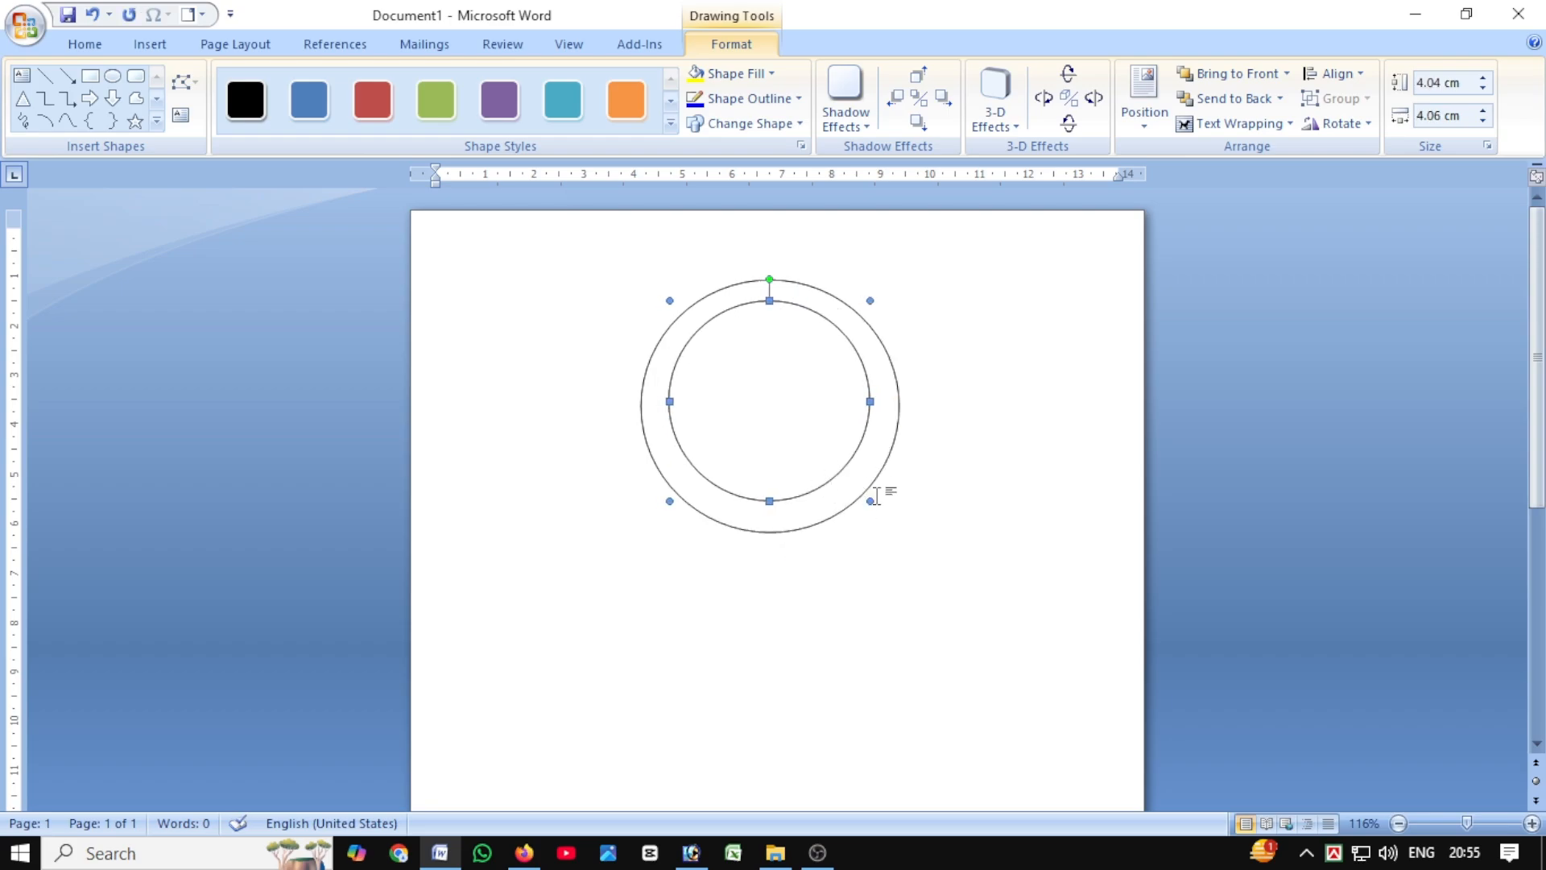
# Shrink the inner circle further to about 3.47 cm by 3.6 cm and shift it to the middle of the outer circle
pyautogui.moveTo(851, 484); pyautogui.dragTo(848, 473)
pyautogui.press('Down')
pyautogui.press('Down')
pyautogui.press('Down')
pyautogui.press('Down')
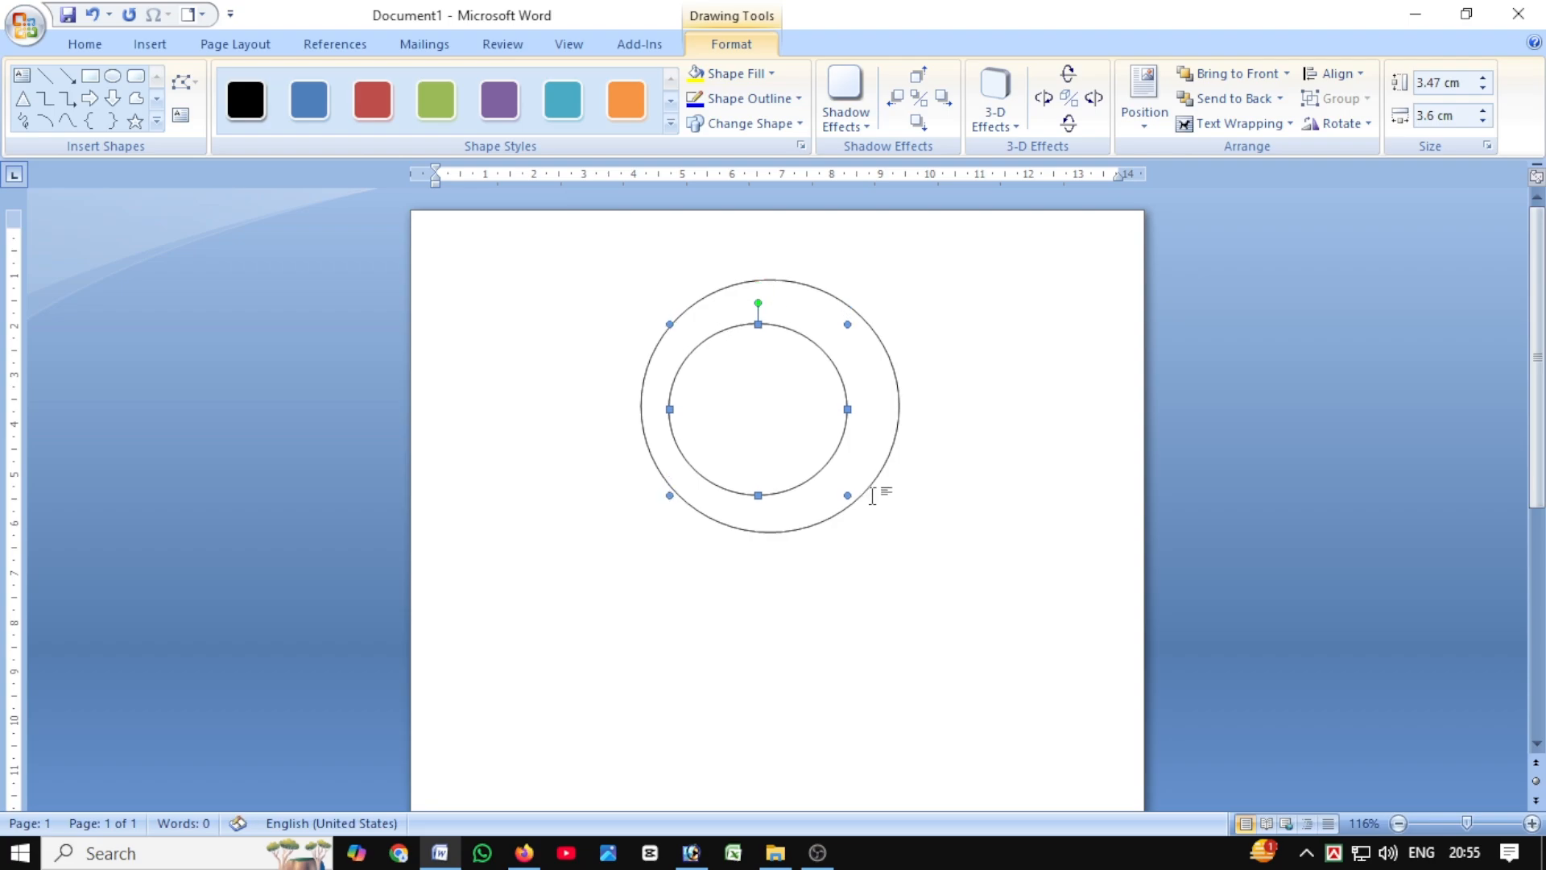
pyautogui.press('Right')
pyautogui.press('Right')
pyautogui.press('Up')
pyautogui.press('Up')
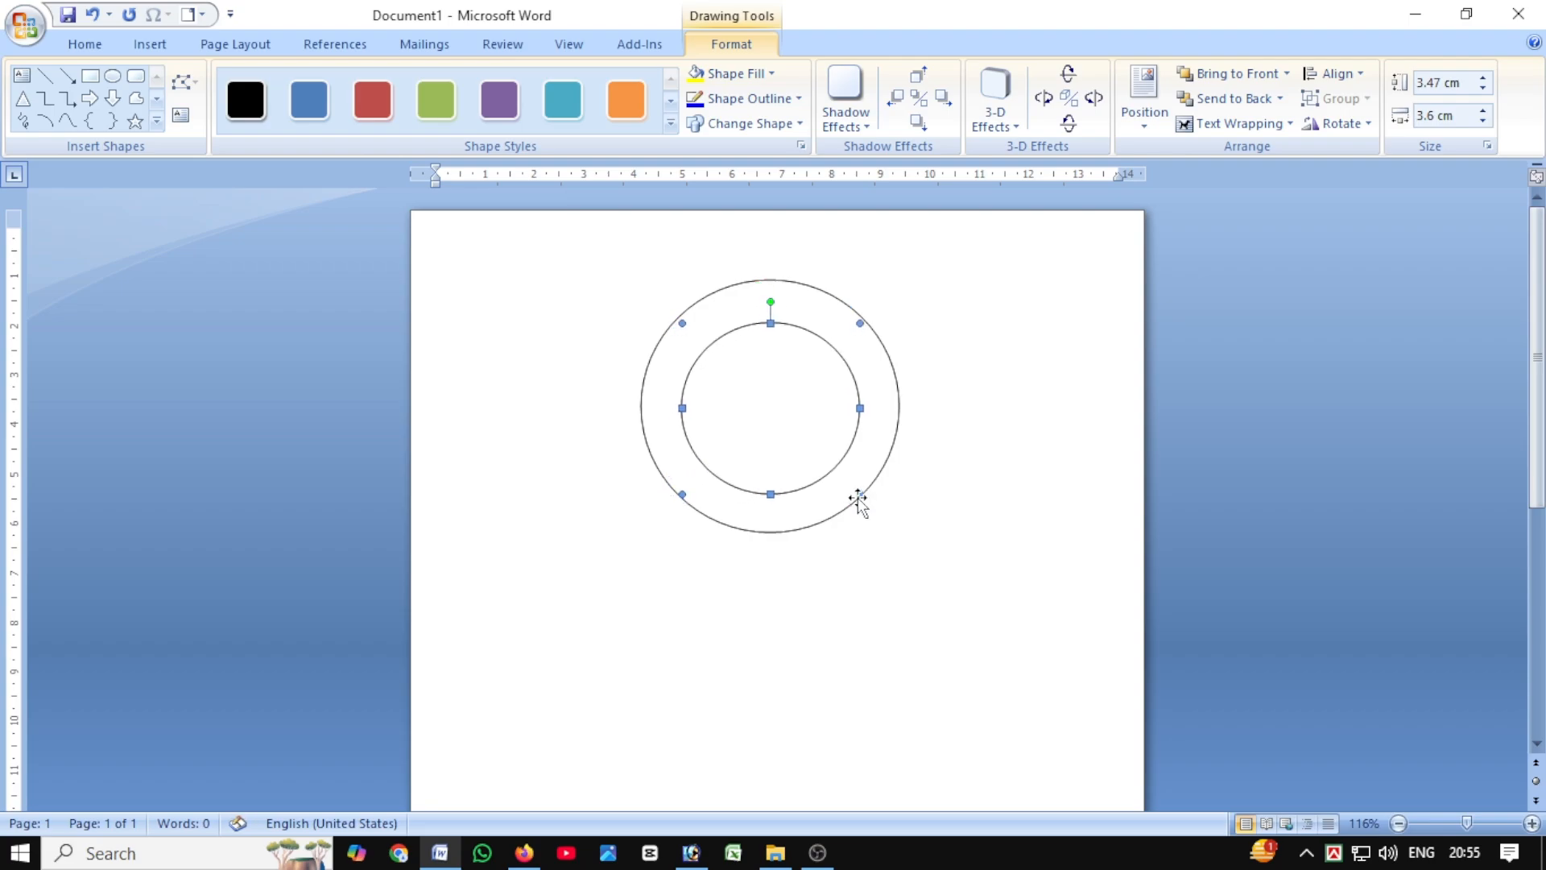
# Fine-tune the inner circle's position in small nudges so it sits concentric with the outer circle
pyautogui.hotkey('ctrl', 'Right')
pyautogui.hotkey('ctrl', 'Down')
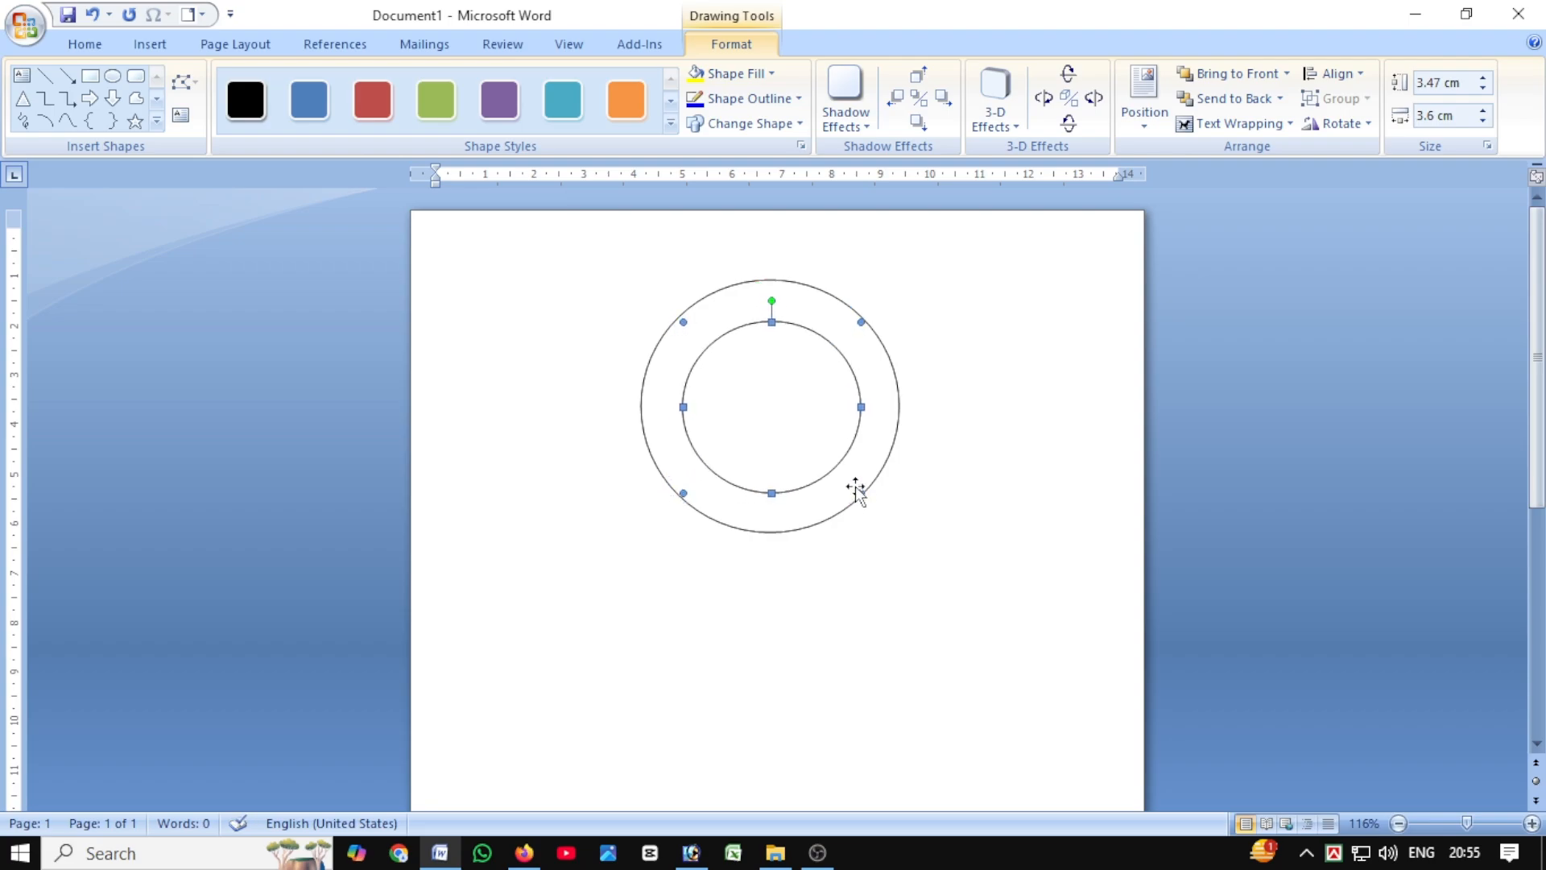
pyautogui.hotkey('ctrl', 'Up')
pyautogui.hotkey('ctrl', 'Left')
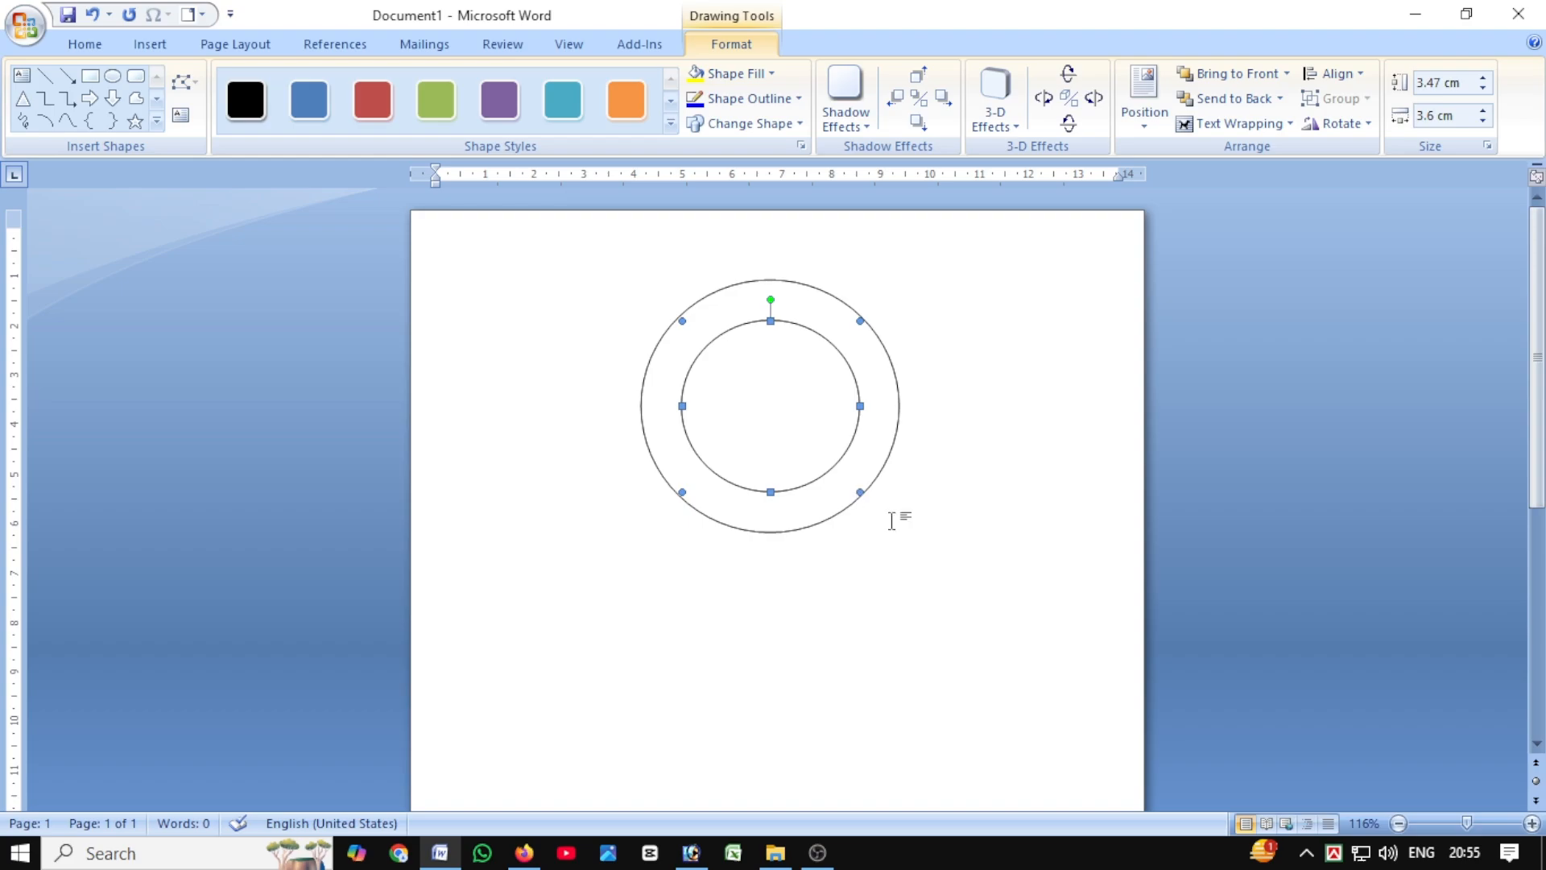
pyautogui.hotkey('ctrl', 'Down')
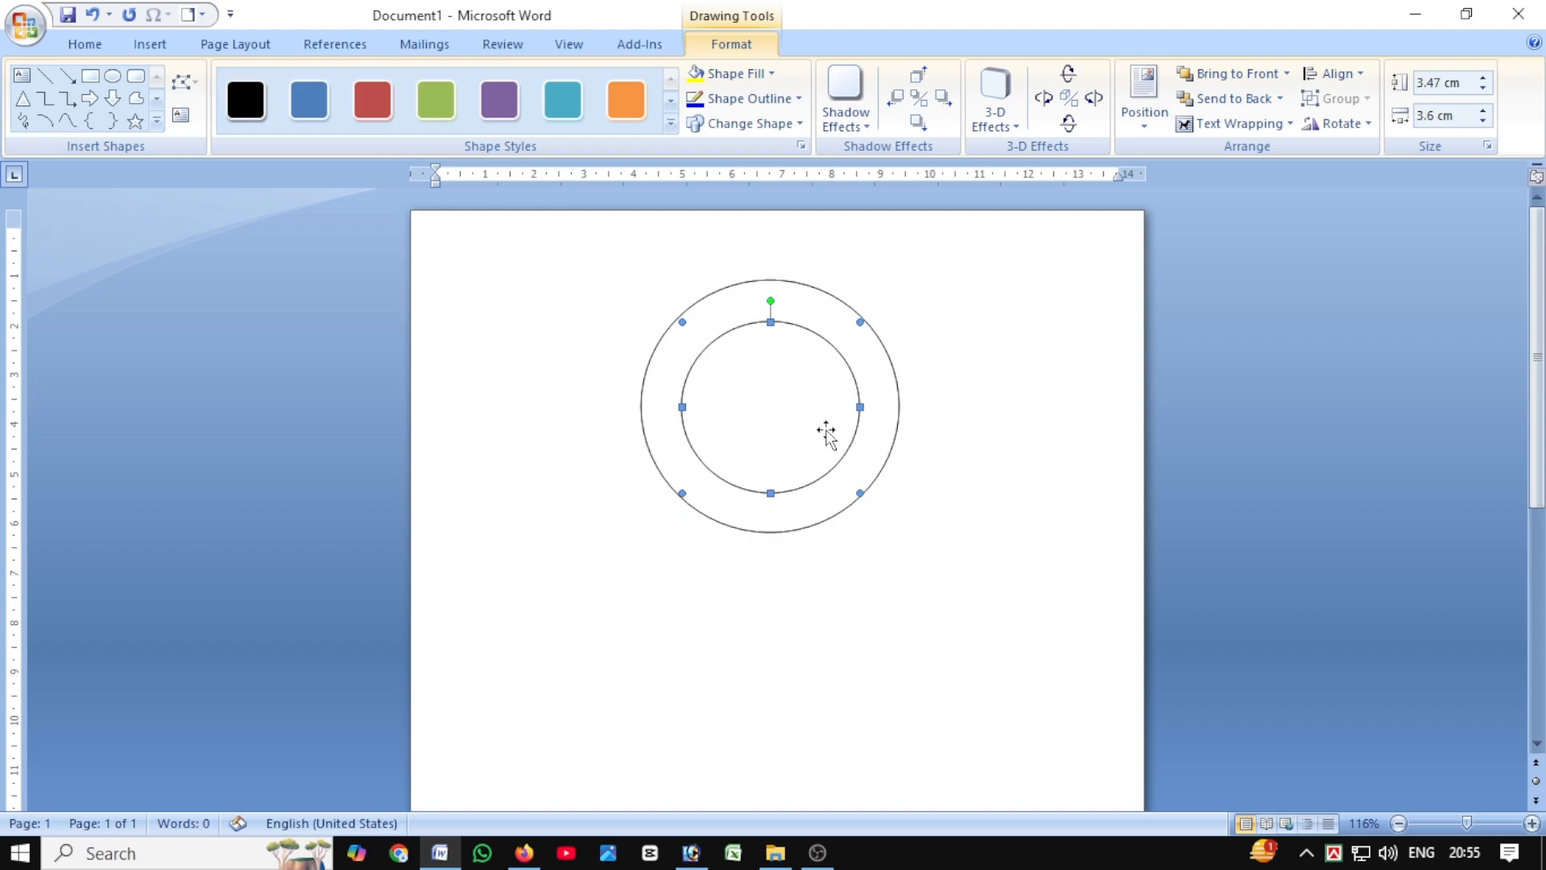
pyautogui.hotkey('ctrl', 'Right')
pyautogui.hotkey('ctrl', 'Down')
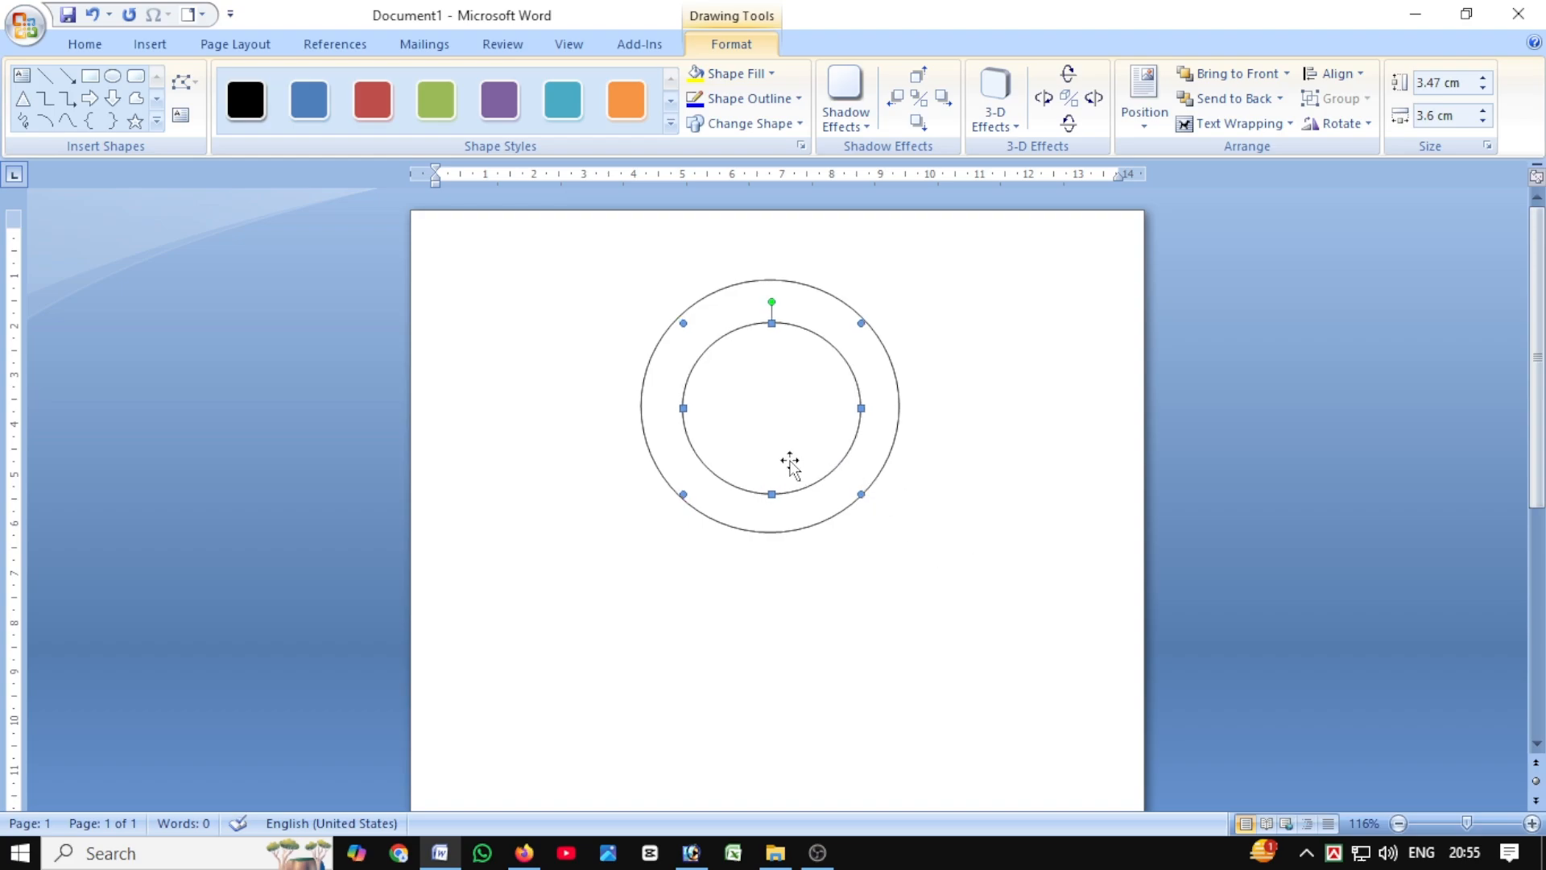
pyautogui.hotkey('ctrl', 'Down')
pyautogui.hotkey('ctrl', 'Left')
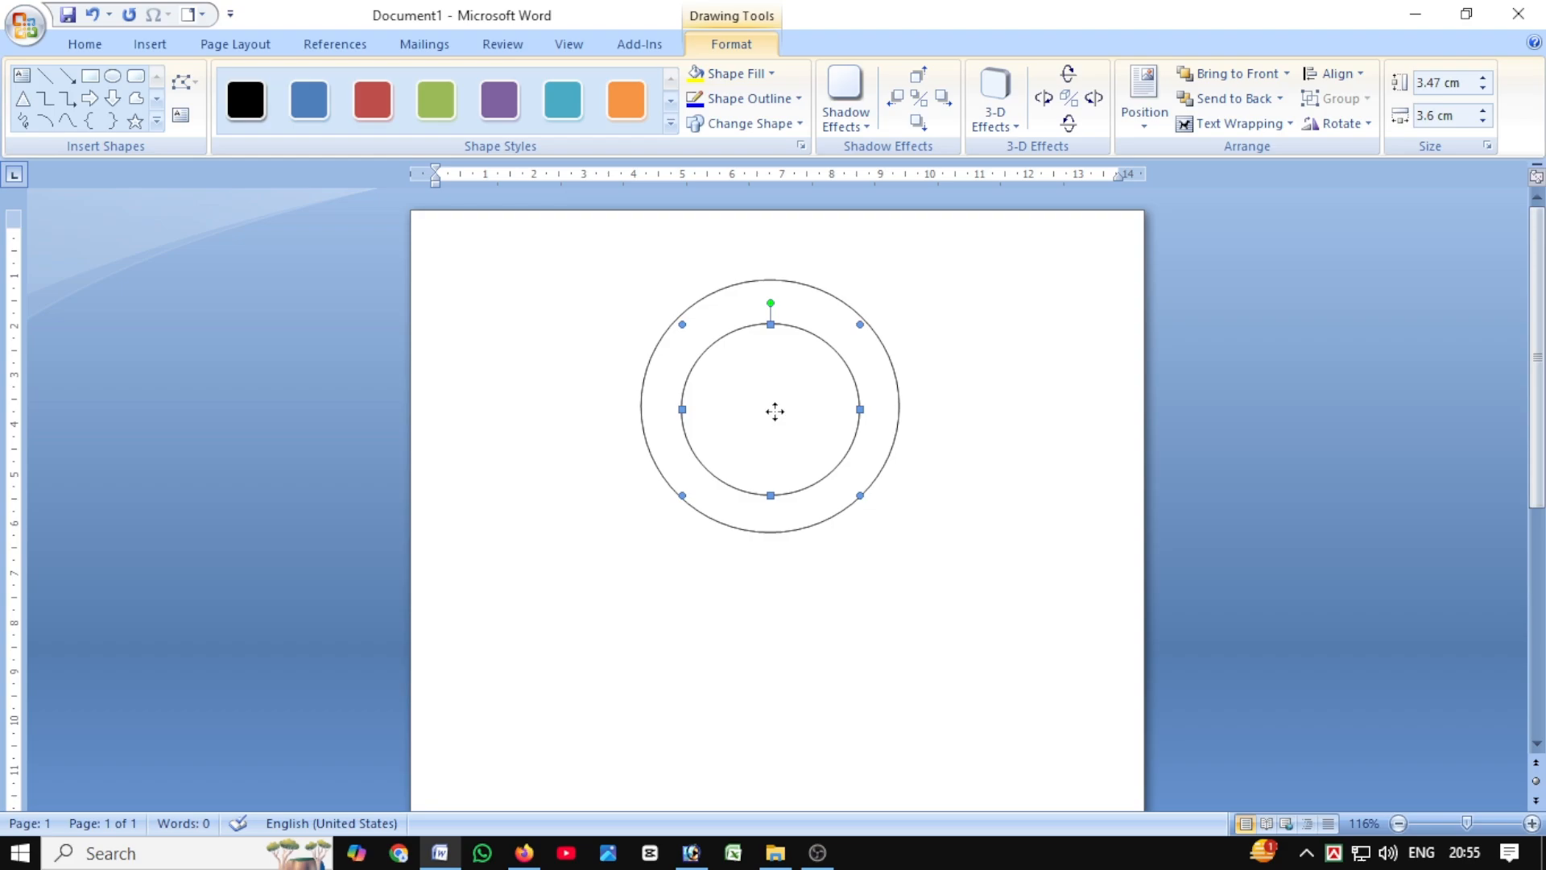
# Fill the outer circle with the standard yellow color
pyautogui.click(816, 320)
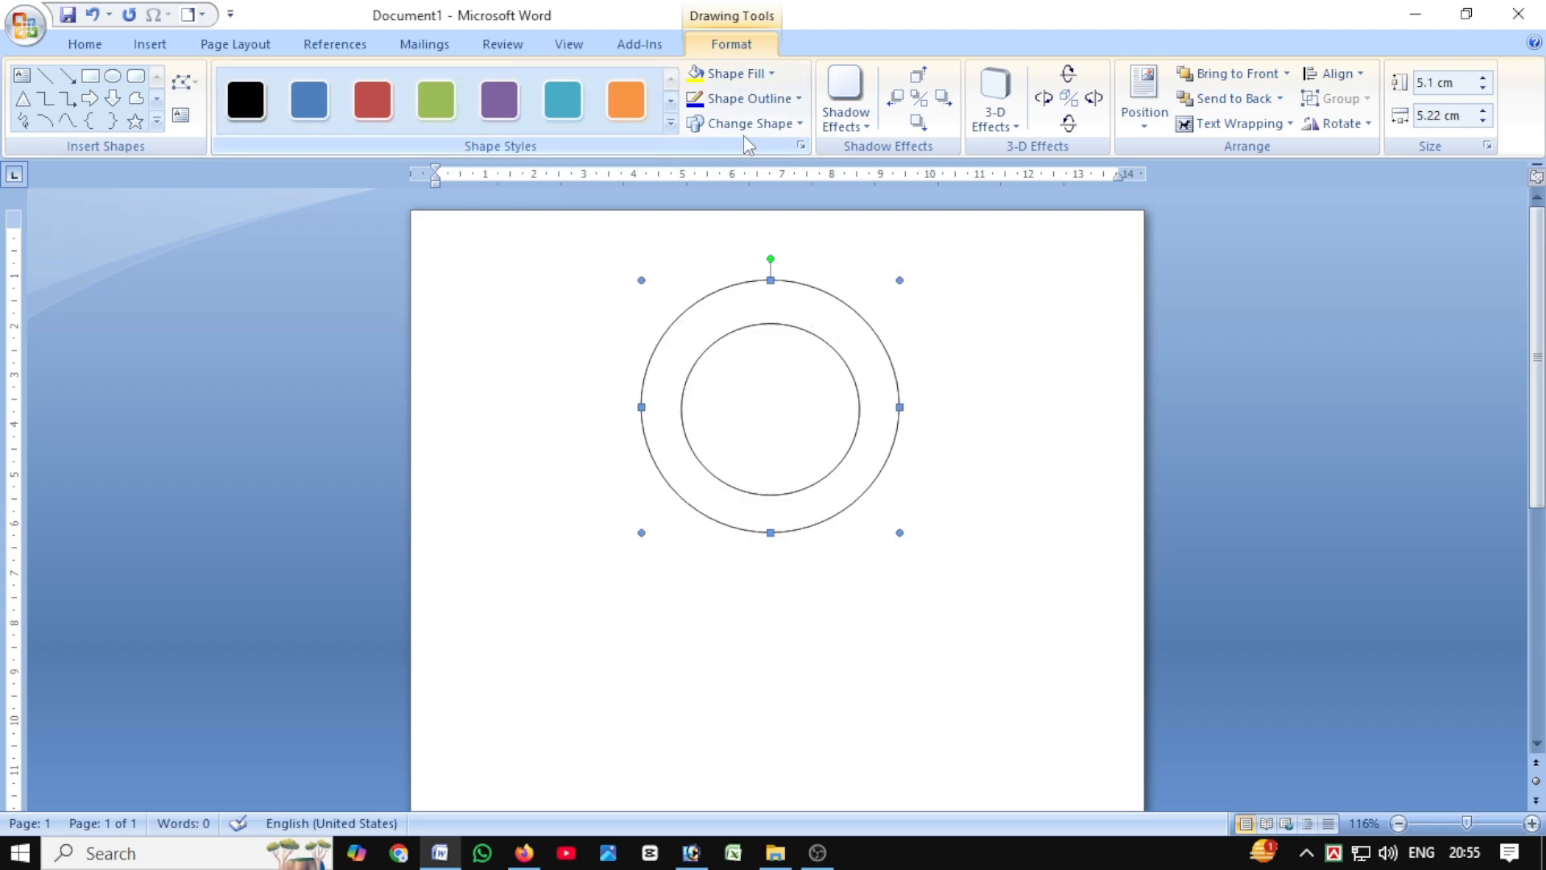
pyautogui.click(726, 75)
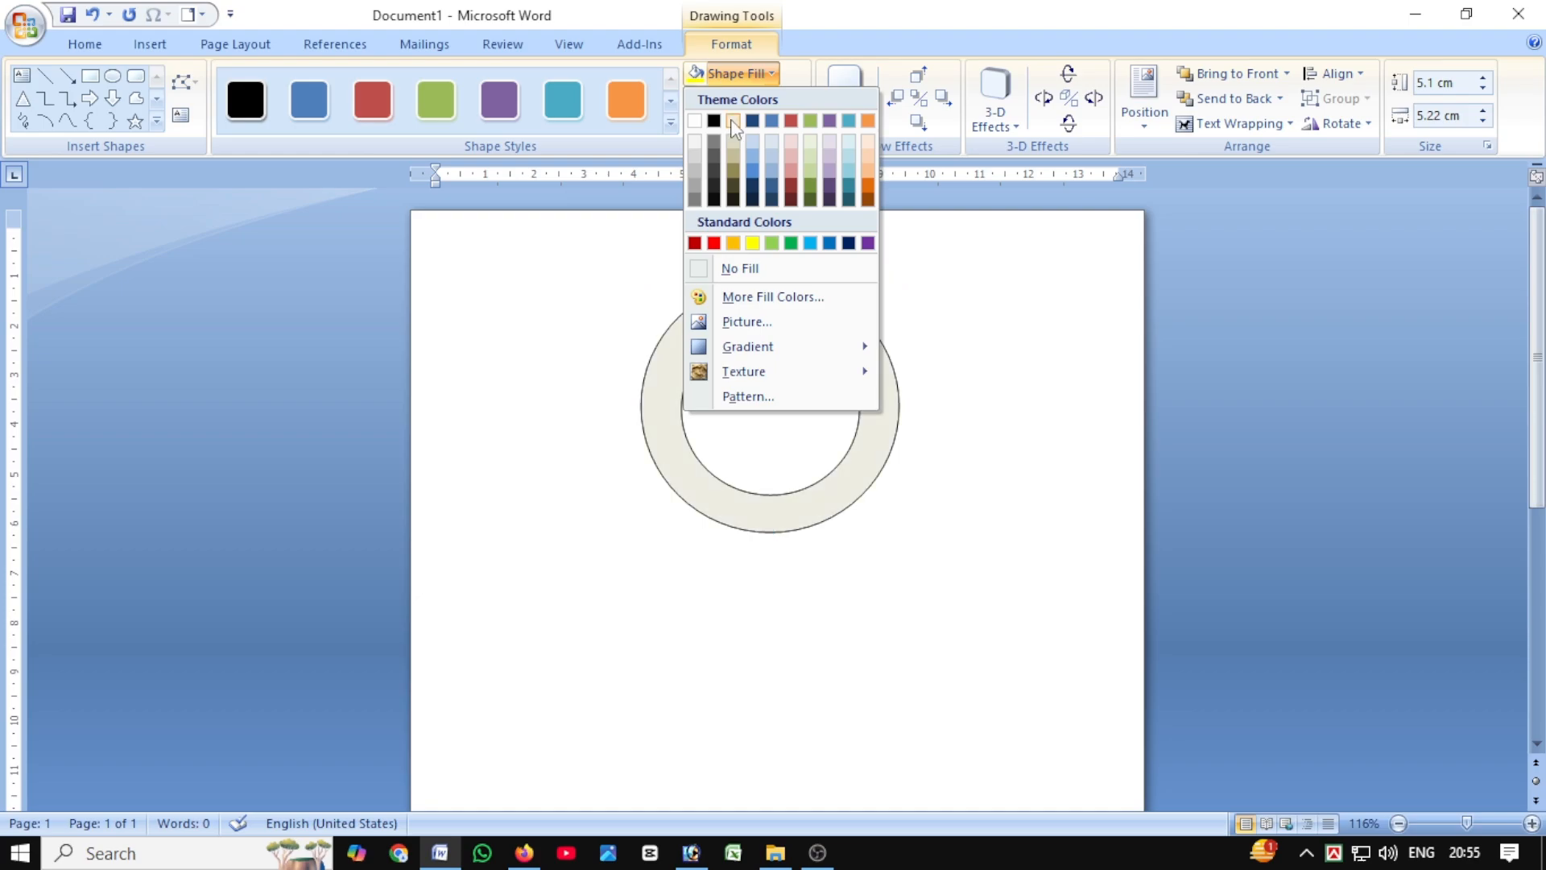
pyautogui.click(752, 244)
# Nudge the inner circle slightly upward to even out the yellow ring around it
pyautogui.click(766, 379)
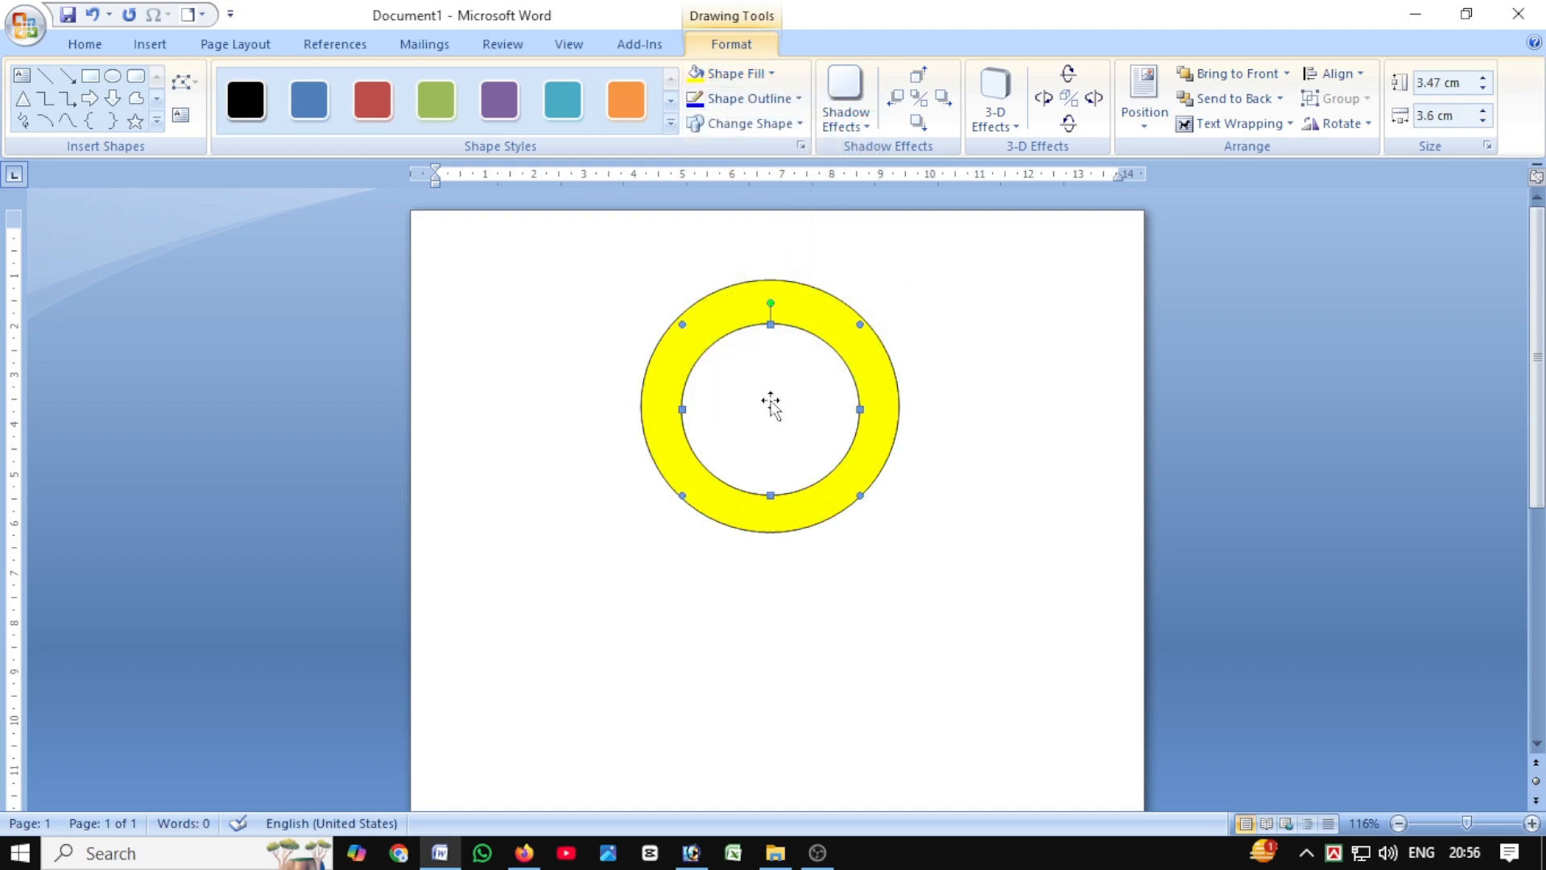
pyautogui.hotkey('ctrl', 'Up')
pyautogui.hotkey('ctrl', 'Up')
pyautogui.hotkey('ctrl', 'Up')
pyautogui.hotkey('ctrl', 'Up')
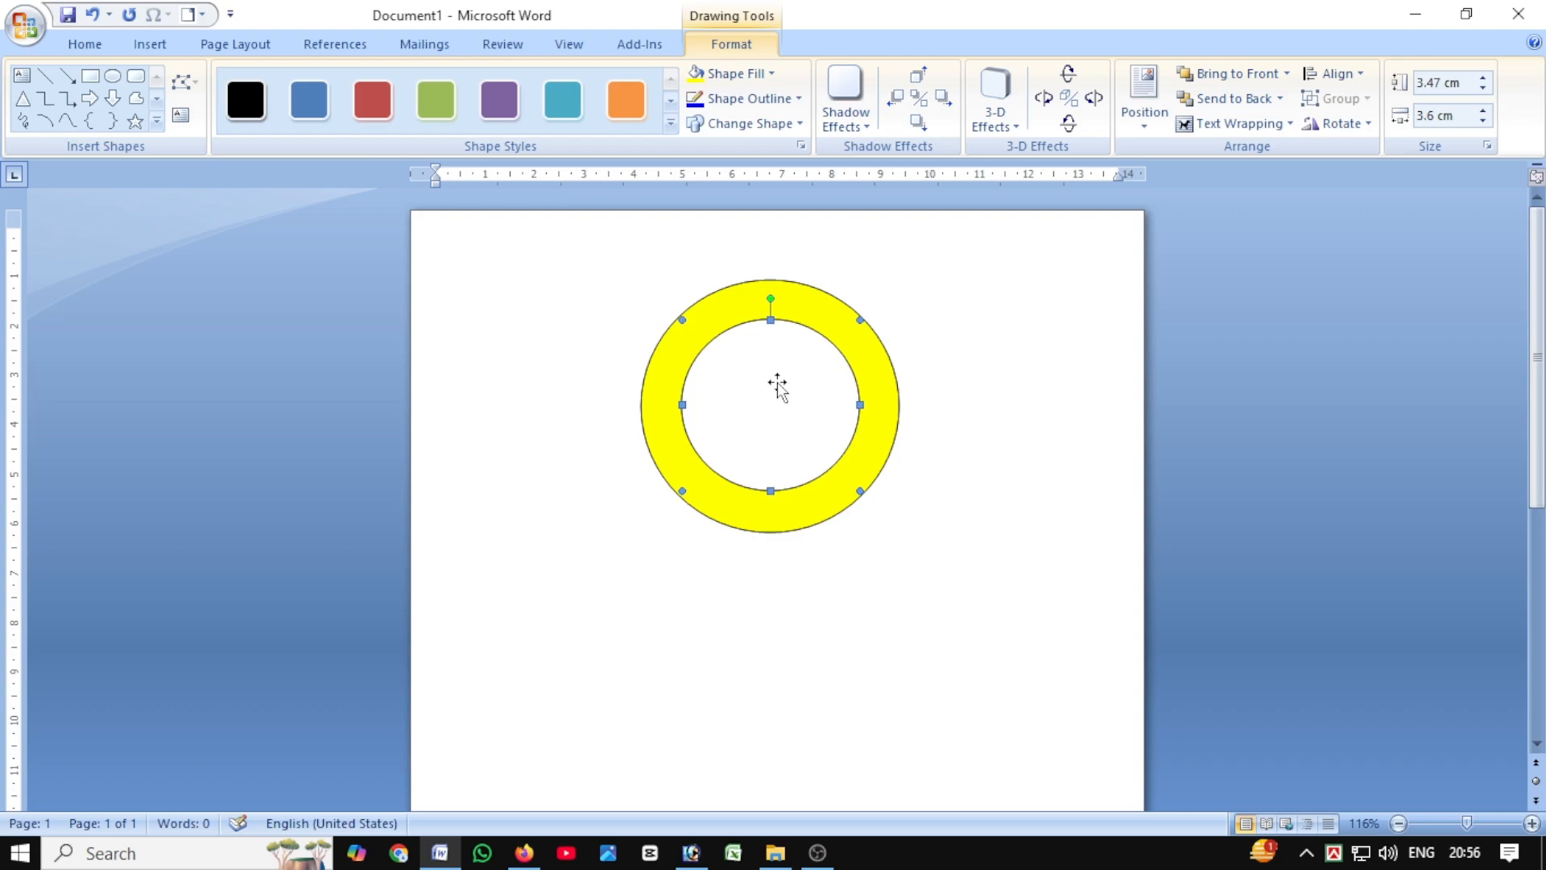
pyautogui.hotkey('ctrl', 'Down')
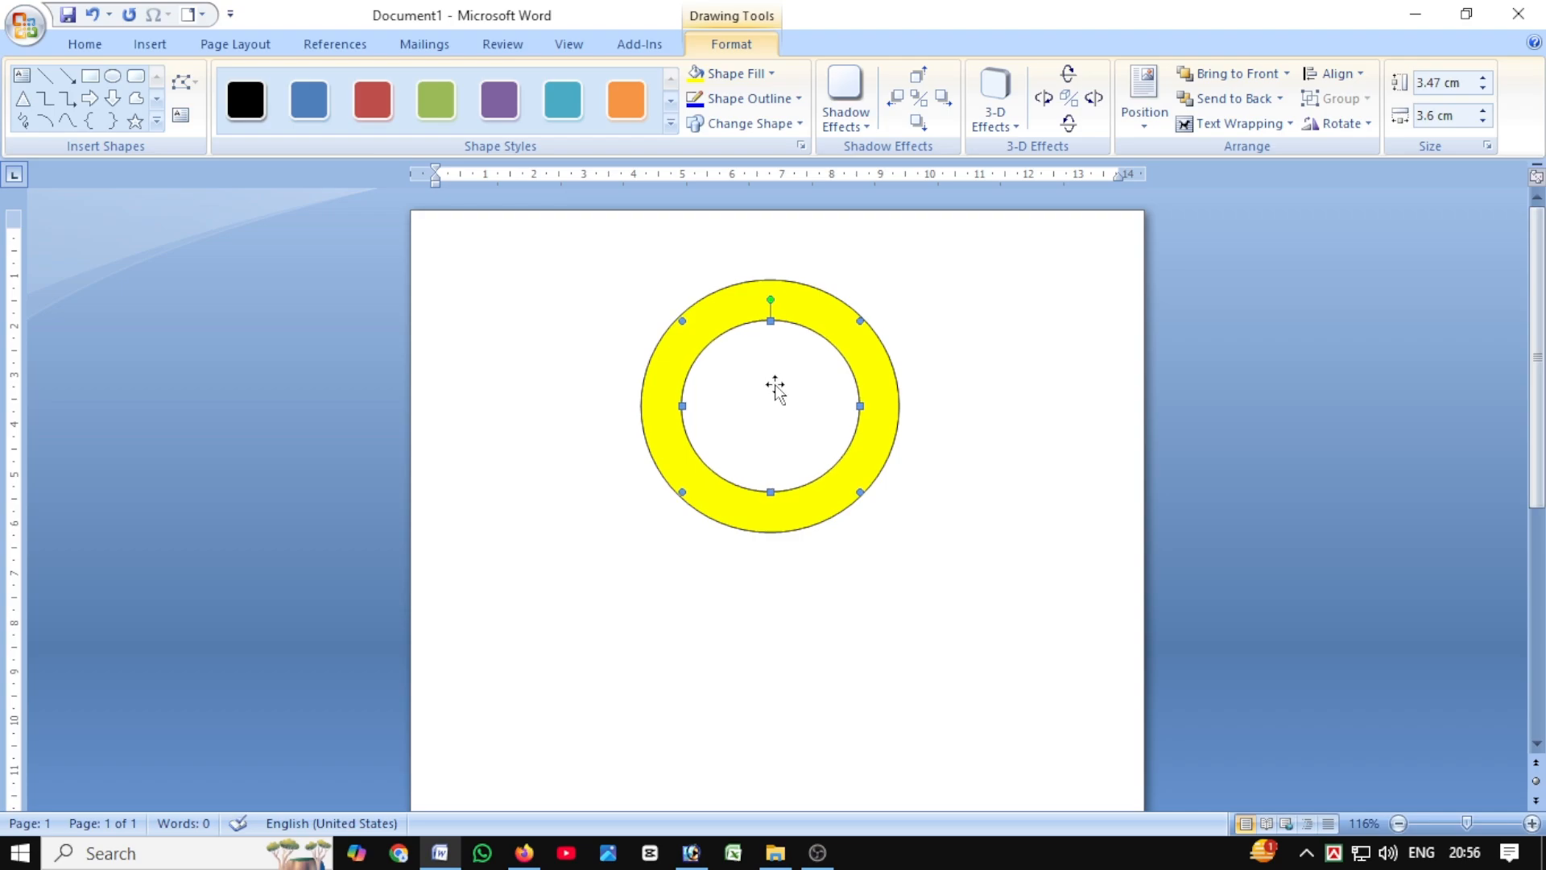
# Fill the inner circle with the picture mY cOVER PHOTO from the Desktop folder Abid Computer Accadmy and nudge the circle slightly down
pyautogui.click(727, 75)
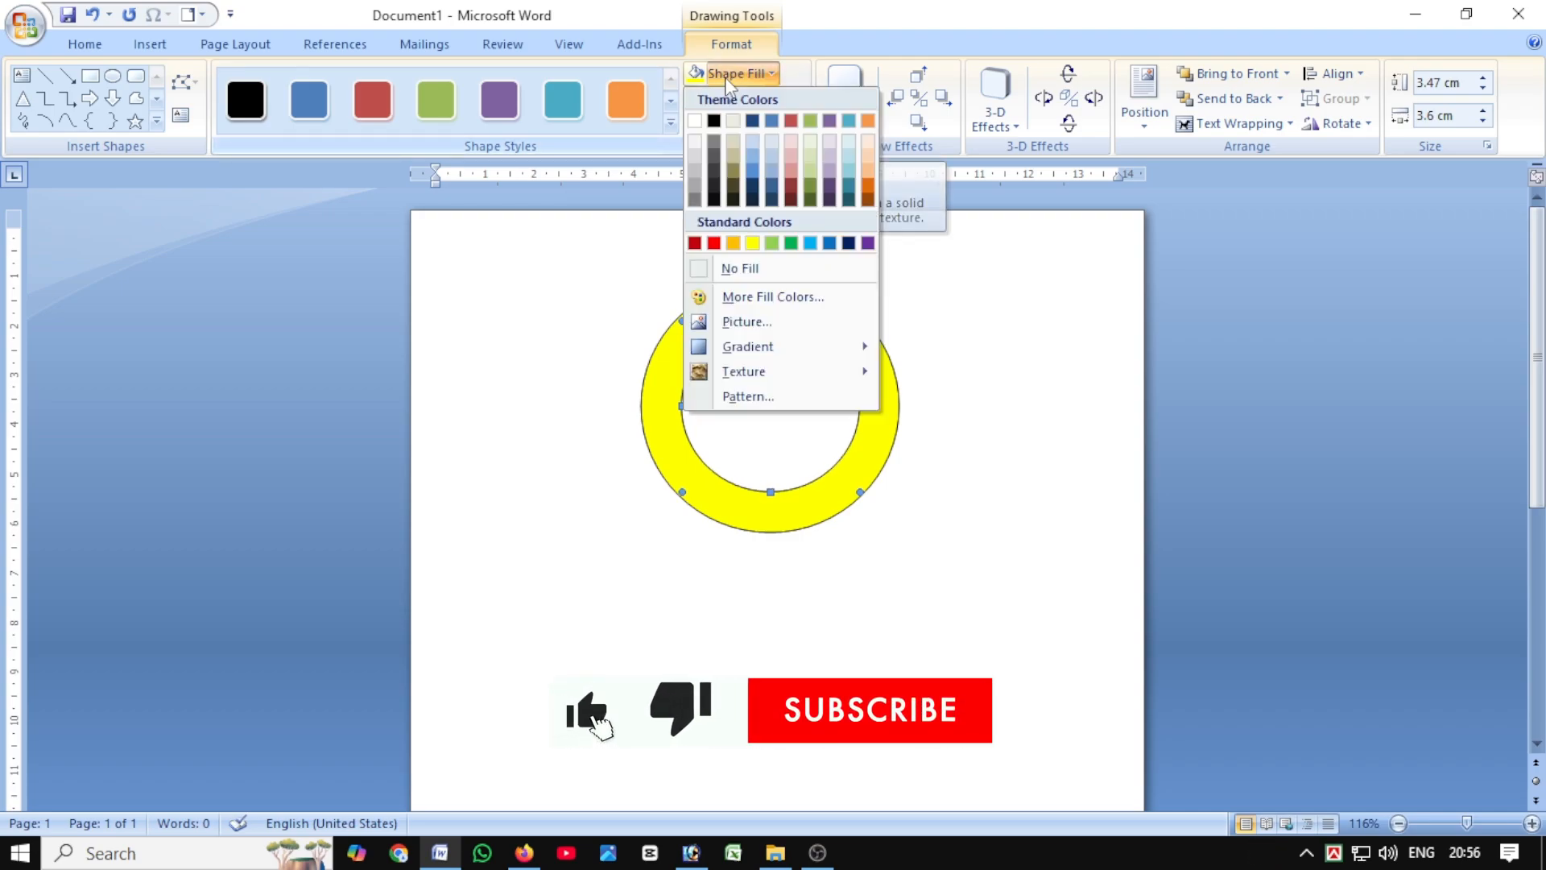
pyautogui.click(748, 326)
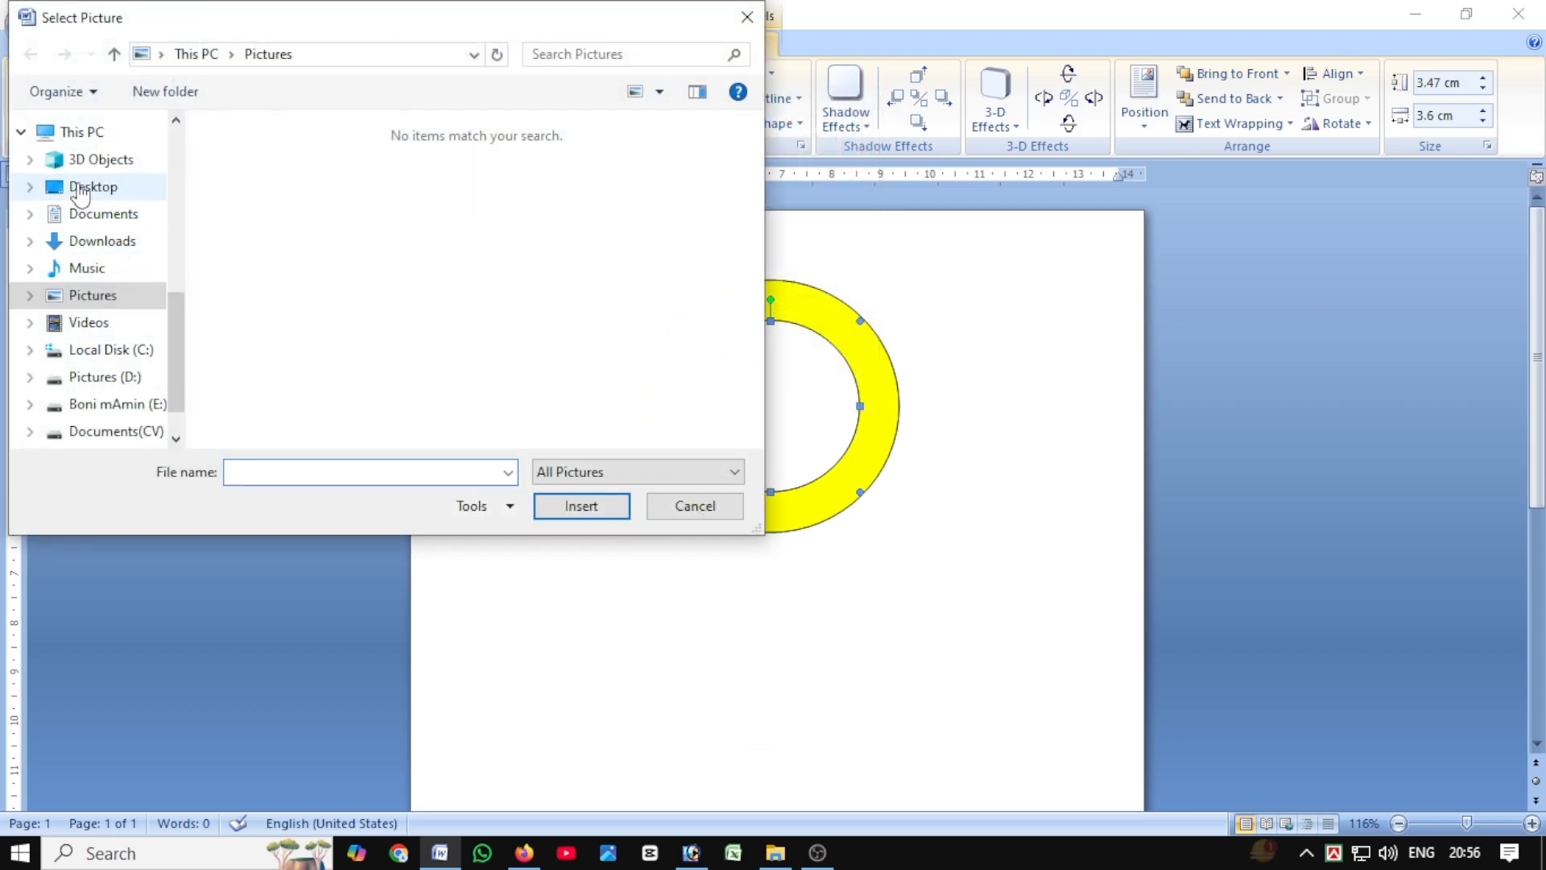
pyautogui.click(79, 189)
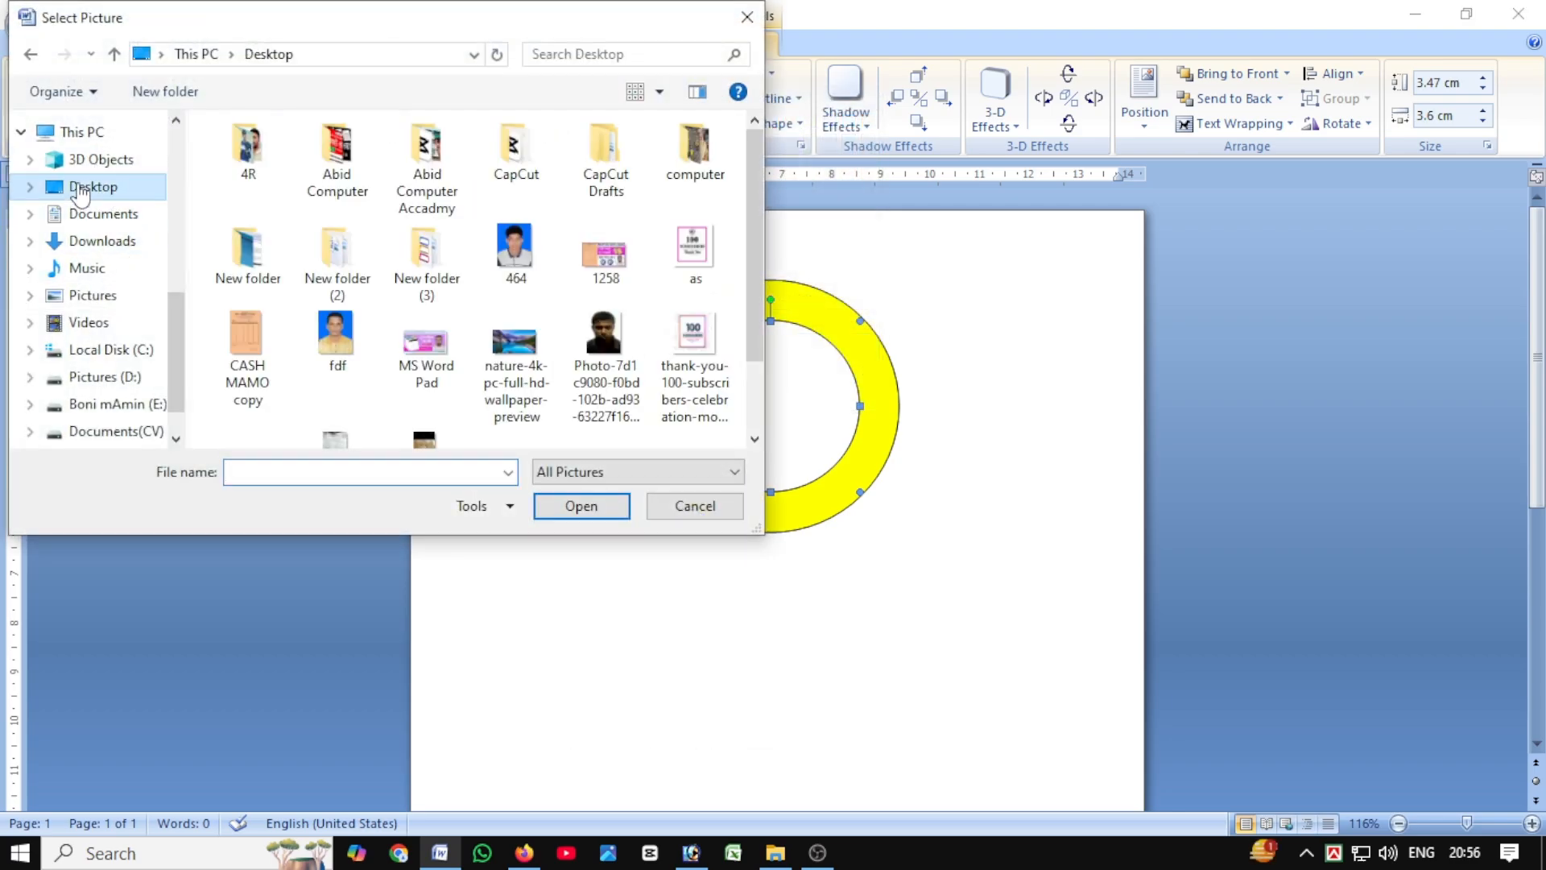
pyautogui.doubleClick(425, 168)
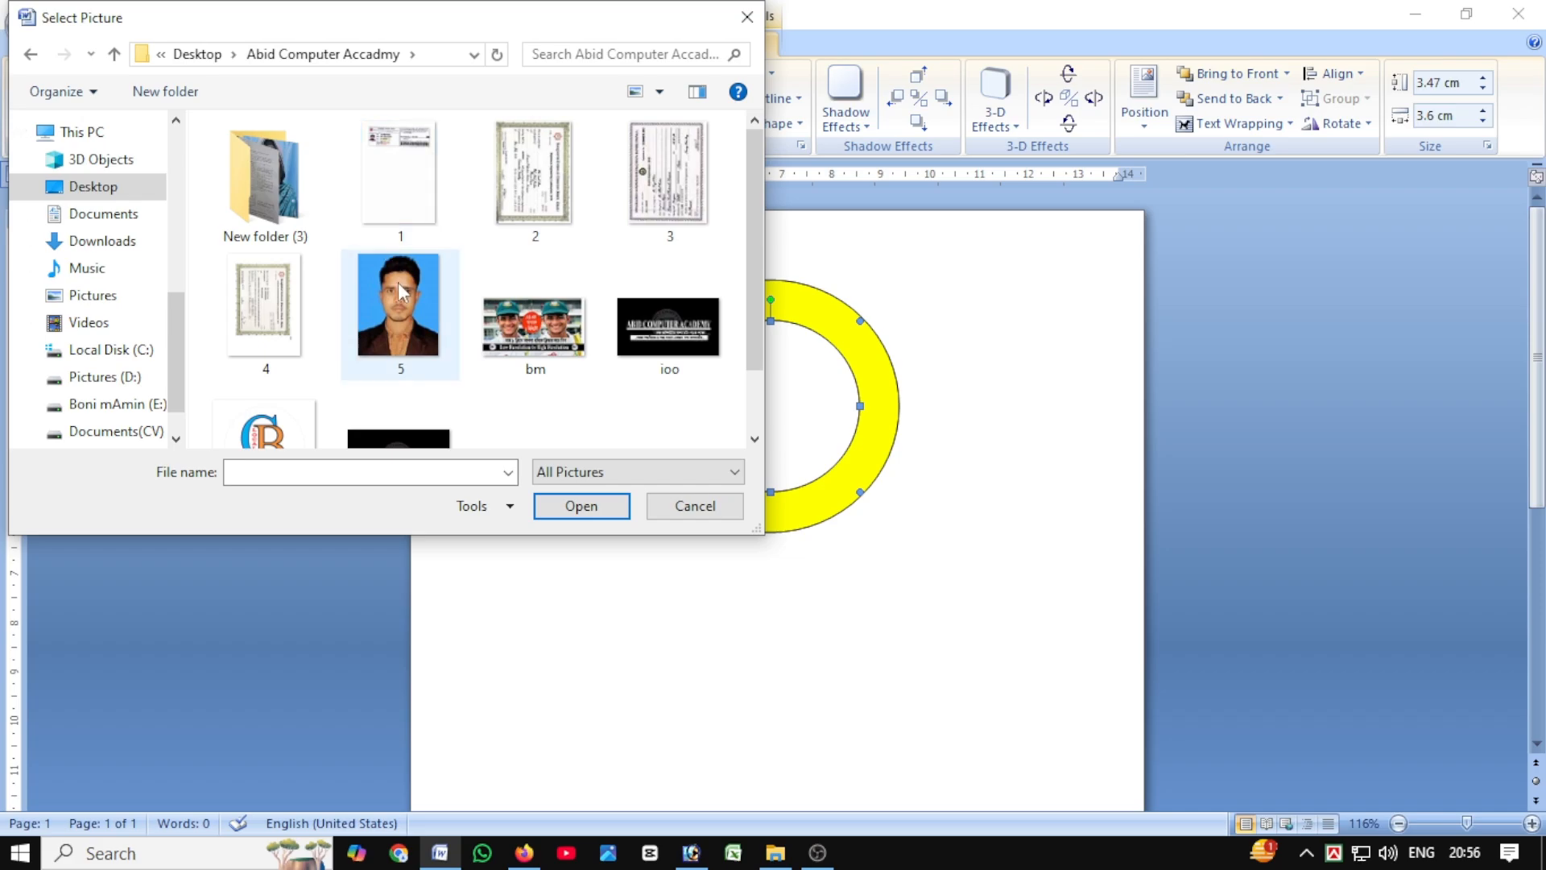
pyautogui.scroll(-1, 400, 322)
pyautogui.click(404, 376)
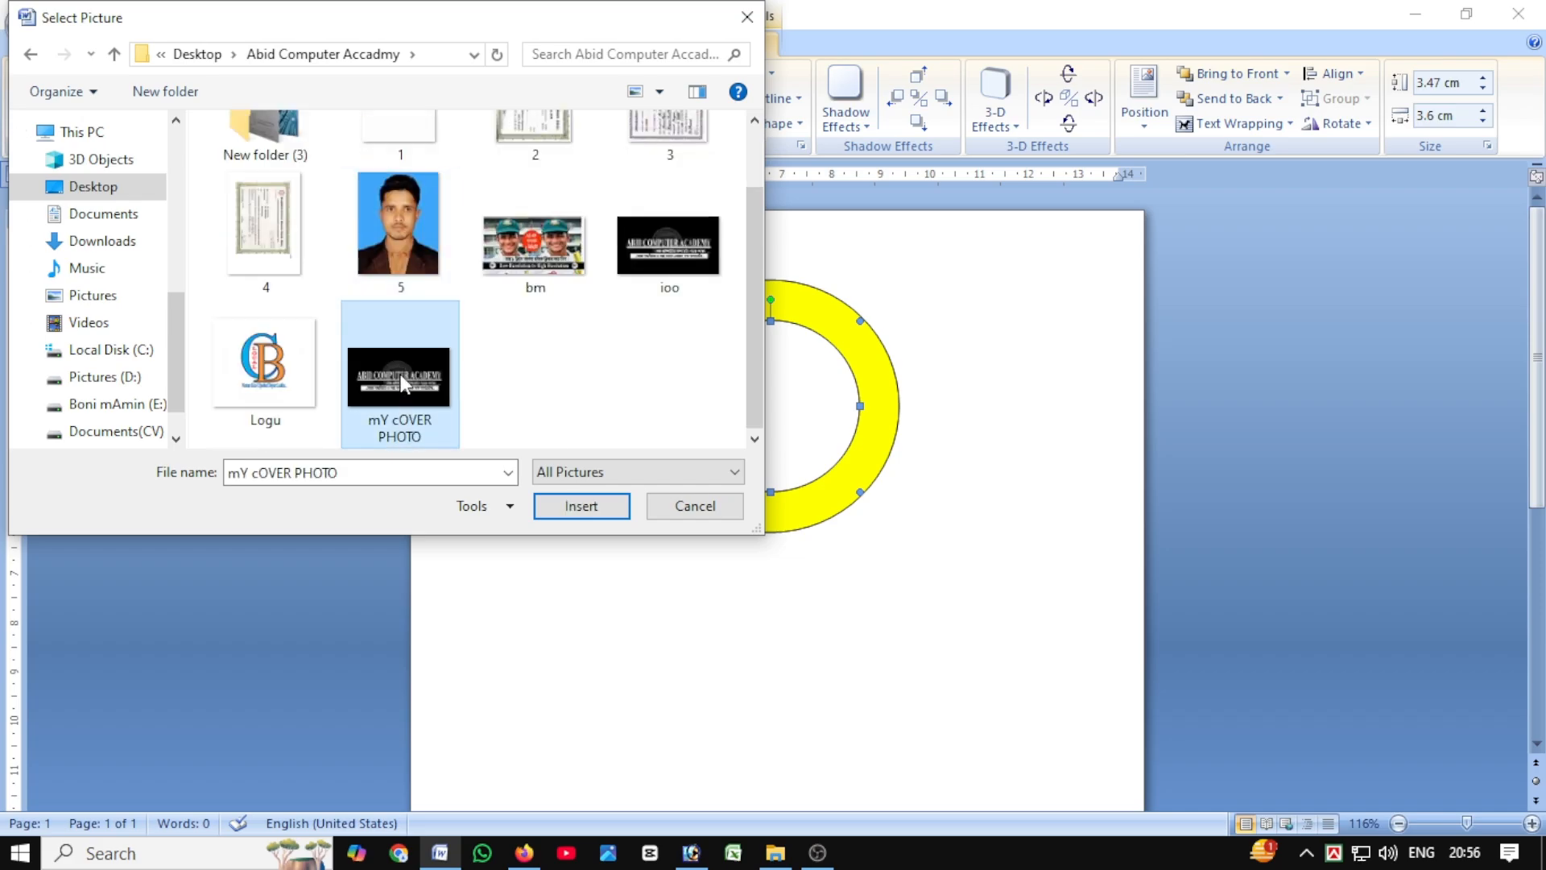
pyautogui.click(582, 506)
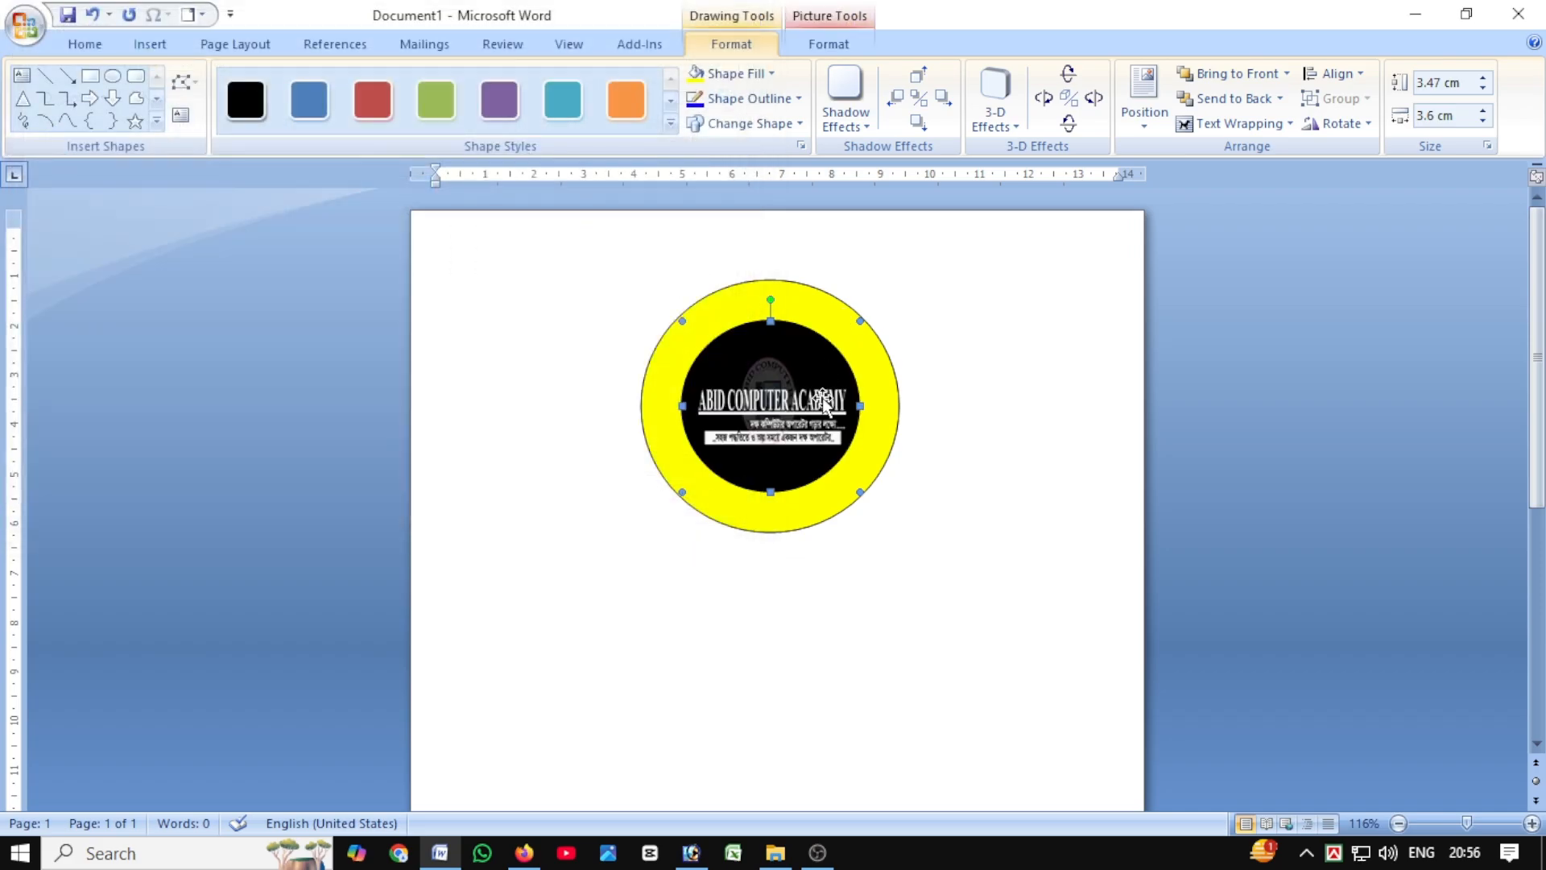
pyautogui.hotkey('ctrl', 'Down')
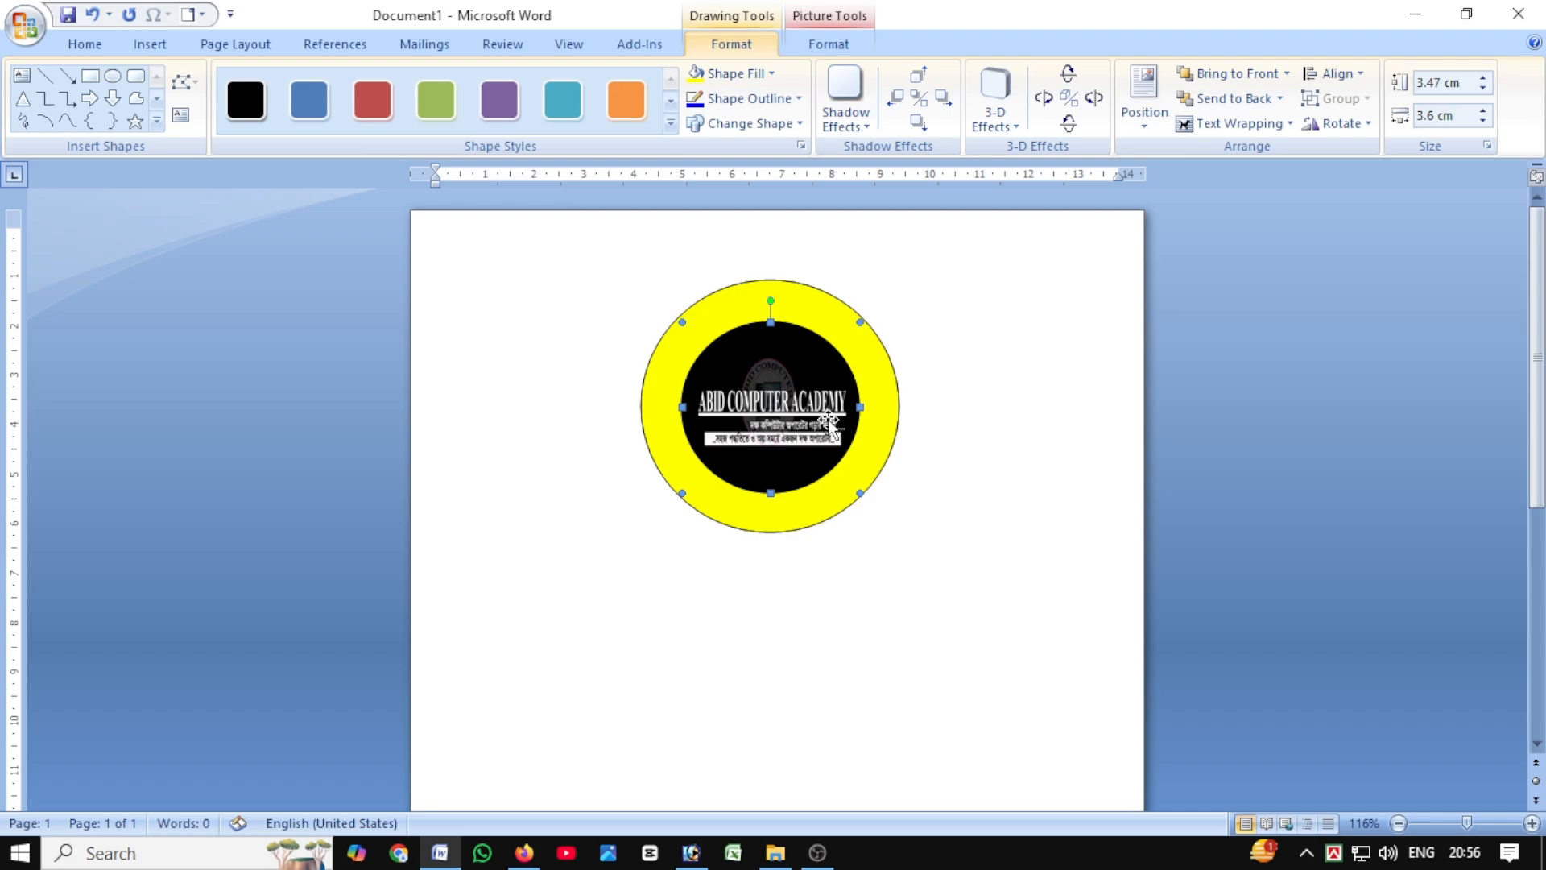
# Remove the outline from the yellow outer circle and deselect it
pyautogui.click(875, 372)
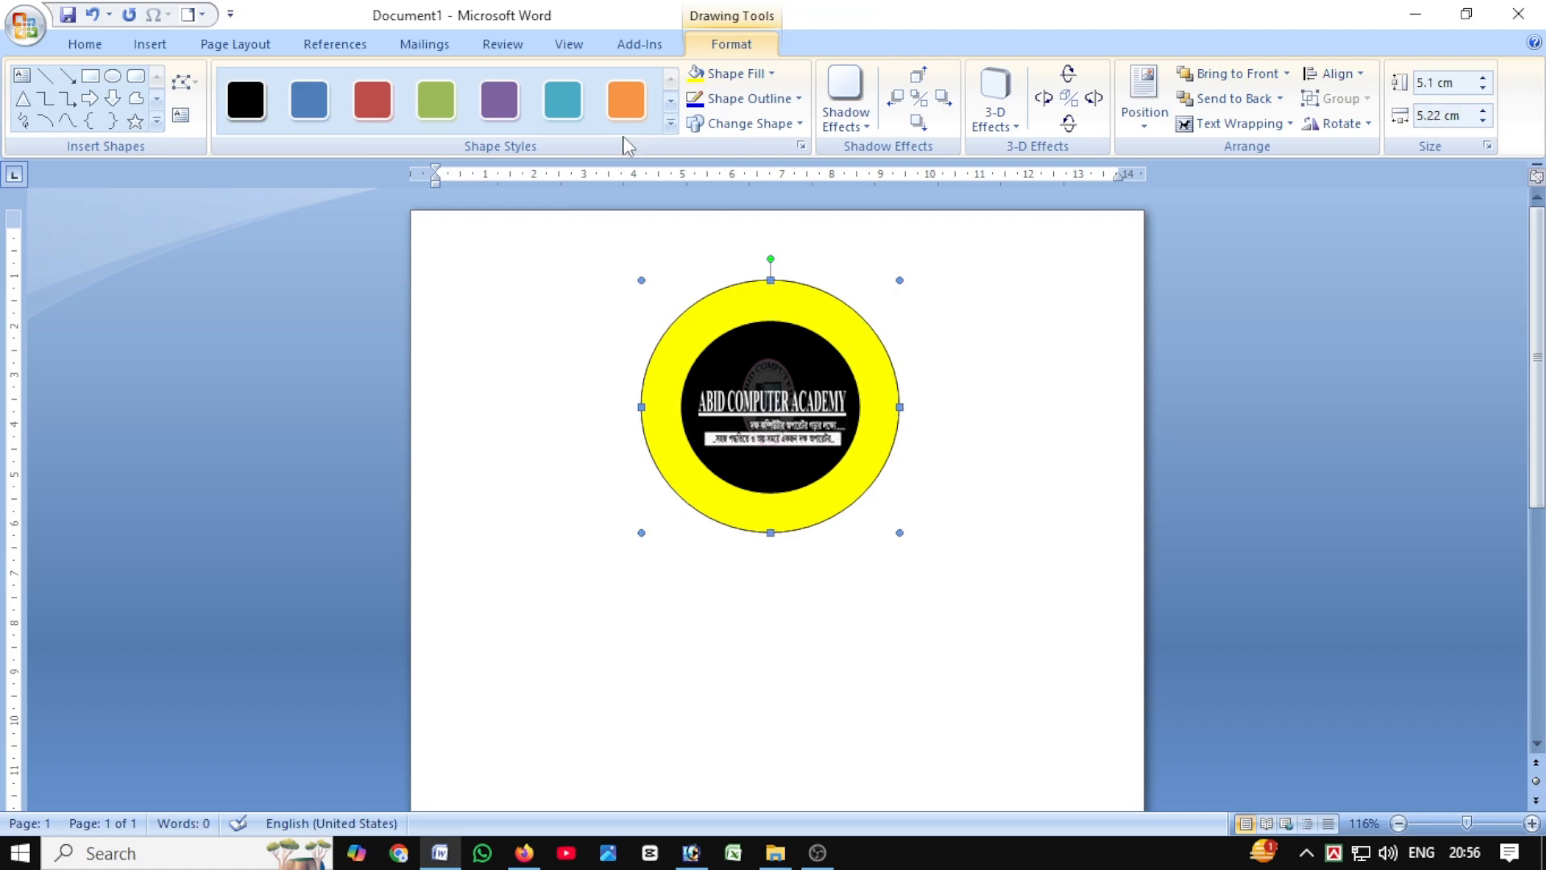
pyautogui.click(729, 98)
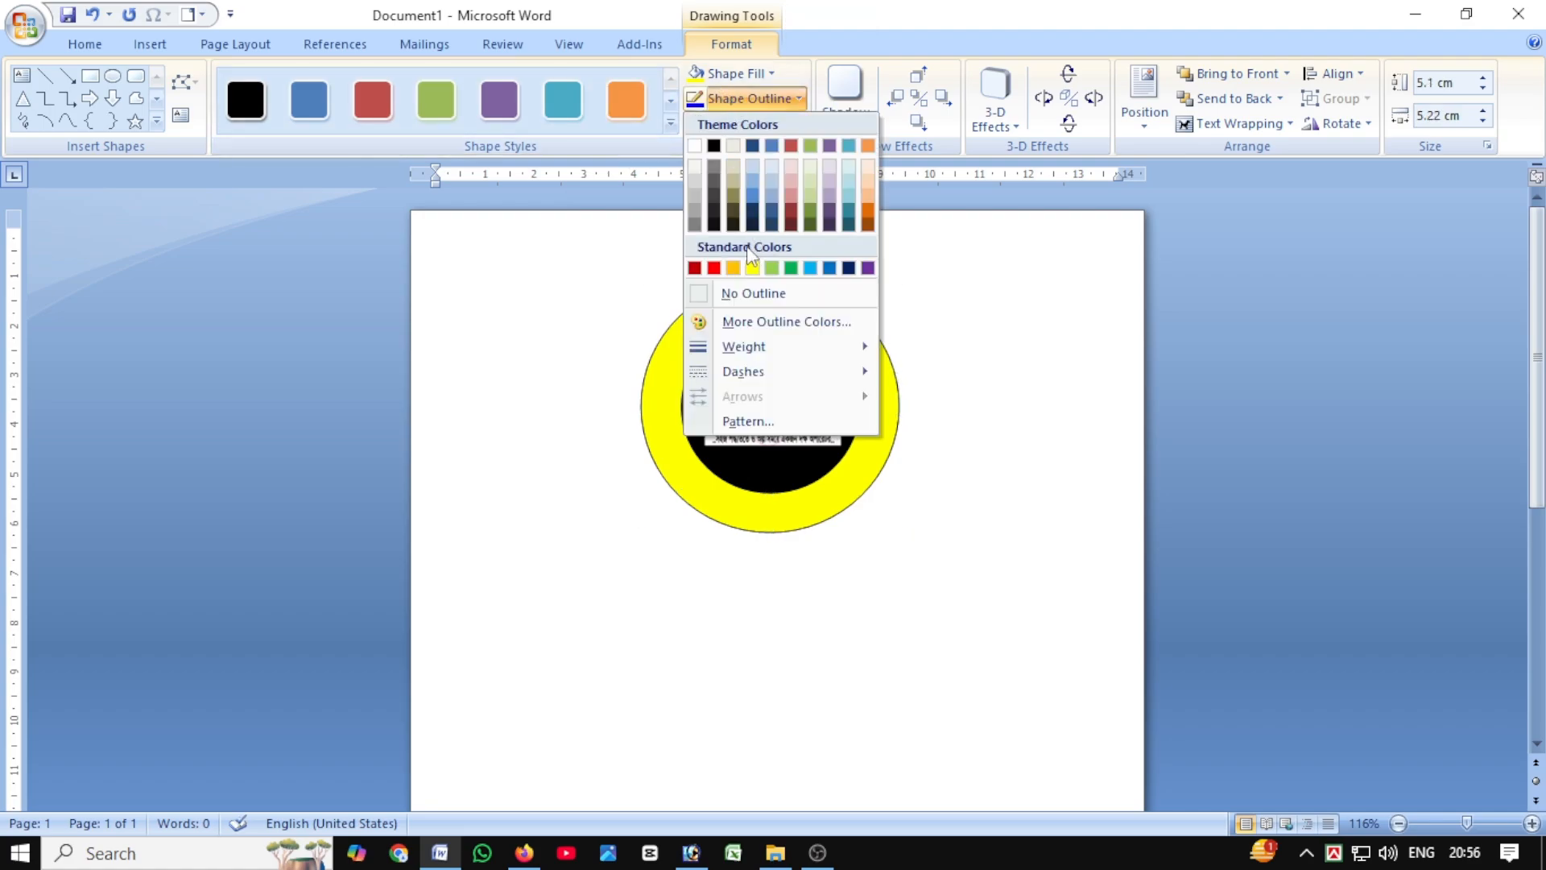
pyautogui.click(754, 295)
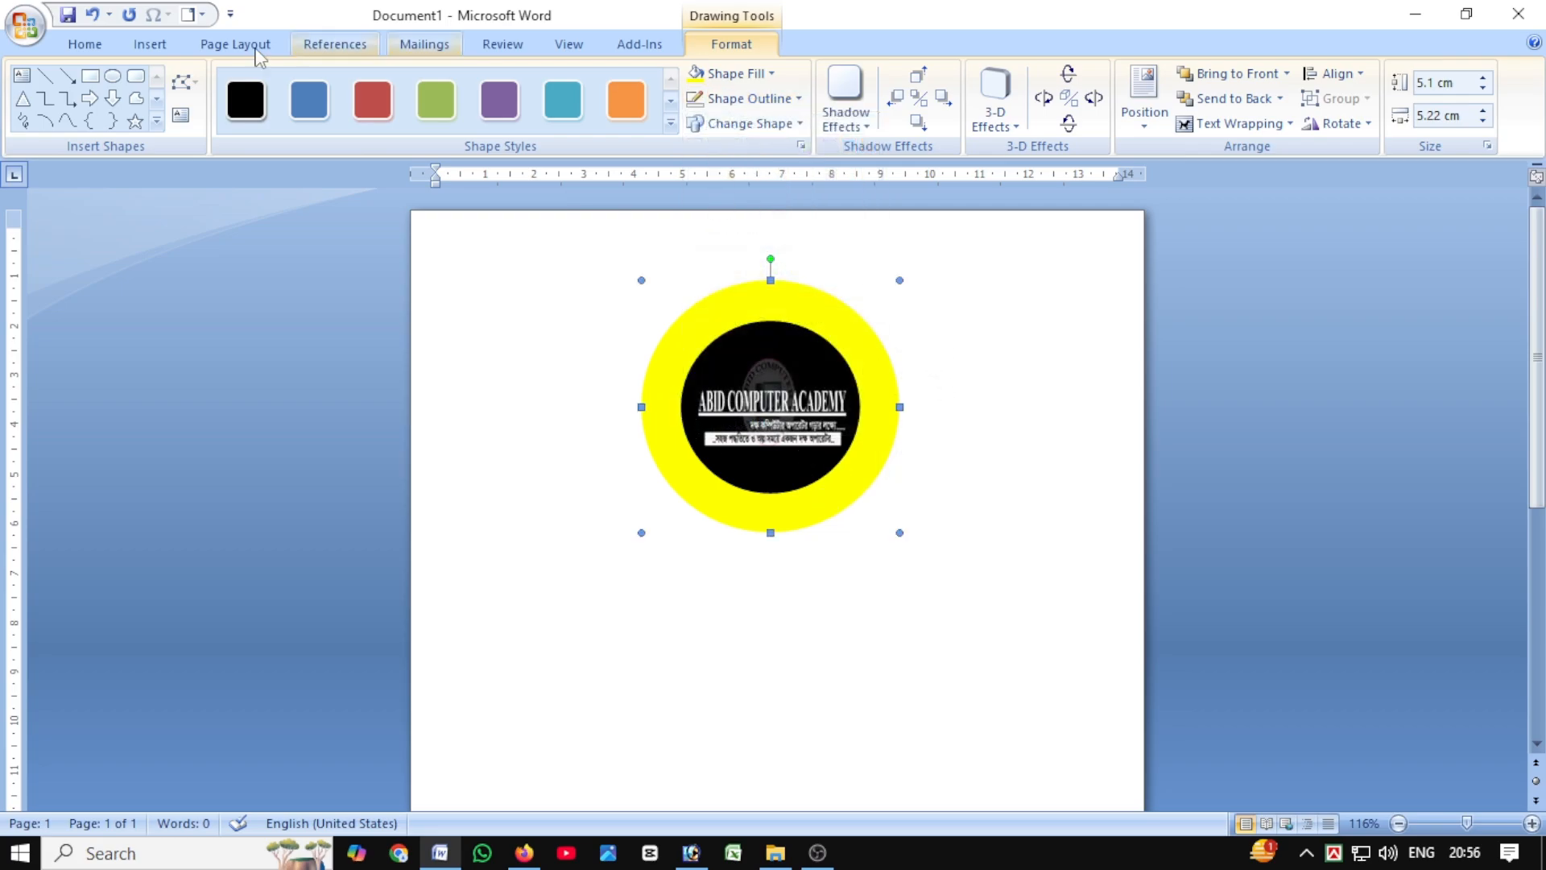
pyautogui.click(430, 288)
# Insert a down ribbon banner about 1.46 cm high by 6.86 cm wide across the lower part of the circles
pyautogui.click(150, 45)
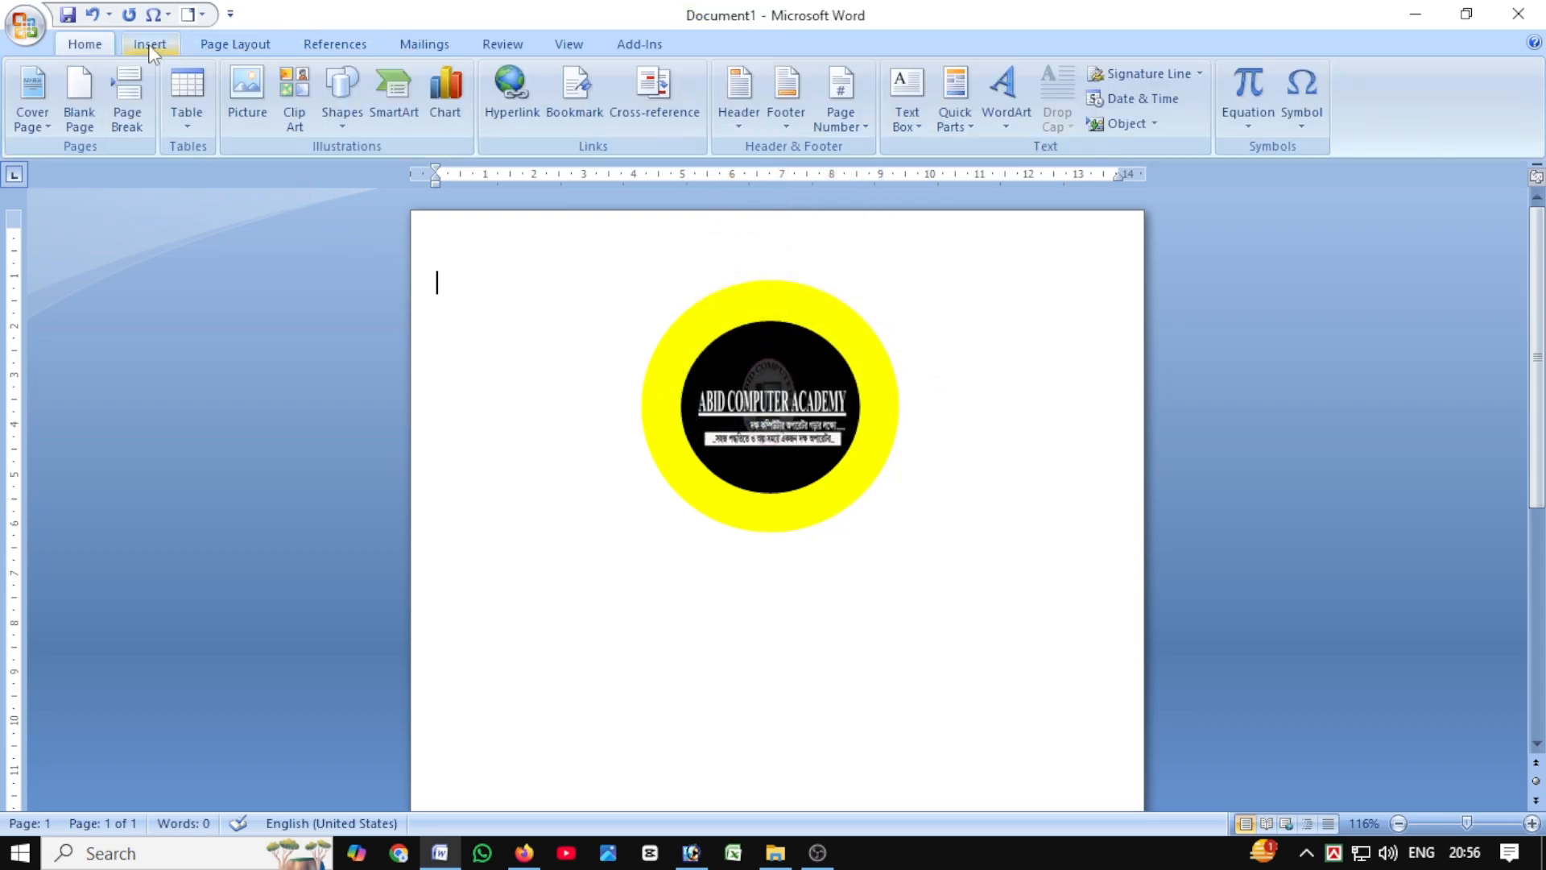
pyautogui.click(350, 128)
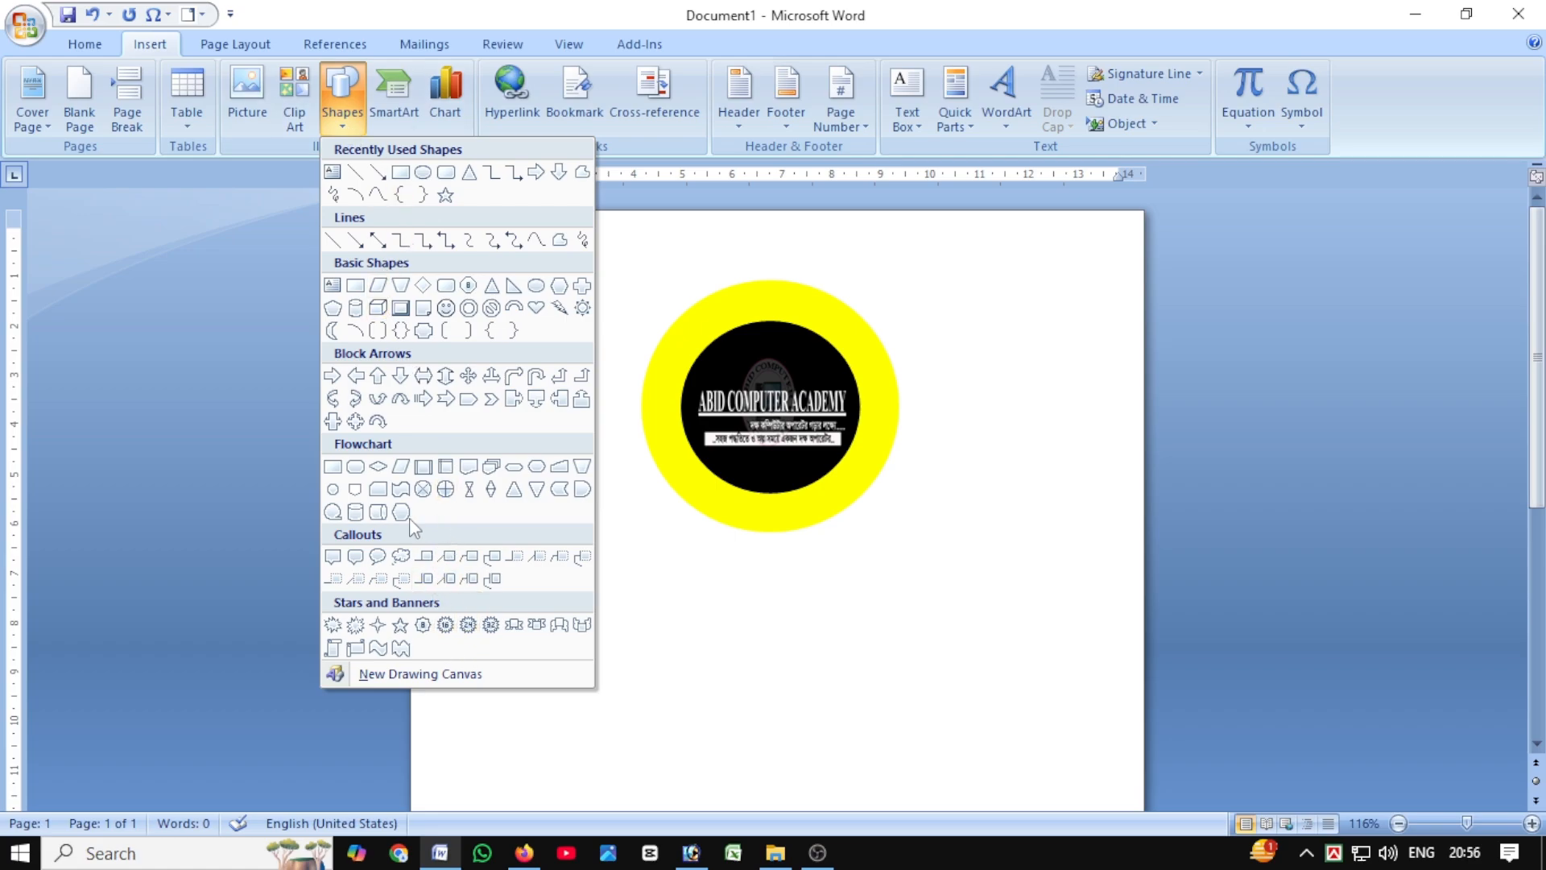
pyautogui.click(536, 625)
pyautogui.moveTo(642, 494)
pyautogui.mouseDown()
pyautogui.moveTo(814, 556)
pyautogui.moveTo(981, 548)
pyautogui.moveTo(981, 565)
pyautogui.mouseUp()
pyautogui.moveTo(858, 536); pyautogui.dragTo(797, 522)
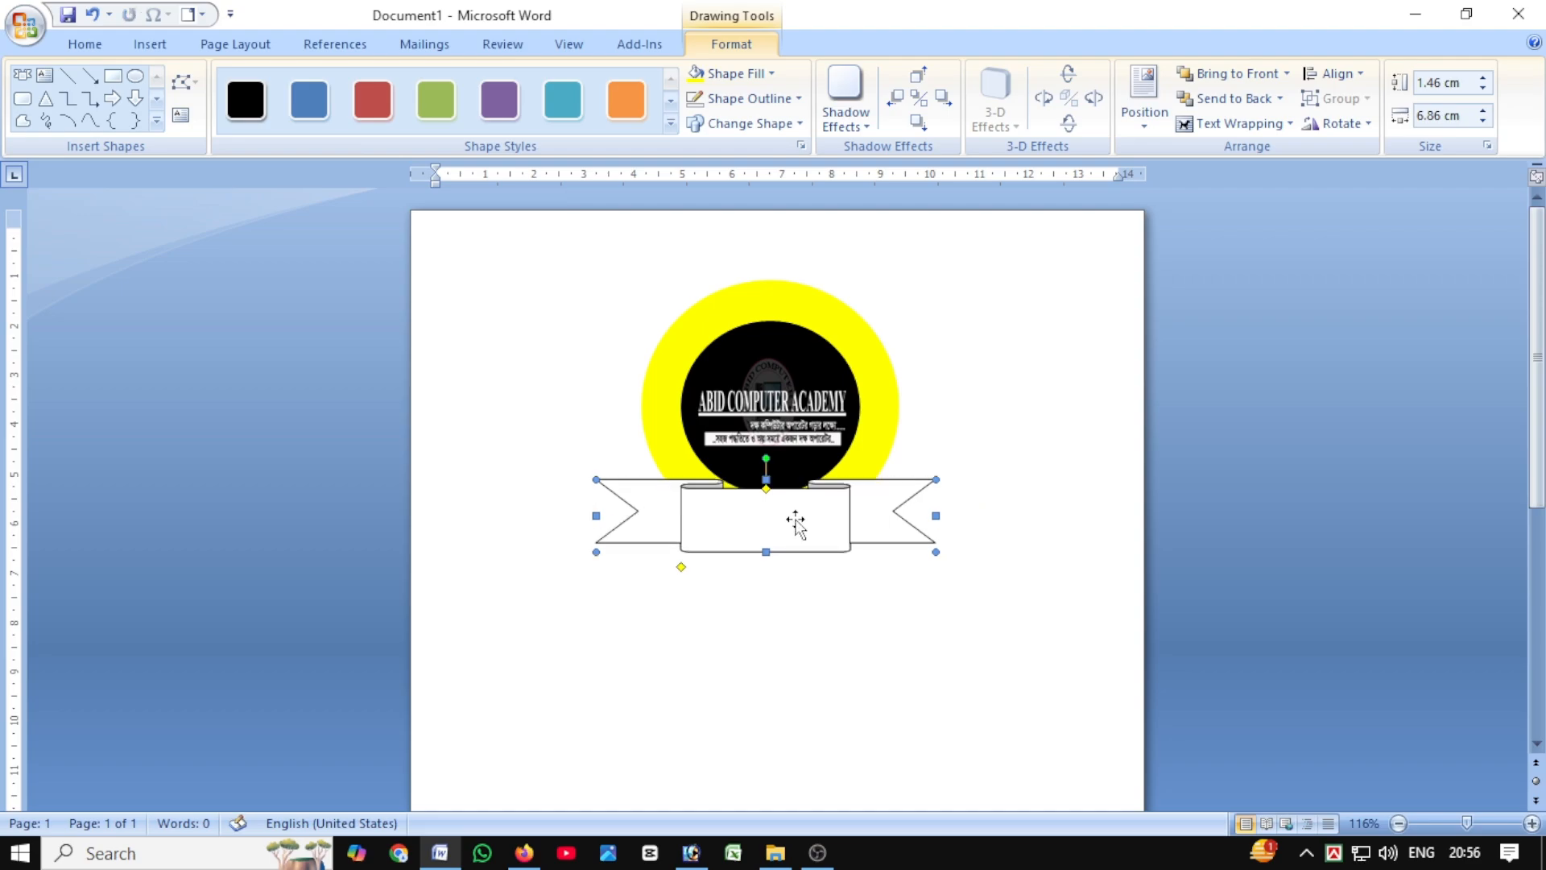
# Nudge the ribbon banner slightly up and right so it is centred across the bottom of the circles
pyautogui.hotkey('ctrl', 'Up')
pyautogui.hotkey('ctrl', 'Up')
pyautogui.hotkey('ctrl', 'Up')
pyautogui.hotkey('ctrl', 'Up')
pyautogui.hotkey('ctrl', 'Up')
pyautogui.hotkey('ctrl', 'Right')
pyautogui.hotkey('ctrl', 'Right')
pyautogui.hotkey('ctrl', 'Right')
pyautogui.hotkey('ctrl', 'Right')
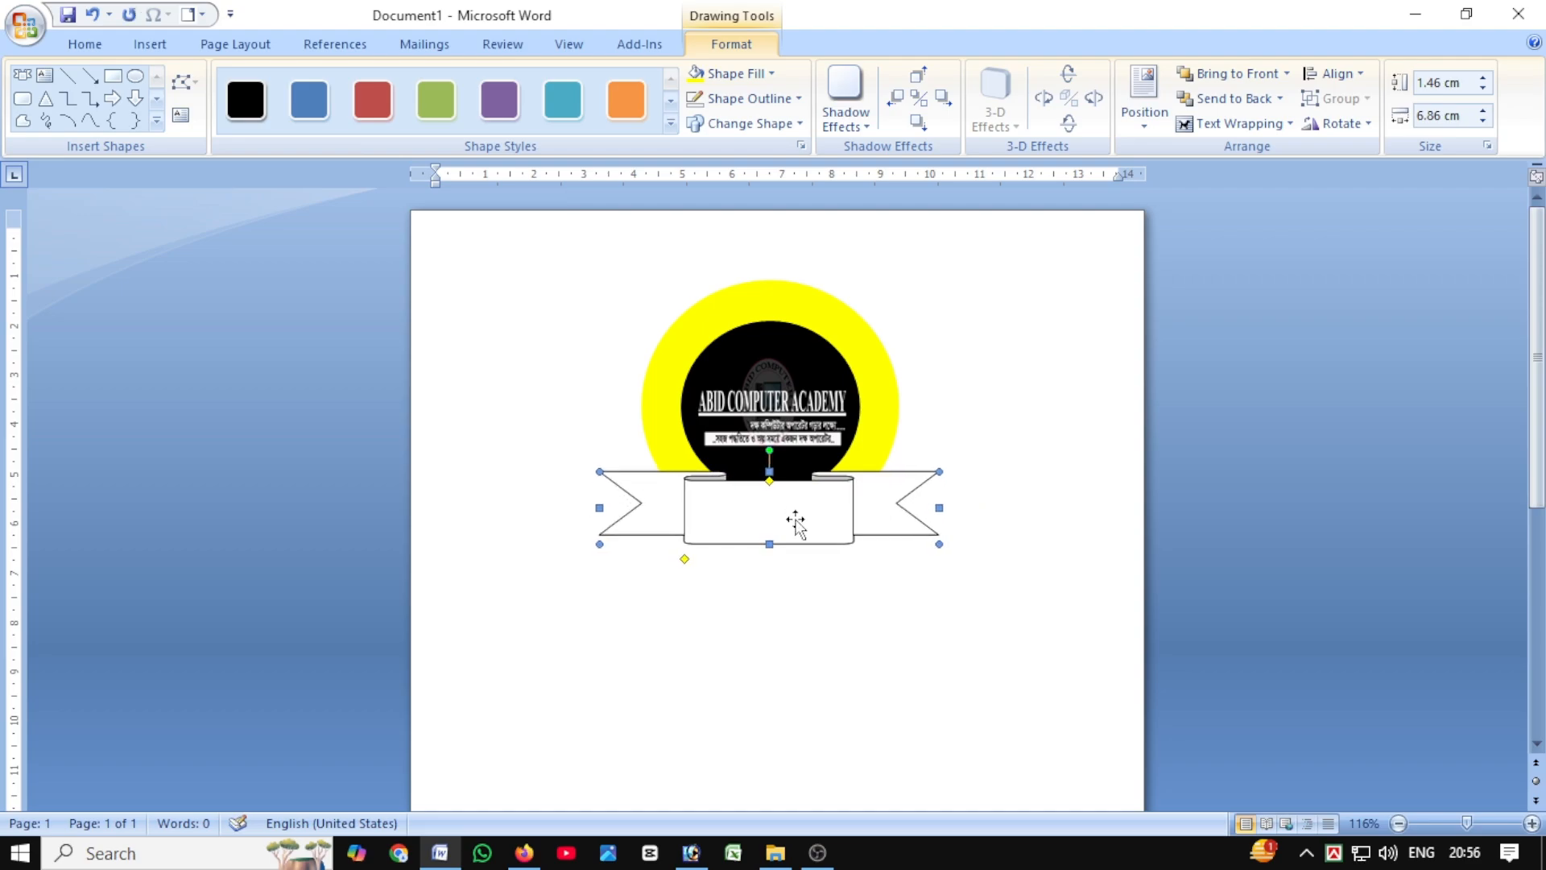
pyautogui.hotkey('ctrl', 'Down')
pyautogui.hotkey('ctrl', 'Down')
pyautogui.hotkey('ctrl', 'Down')
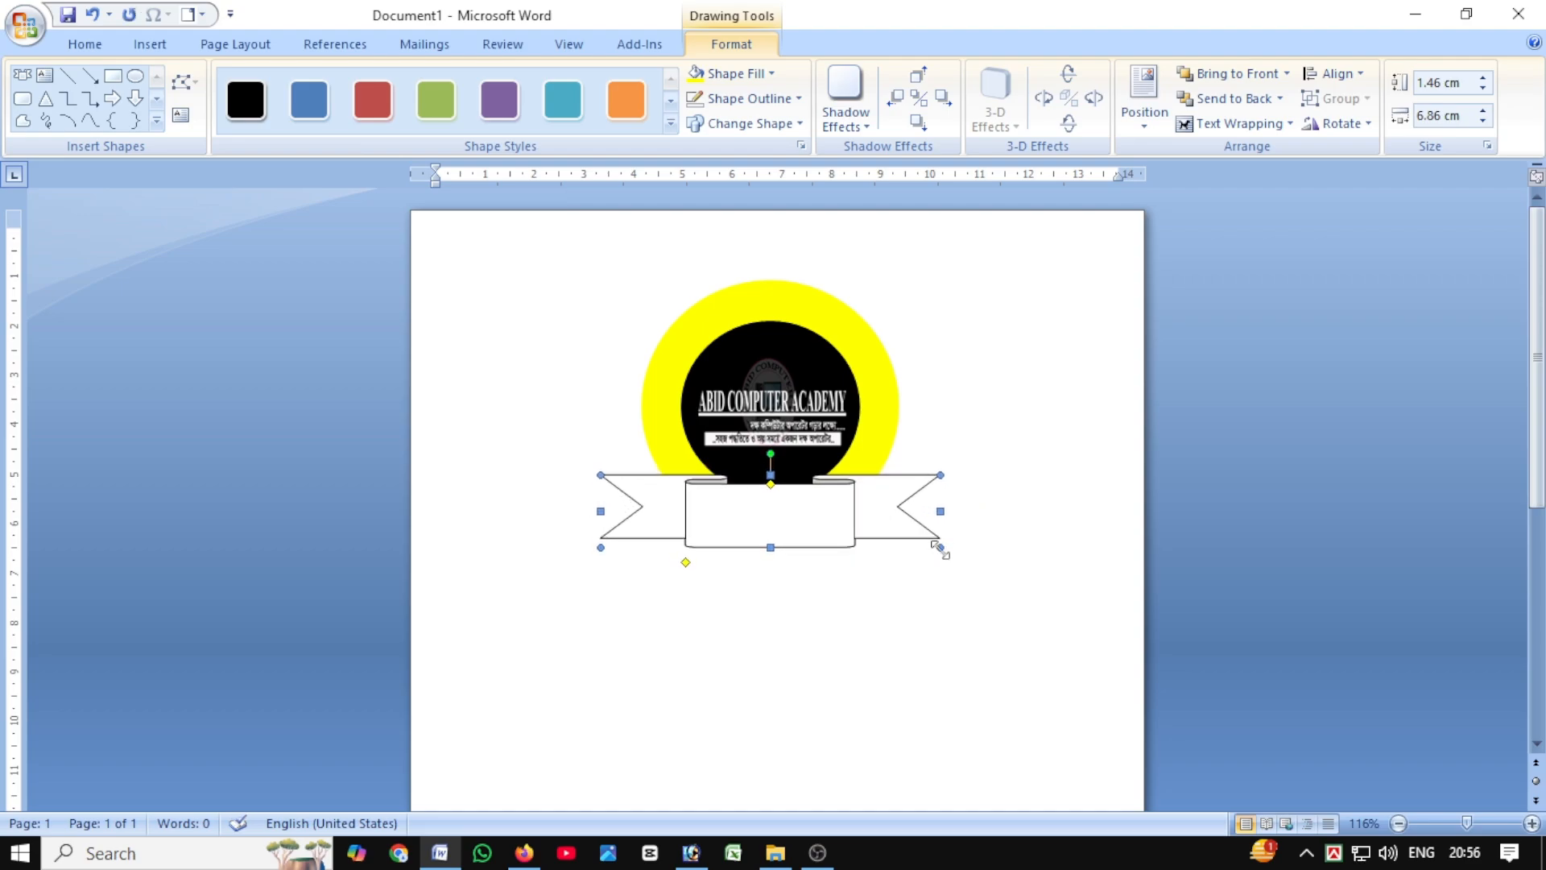
# Shrink the ribbon banner to about 1.16 cm high by 5.88 cm wide and nudge it right to recentre it under the circles
pyautogui.moveTo(938, 549); pyautogui.dragTo(893, 532)
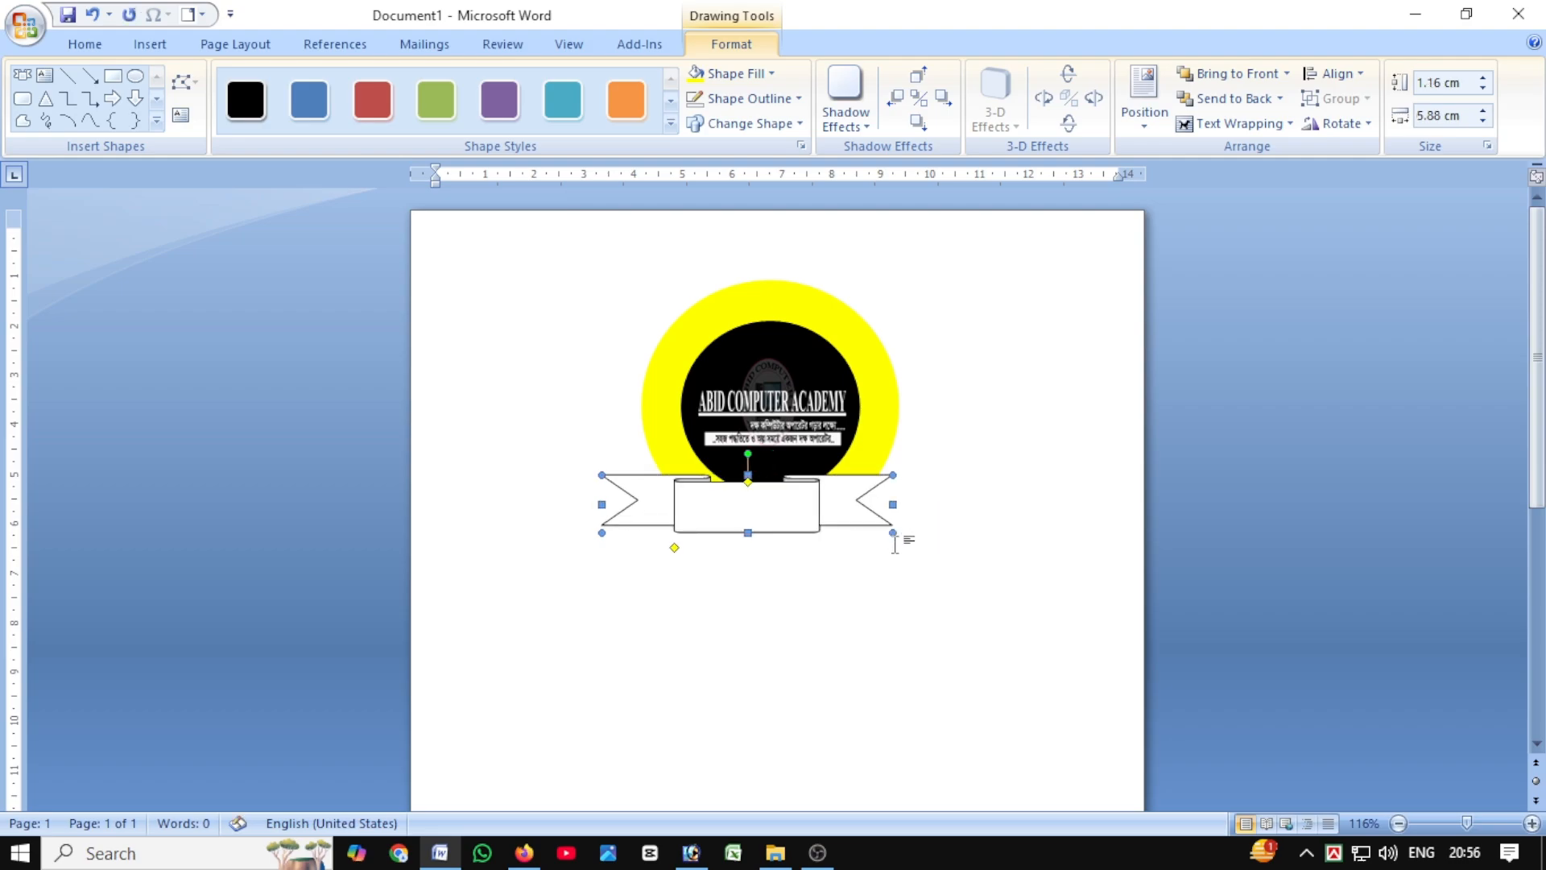
pyautogui.hotkey('ctrl', 'Right')
pyautogui.hotkey('ctrl', 'Right')
pyautogui.hotkey('ctrl', 'Right')
pyautogui.hotkey('ctrl', 'Right')
pyautogui.hotkey('ctrl', 'Right')
pyautogui.hotkey('ctrl', 'Right')
pyautogui.hotkey('ctrl', 'Right')
pyautogui.hotkey('ctrl', 'Right')
pyautogui.hotkey('ctrl', 'Right')
pyautogui.hotkey('ctrl', 'Right')
pyautogui.hotkey('ctrl', 'Right')
pyautogui.hotkey('ctrl', 'Right')
pyautogui.hotkey('ctrl', 'Right')
pyautogui.hotkey('ctrl', 'Right')
pyautogui.hotkey('ctrl', 'Right')
pyautogui.hotkey('ctrl', 'Right')
pyautogui.hotkey('ctrl', 'Right')
pyautogui.hotkey('ctrl', 'Right')
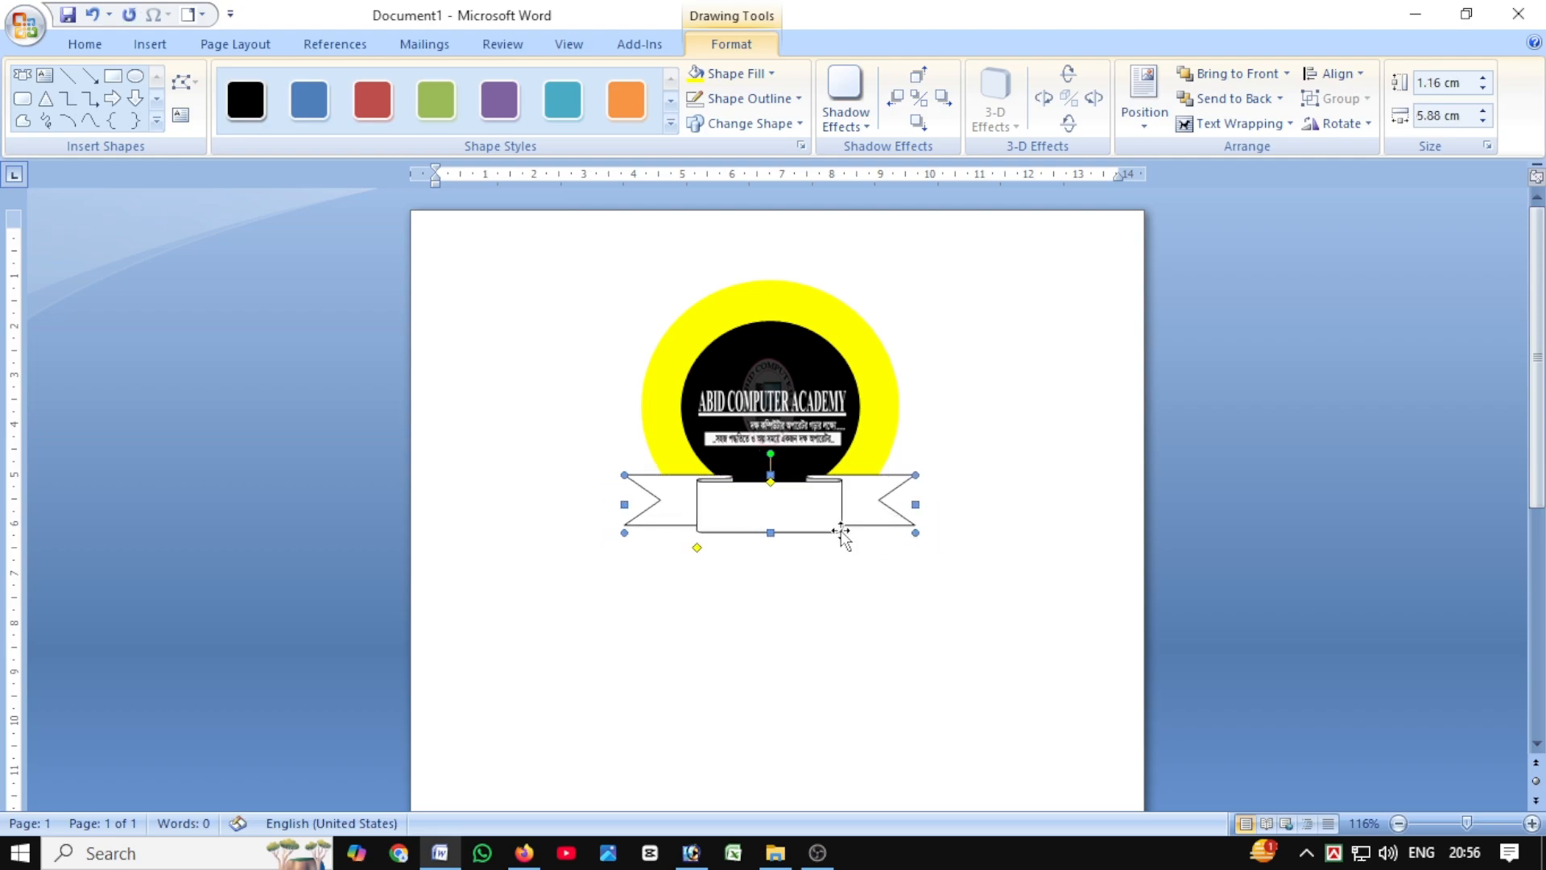
pyautogui.hotkey('ctrl', 'Right')
pyautogui.hotkey('ctrl', 'Up')
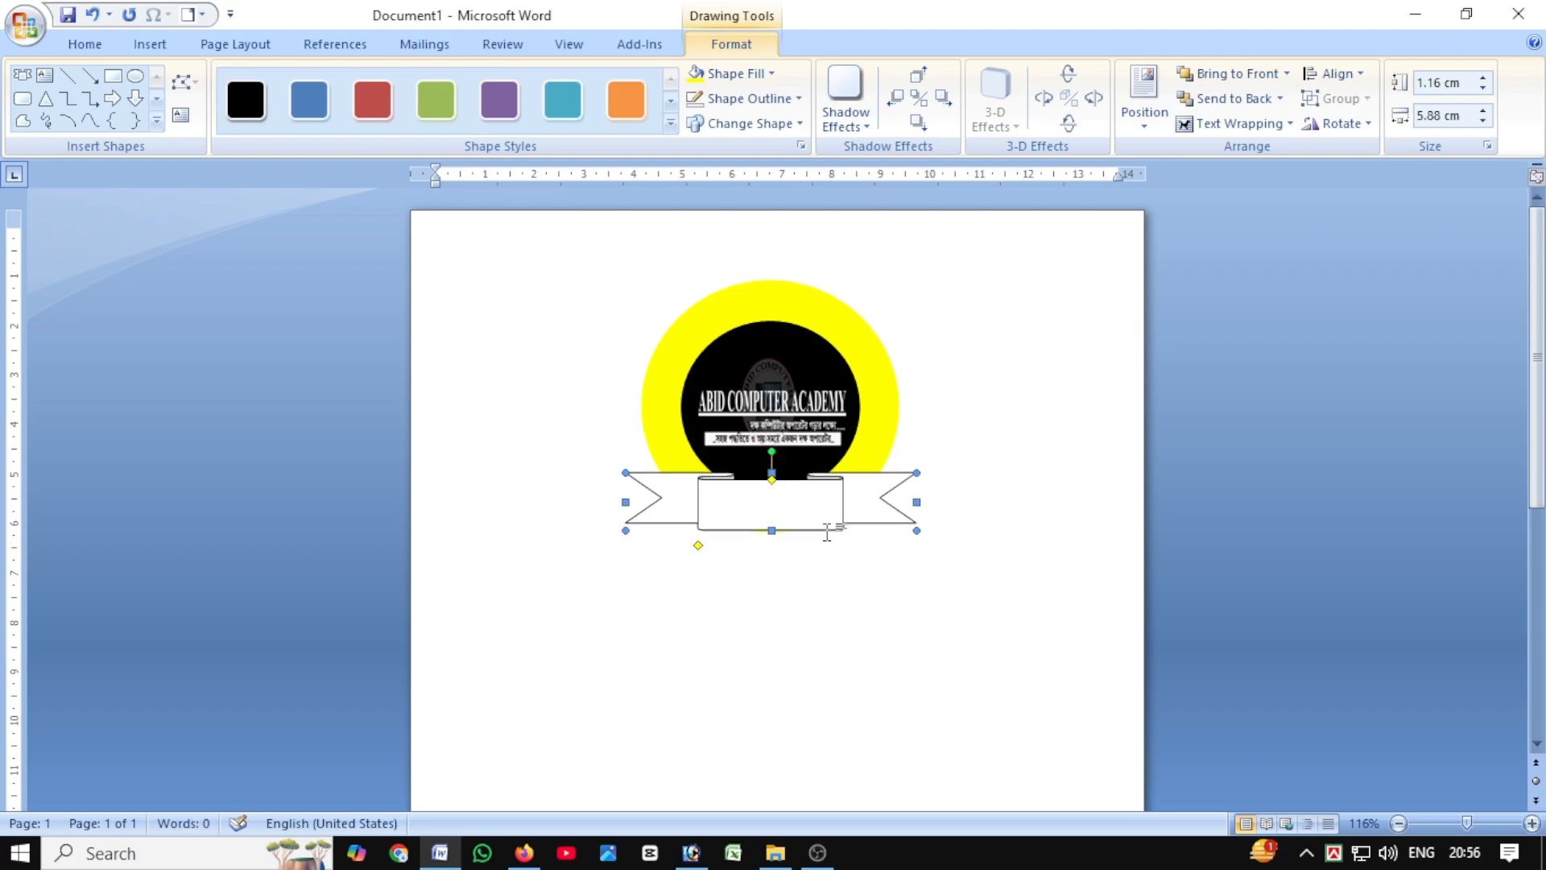
pyautogui.hotkey('ctrl', 'Down')
pyautogui.hotkey('ctrl', 'Left')
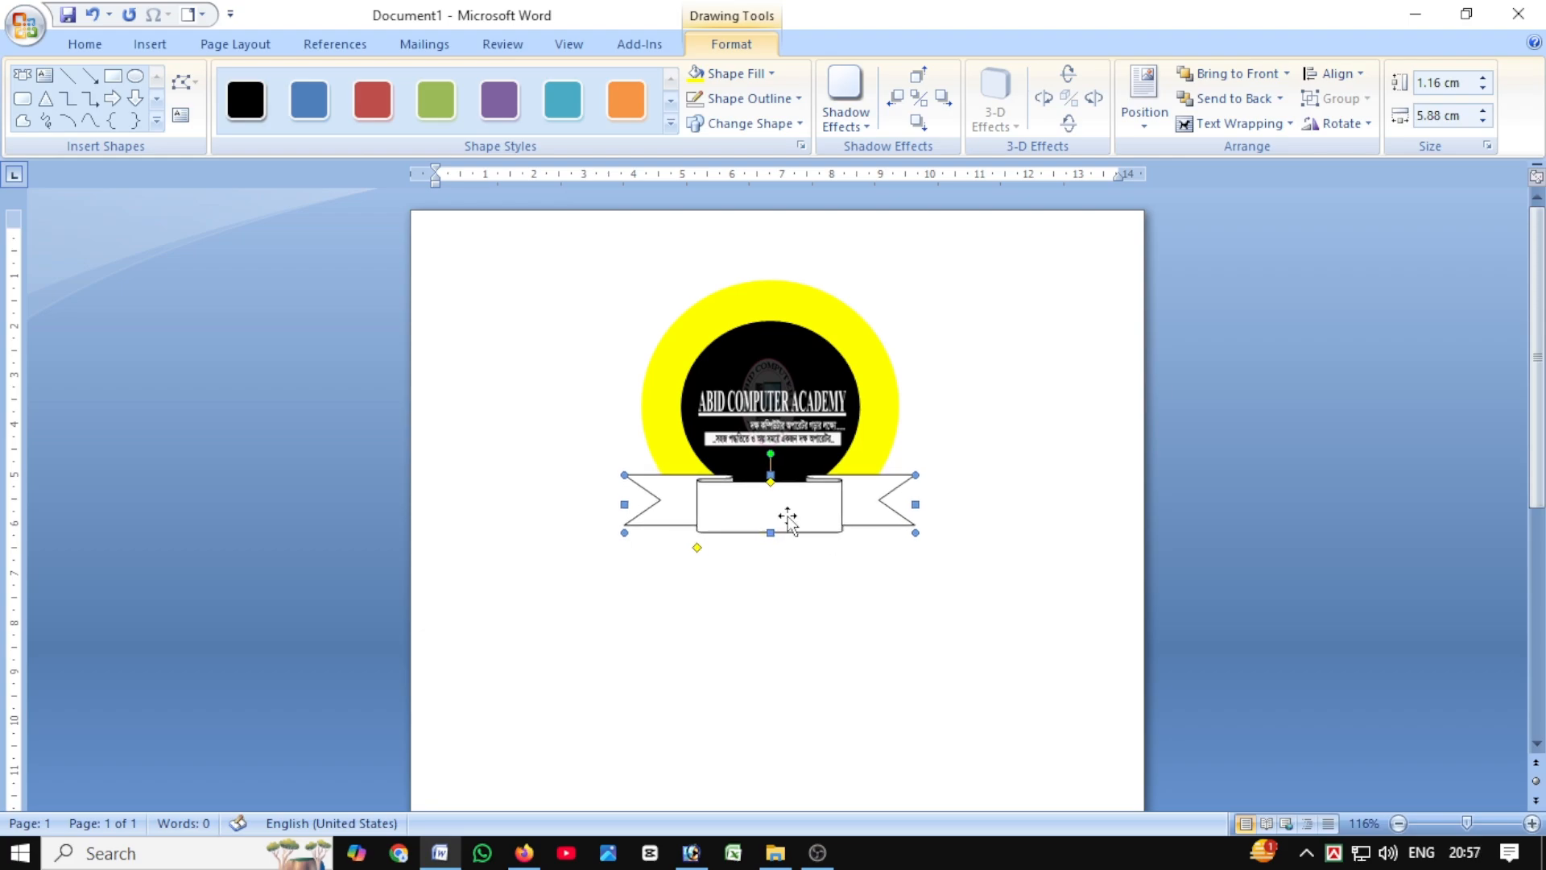
# Fill the ribbon banner with standard yellow to match the outer circle
pyautogui.click(734, 74)
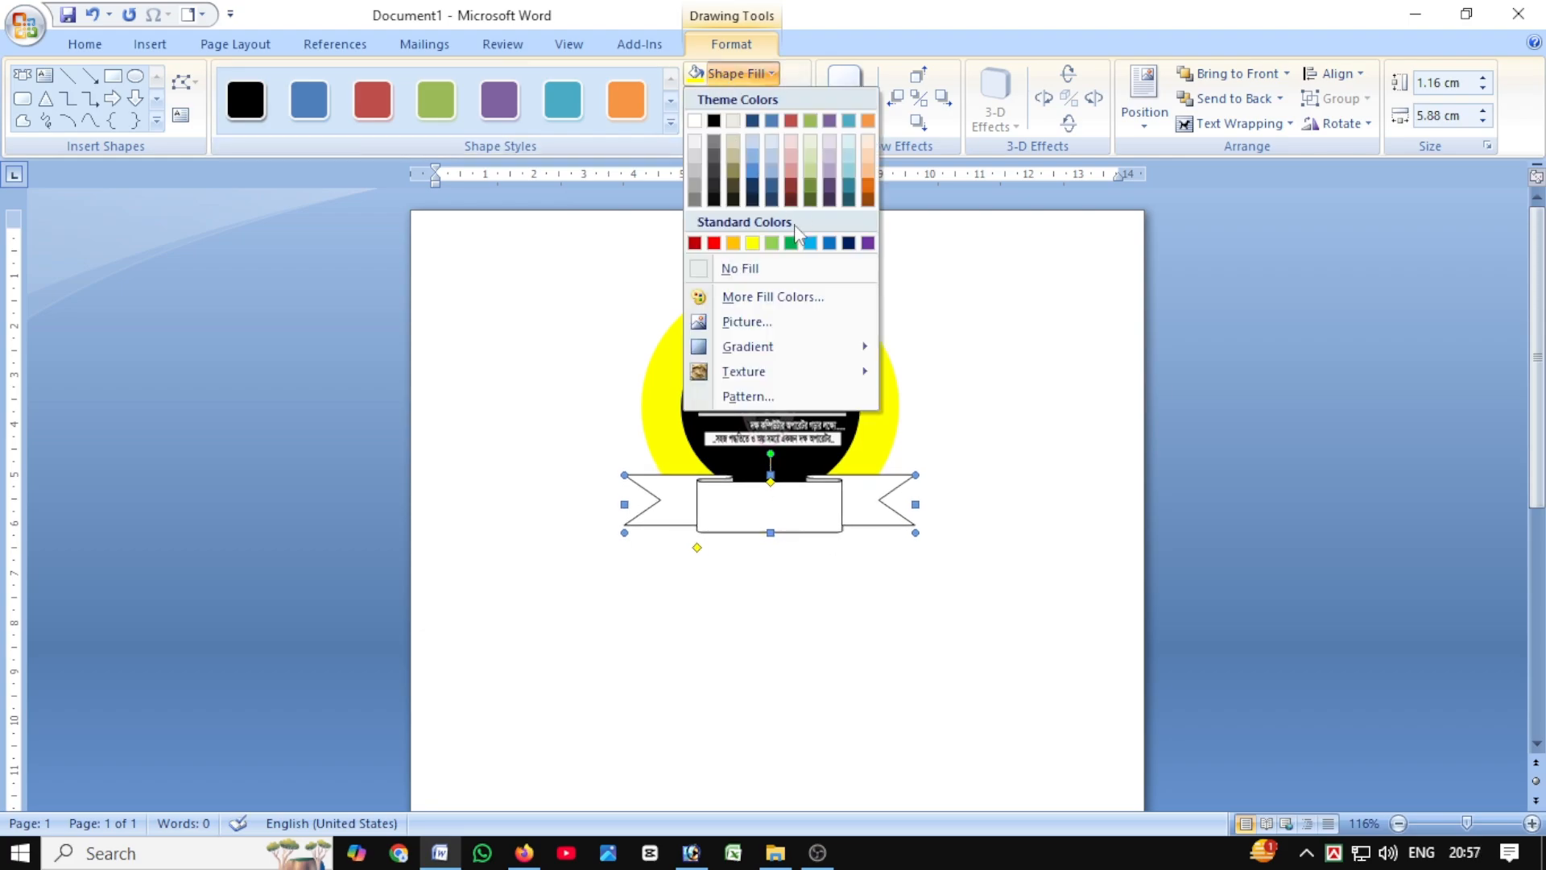
pyautogui.click(750, 243)
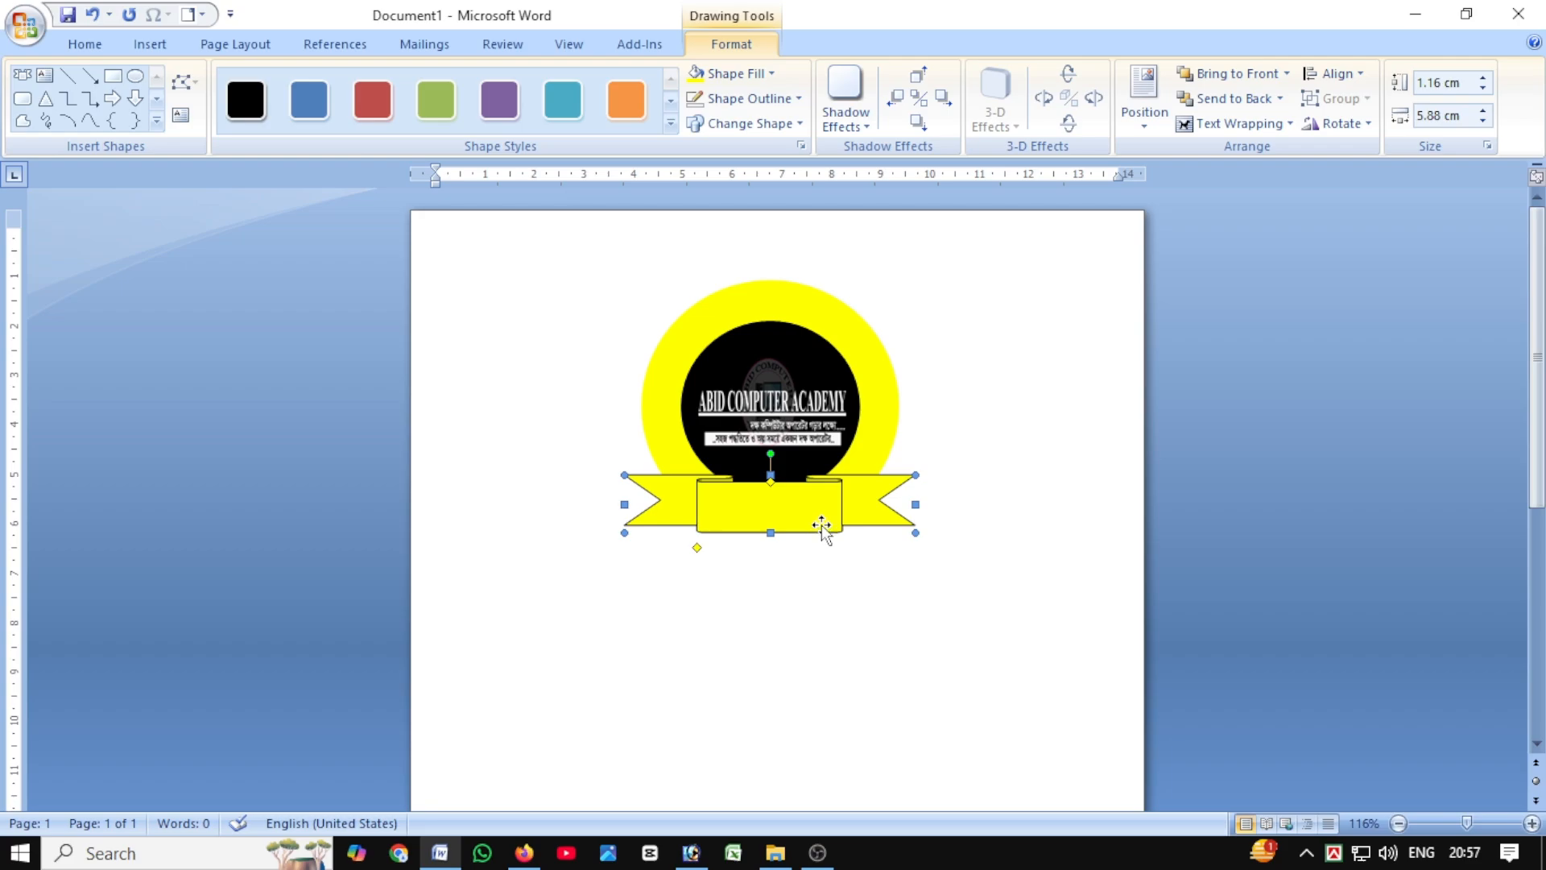
# Try the ribbon banner without an outline and with a black outline
pyautogui.click(736, 98)
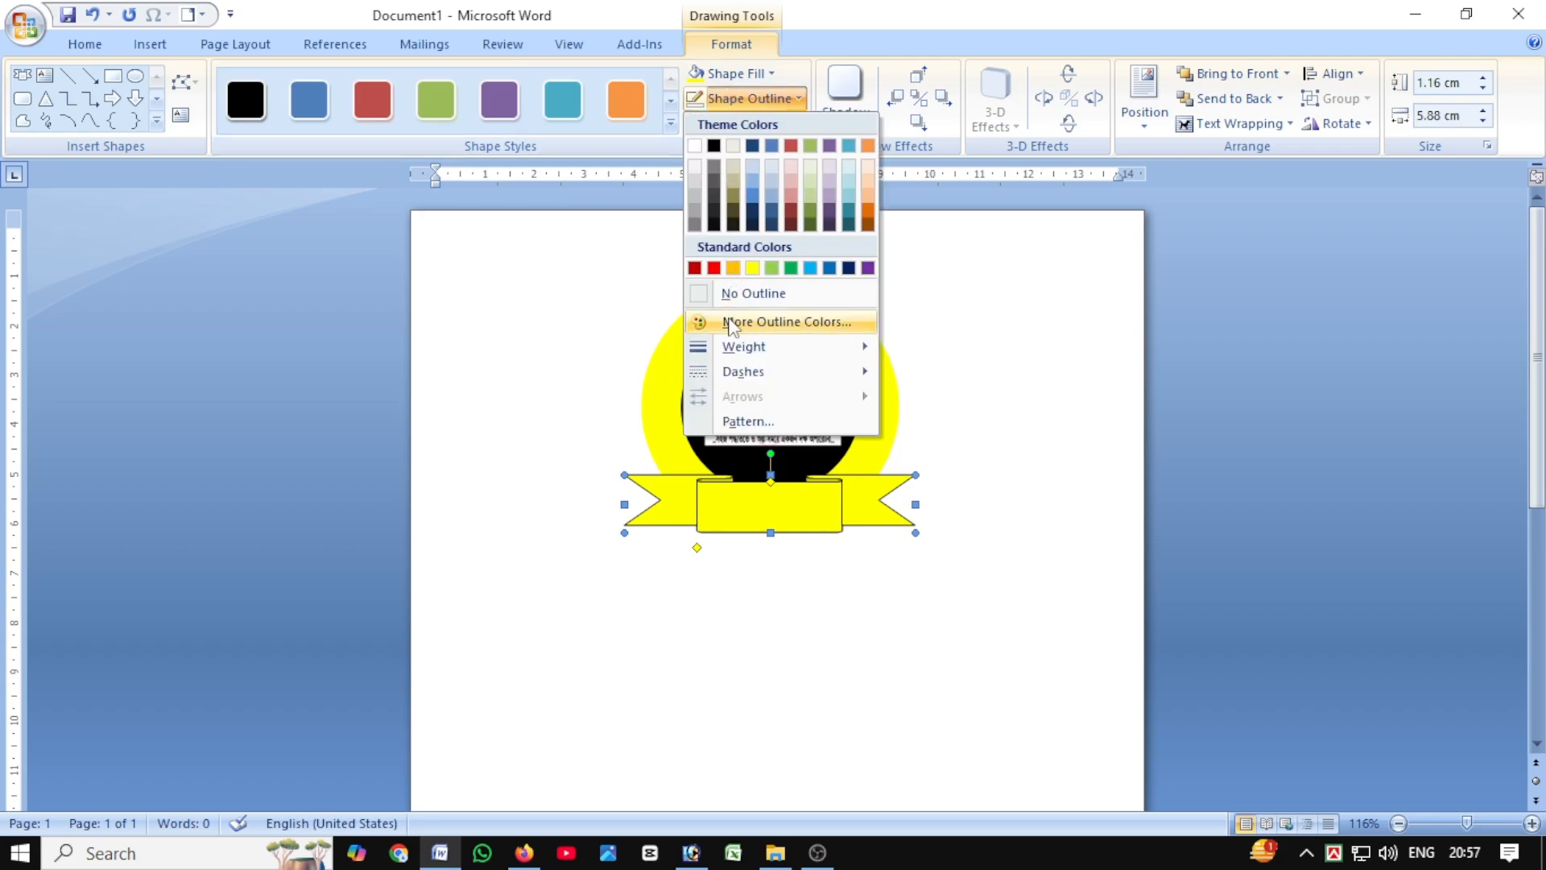
pyautogui.click(738, 295)
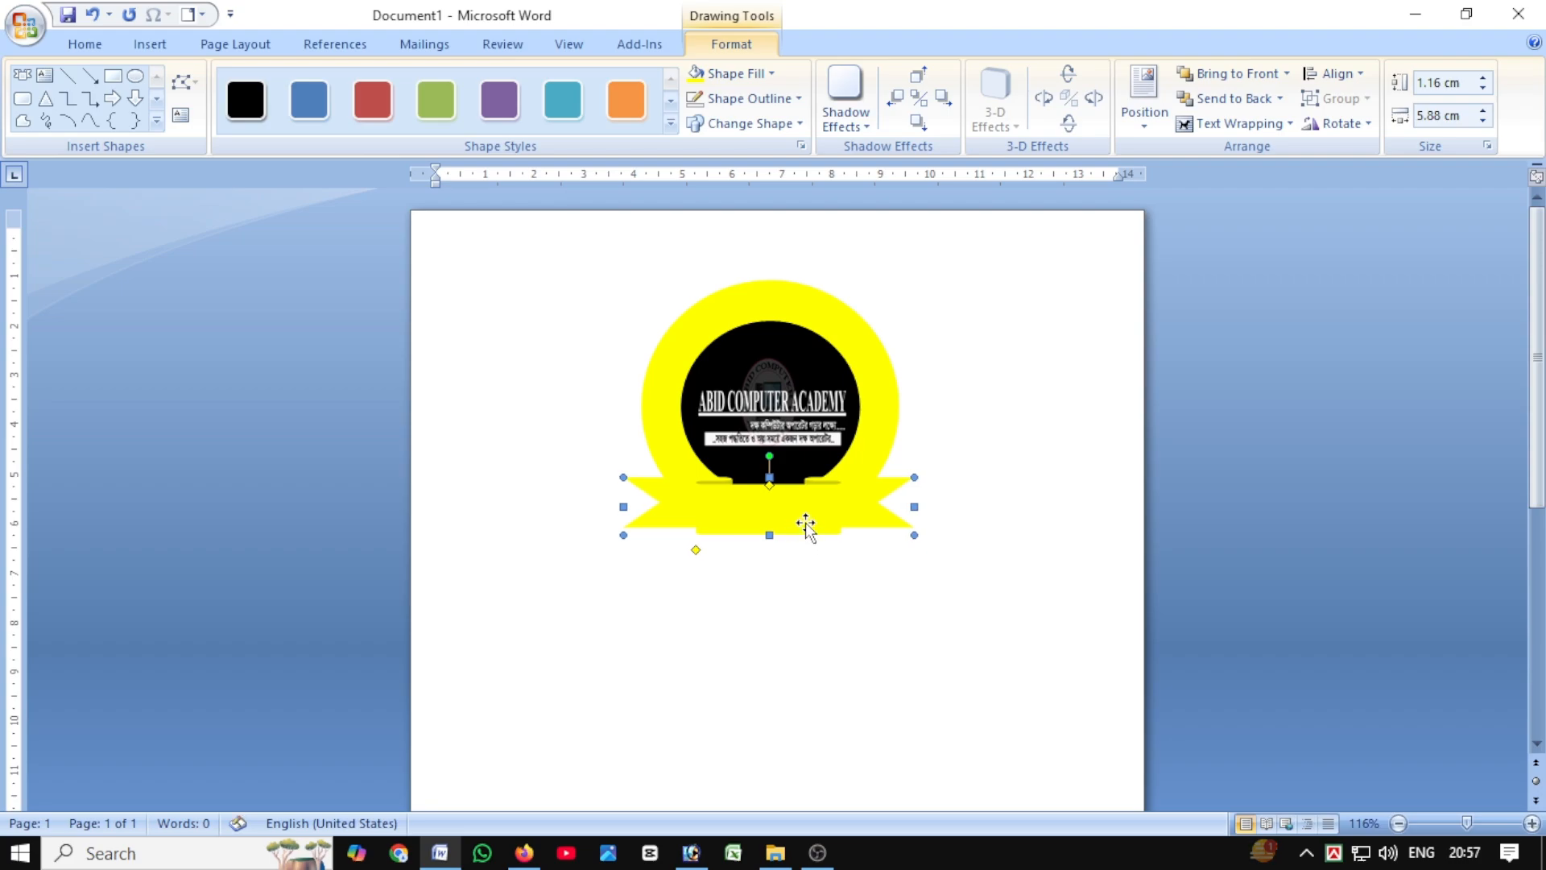
pyautogui.rightClick(769, 516)
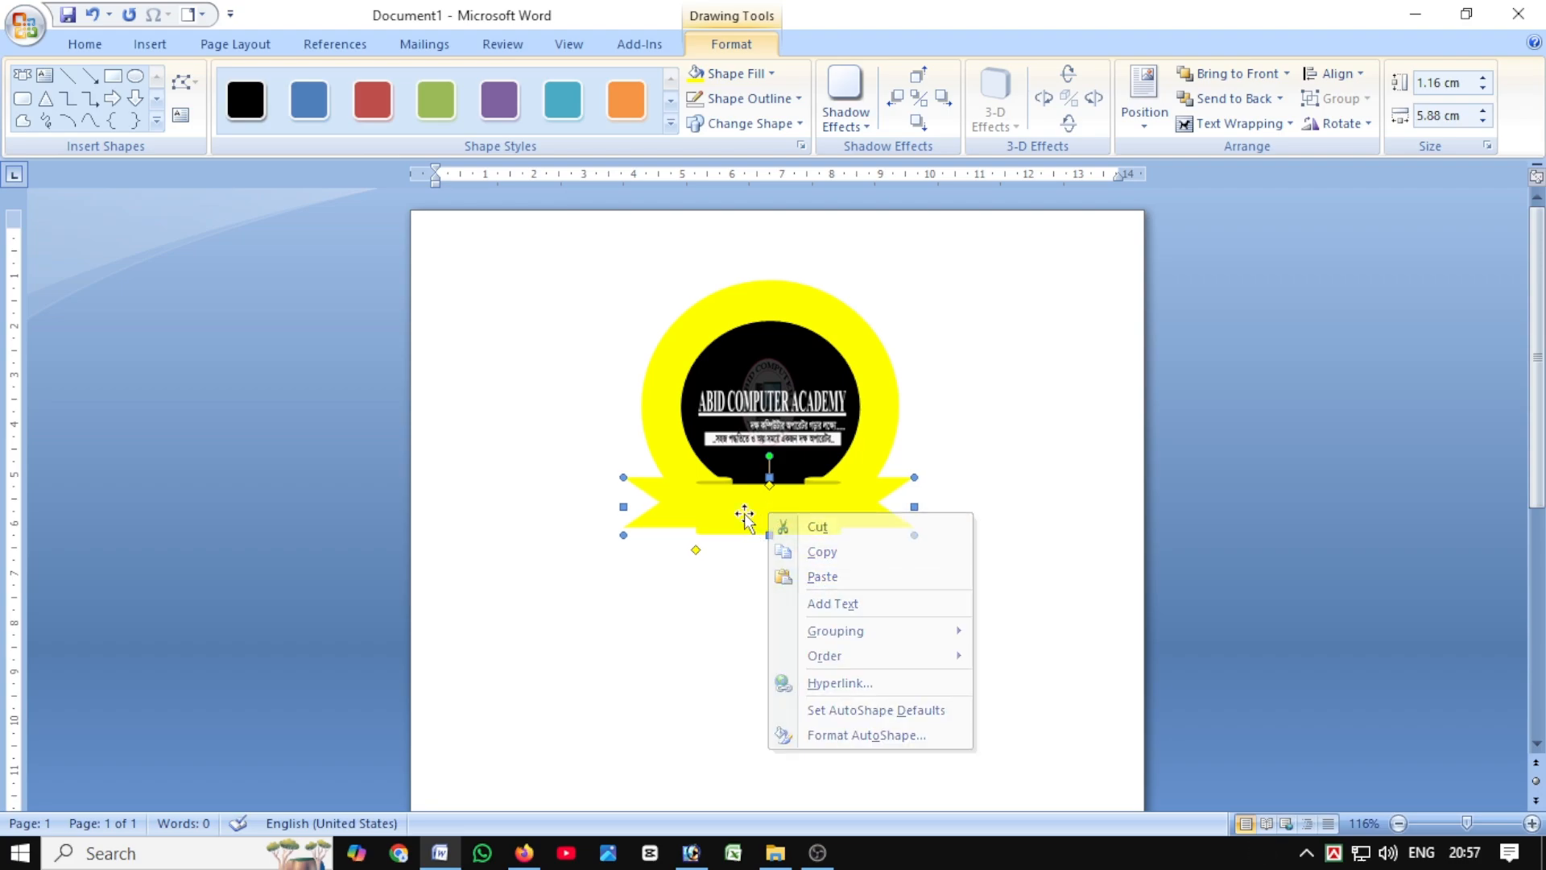
pyautogui.click(775, 505)
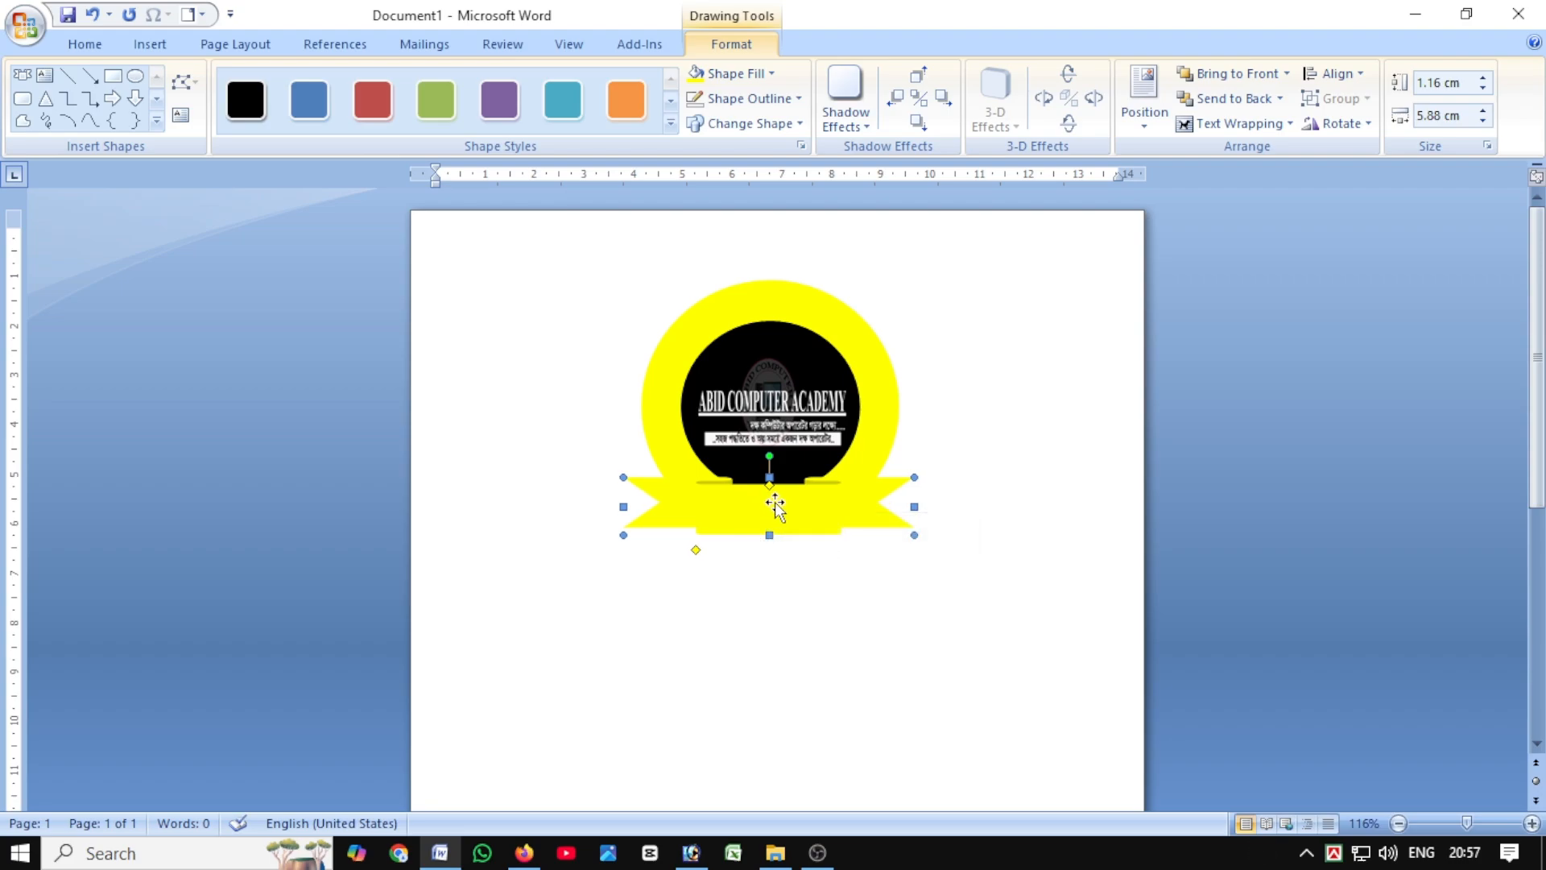
pyautogui.click(743, 98)
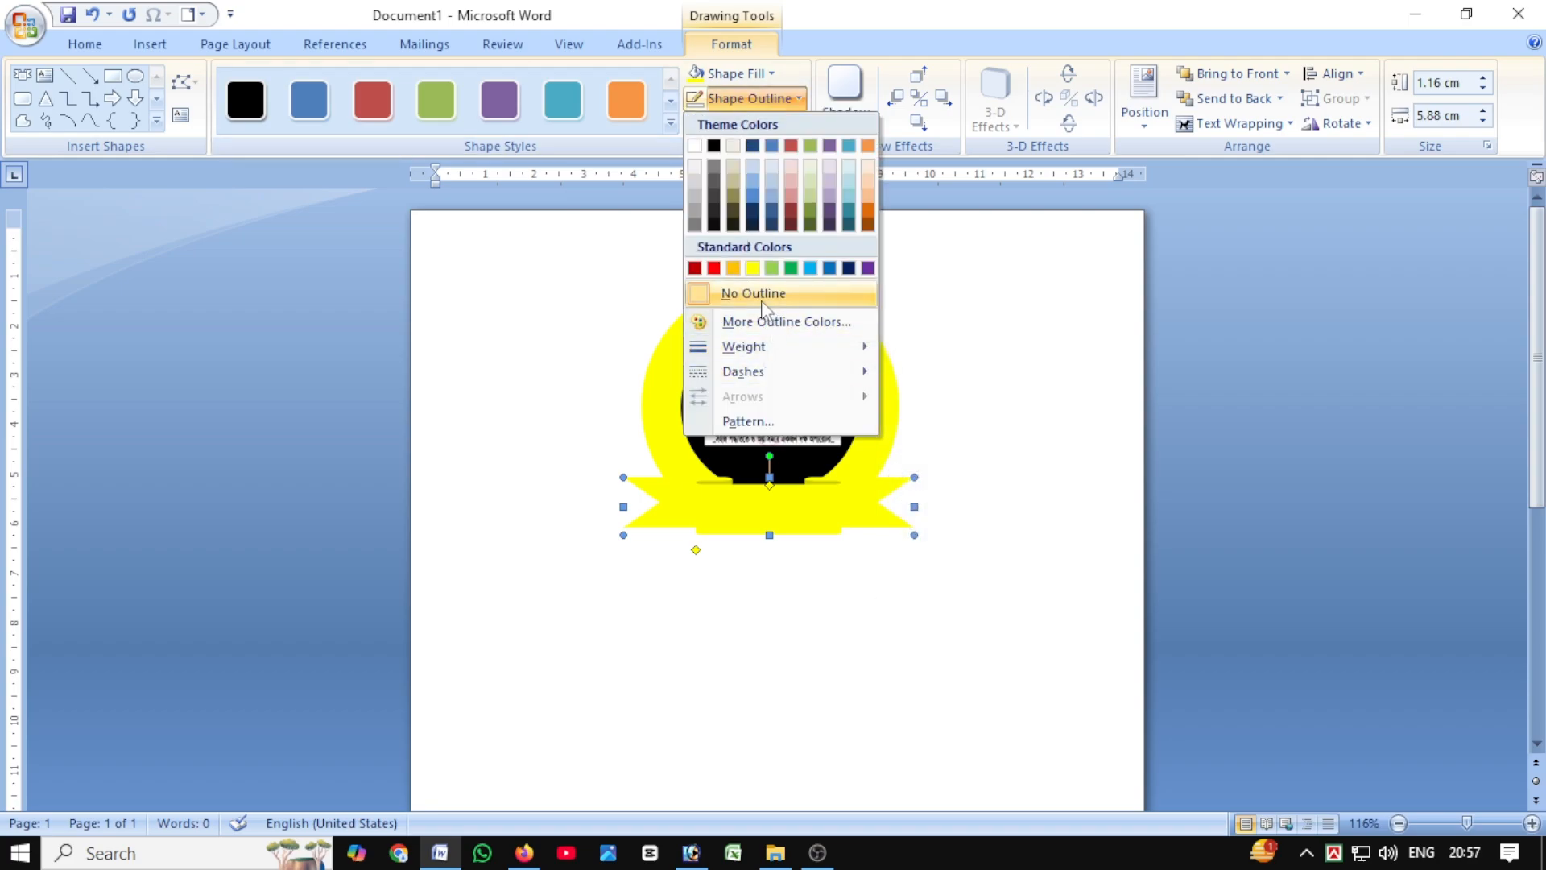
pyautogui.click(713, 147)
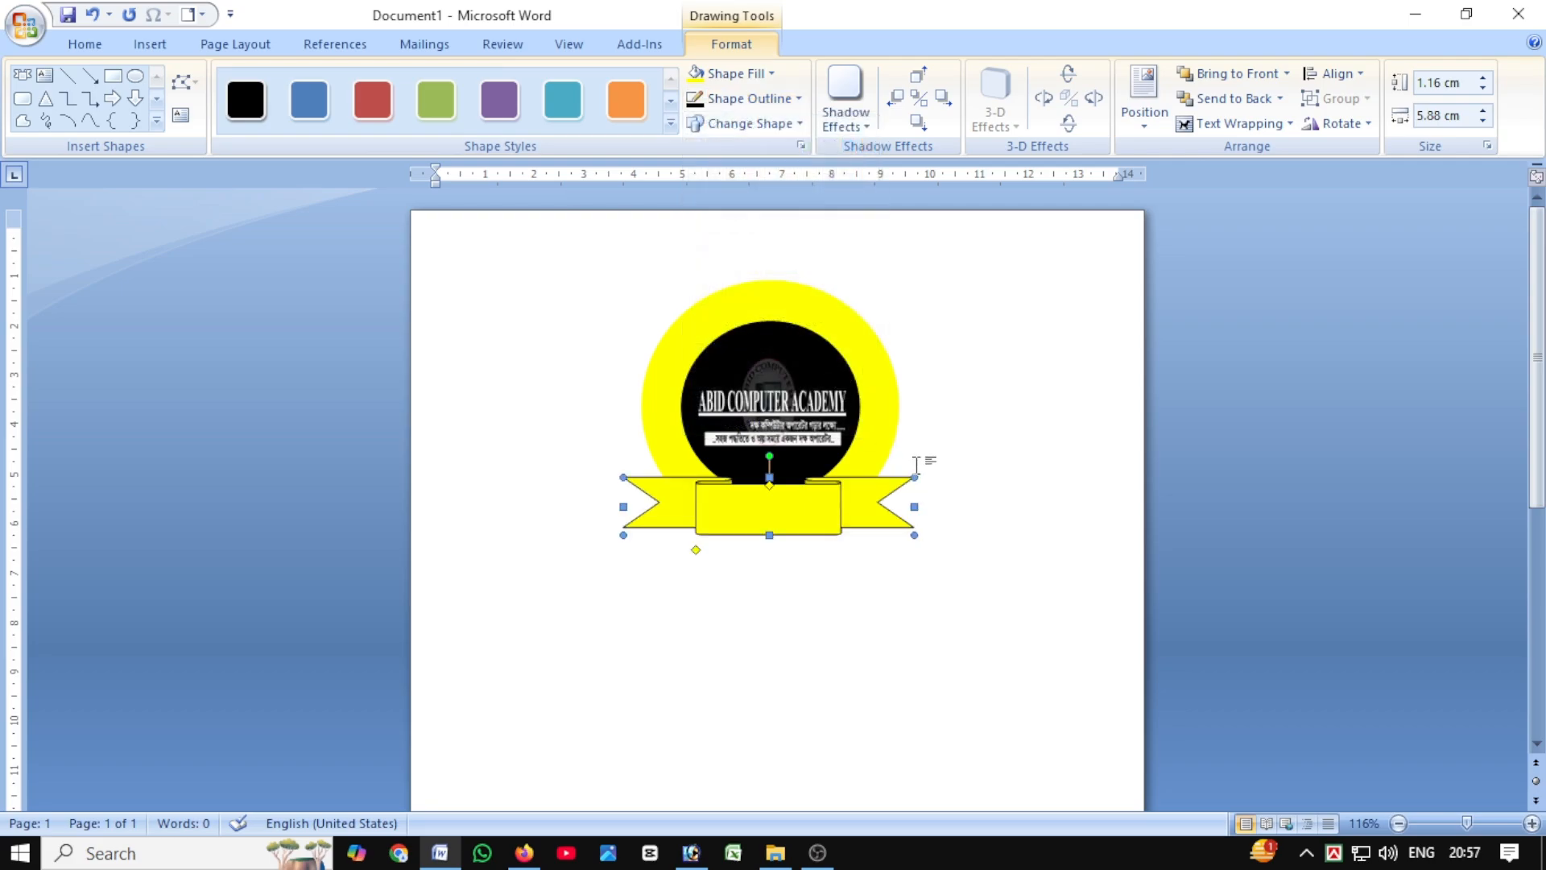
# Set the ribbon banner's outline colour to white and deselect the banner
pyautogui.click(749, 99)
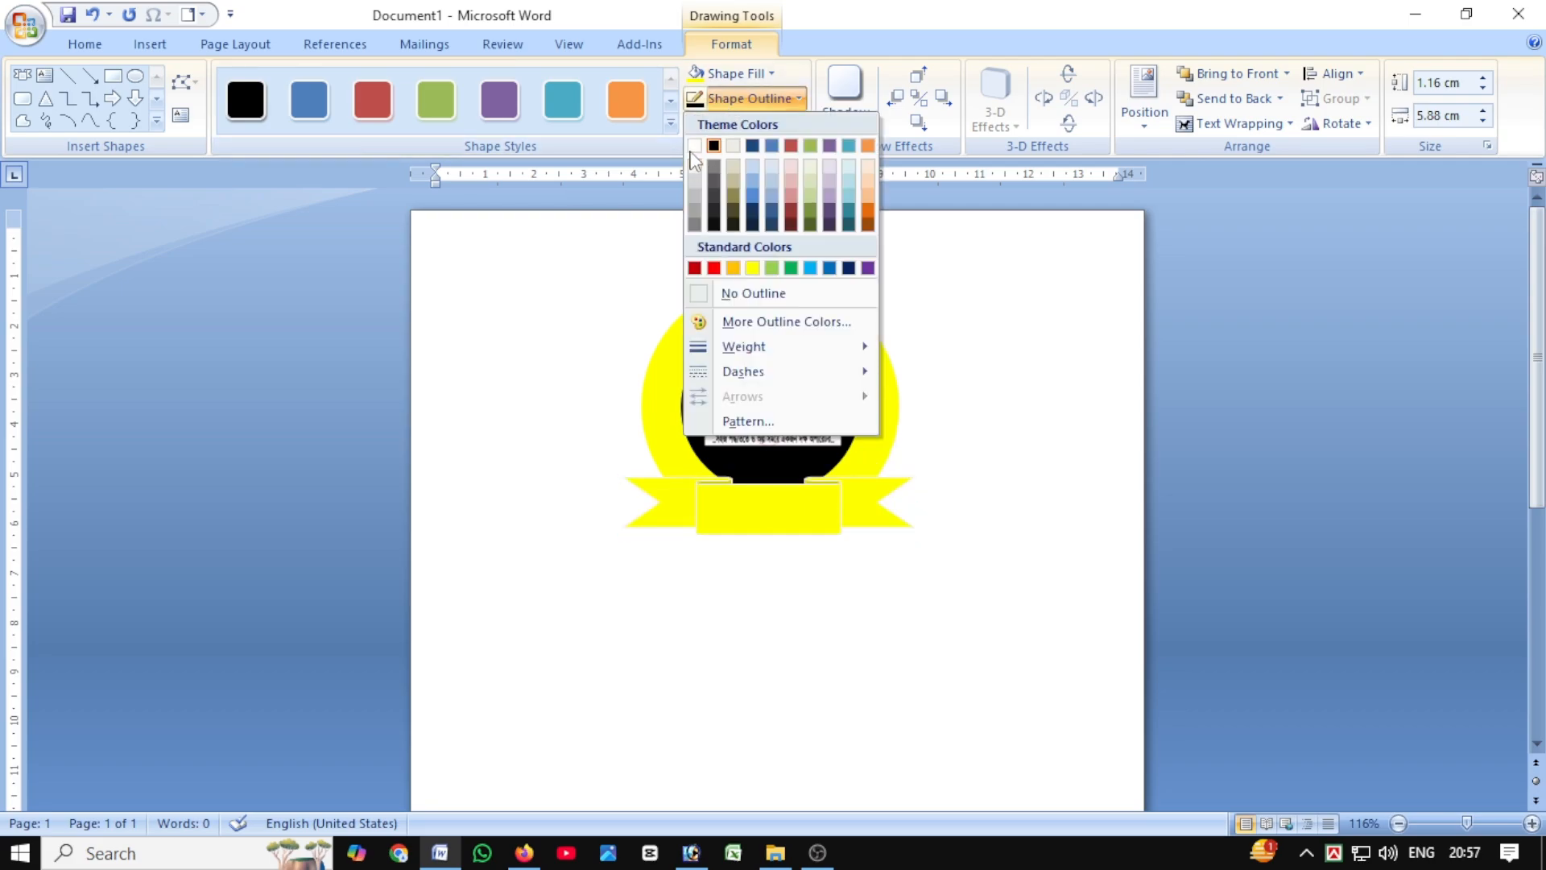
pyautogui.click(694, 148)
pyautogui.click(936, 409)
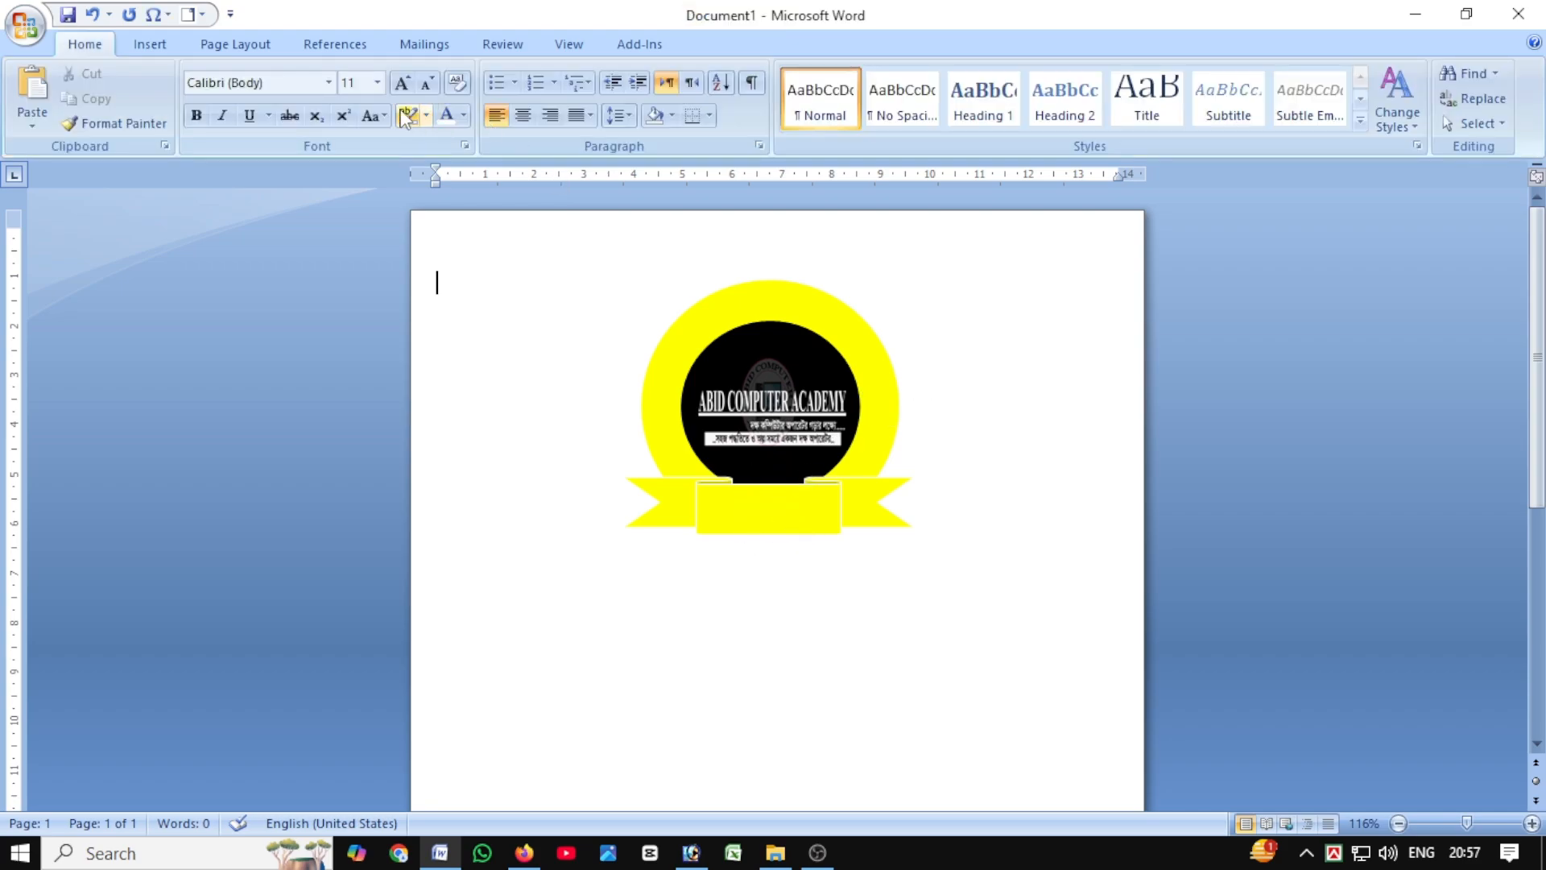
# Insert WordArt reading ACA in the plain outlined first style and set its text wrapping to In Front of Text
pyautogui.click(150, 44)
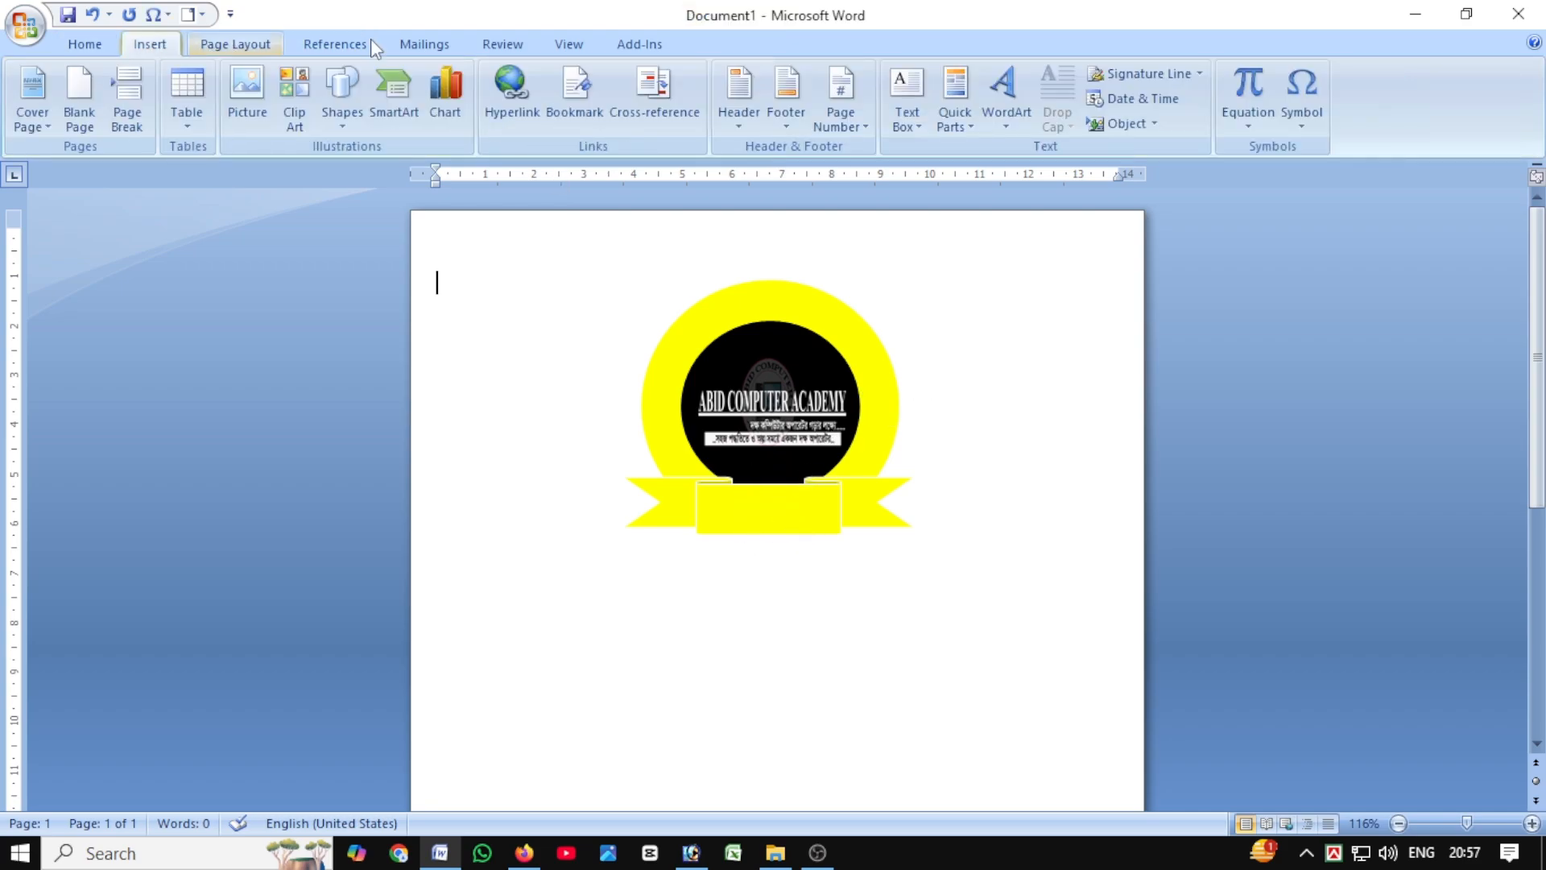
pyautogui.click(1003, 125)
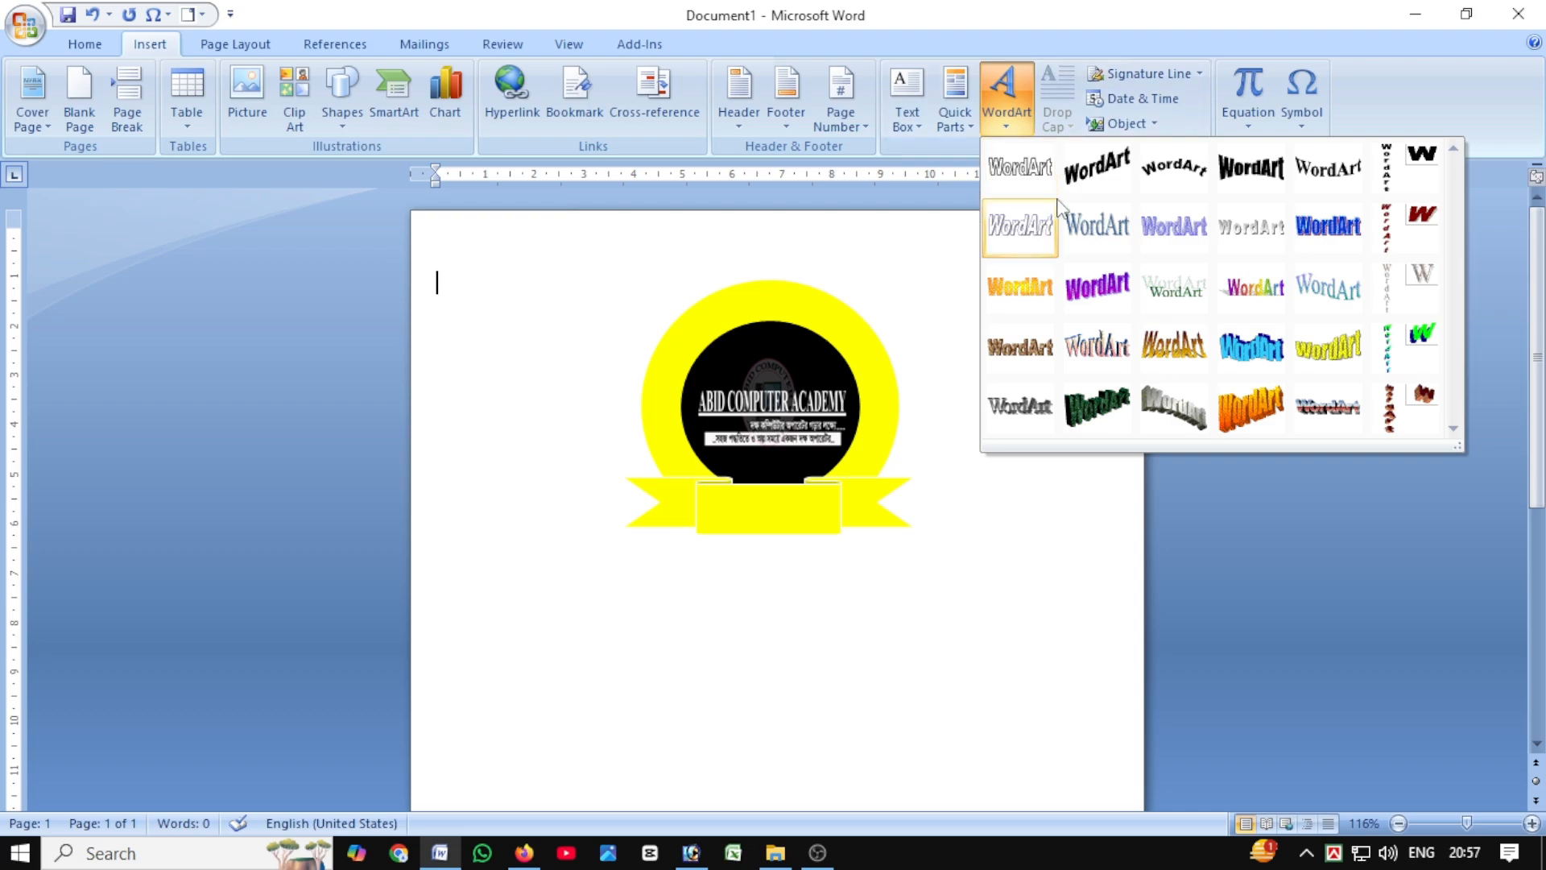
pyautogui.click(1020, 167)
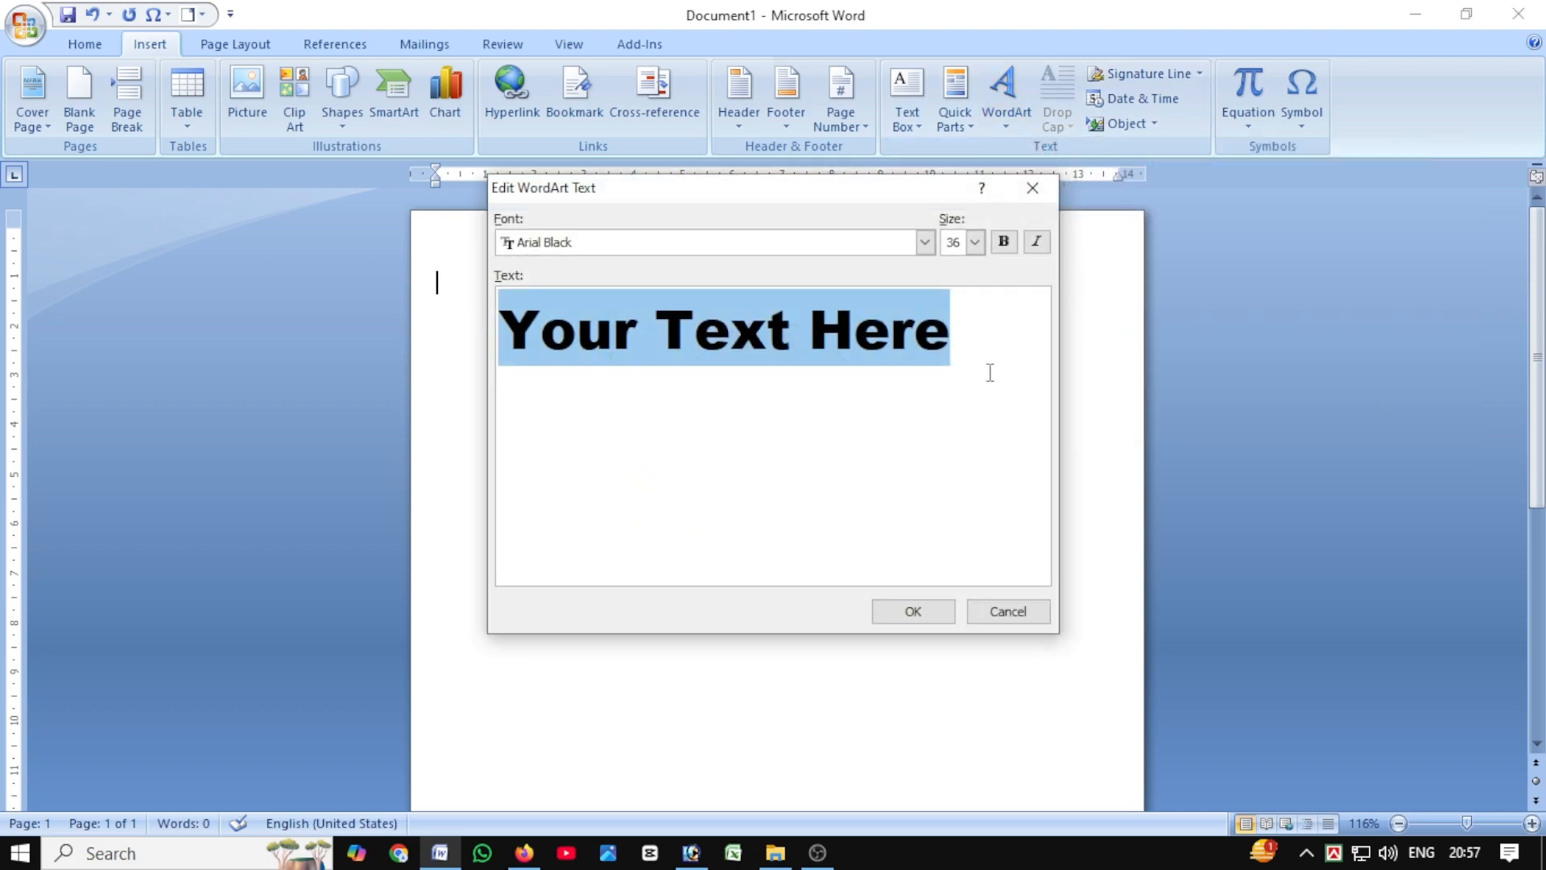
pyautogui.write('AC')
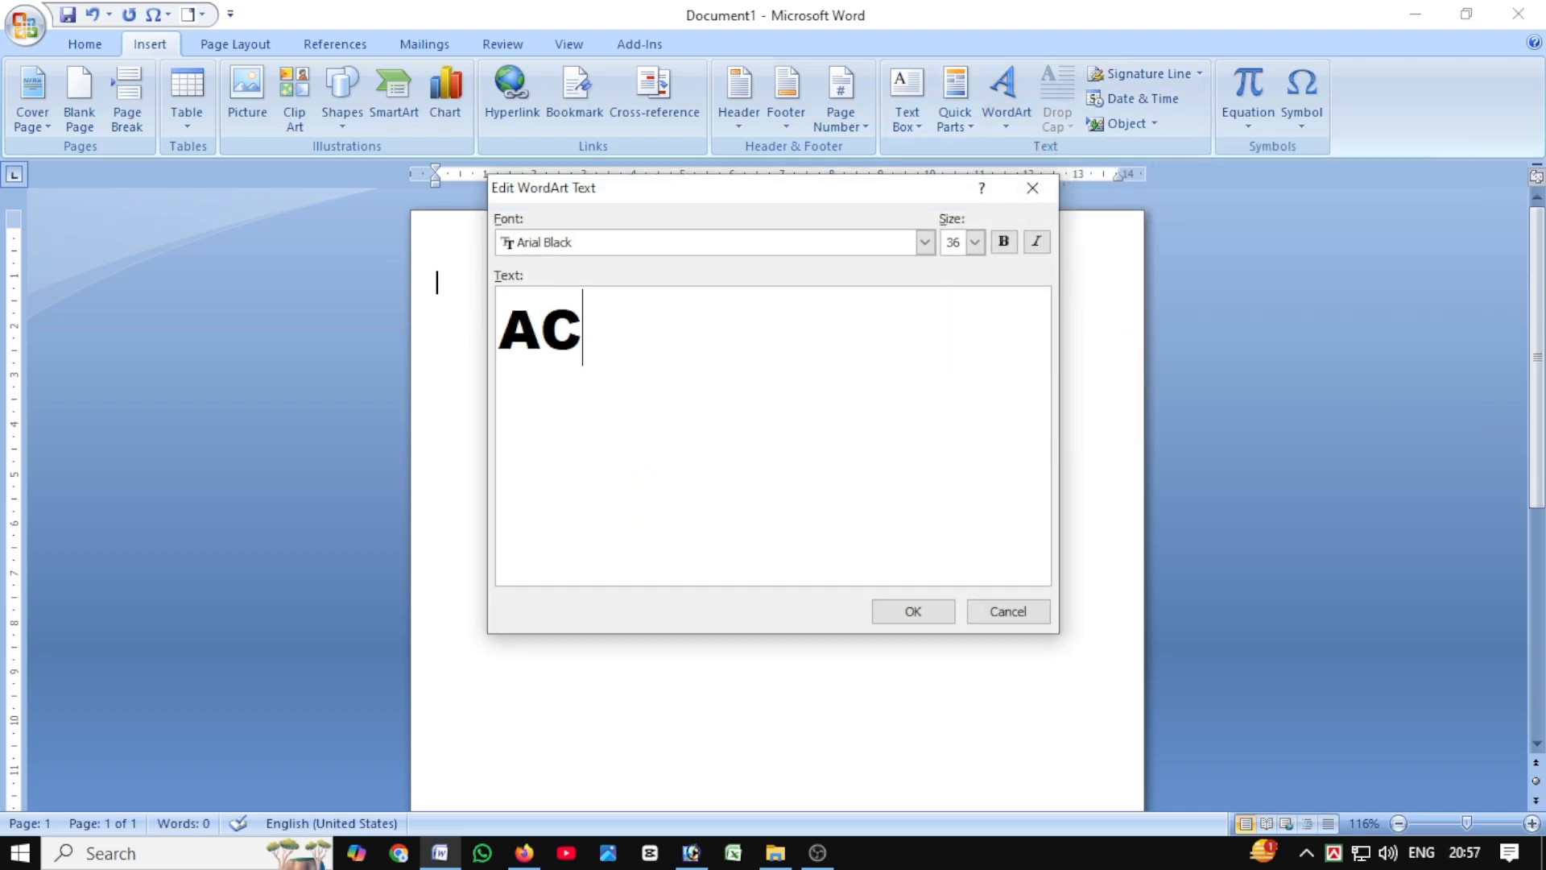
pyautogui.write('A')
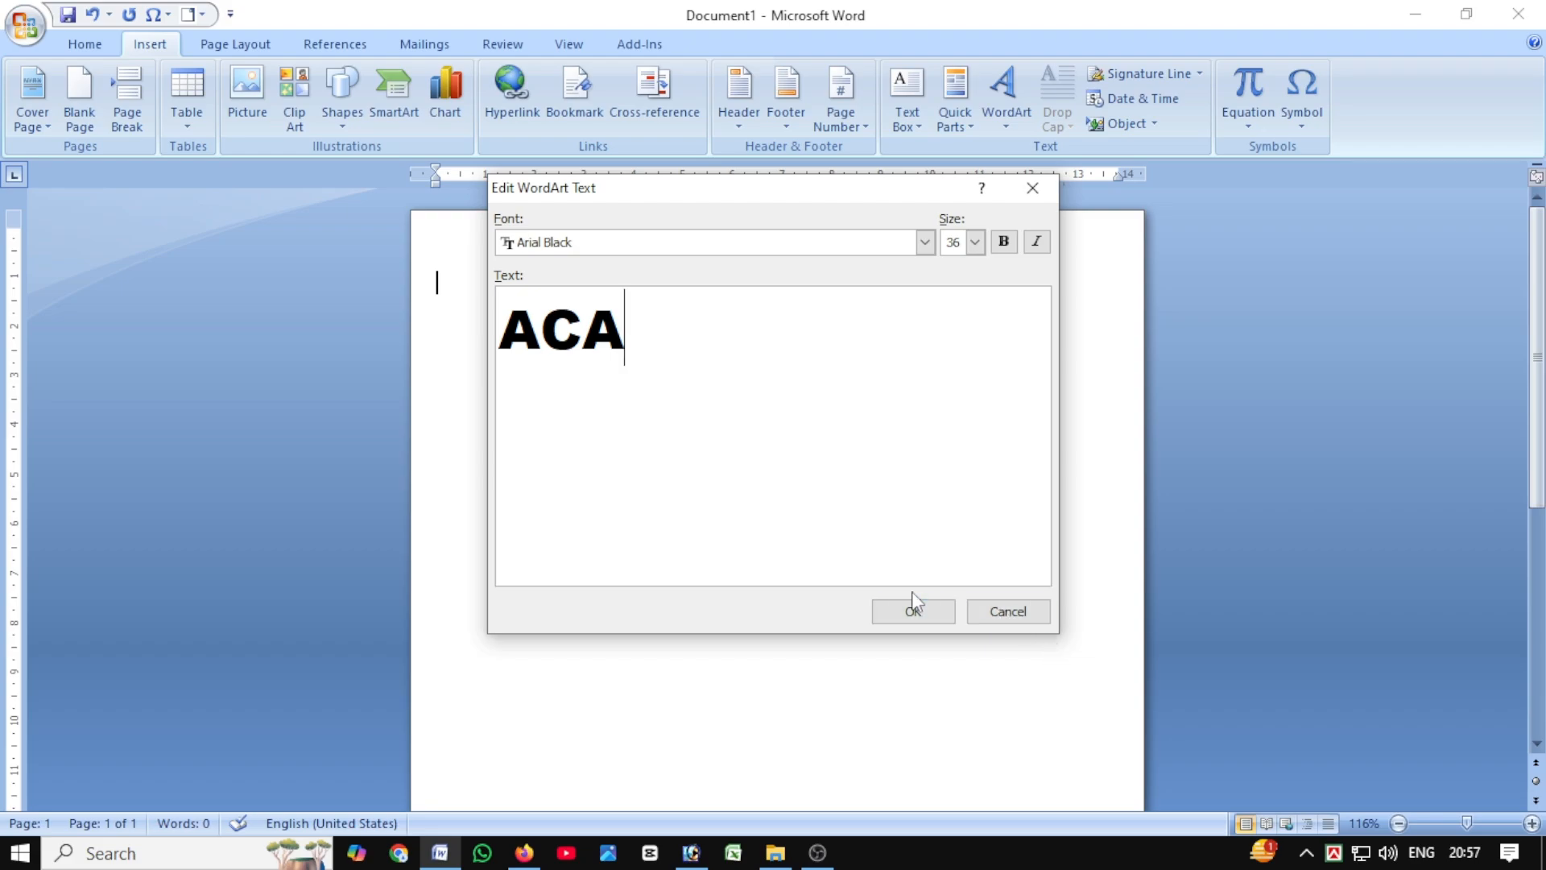
pyautogui.click(915, 614)
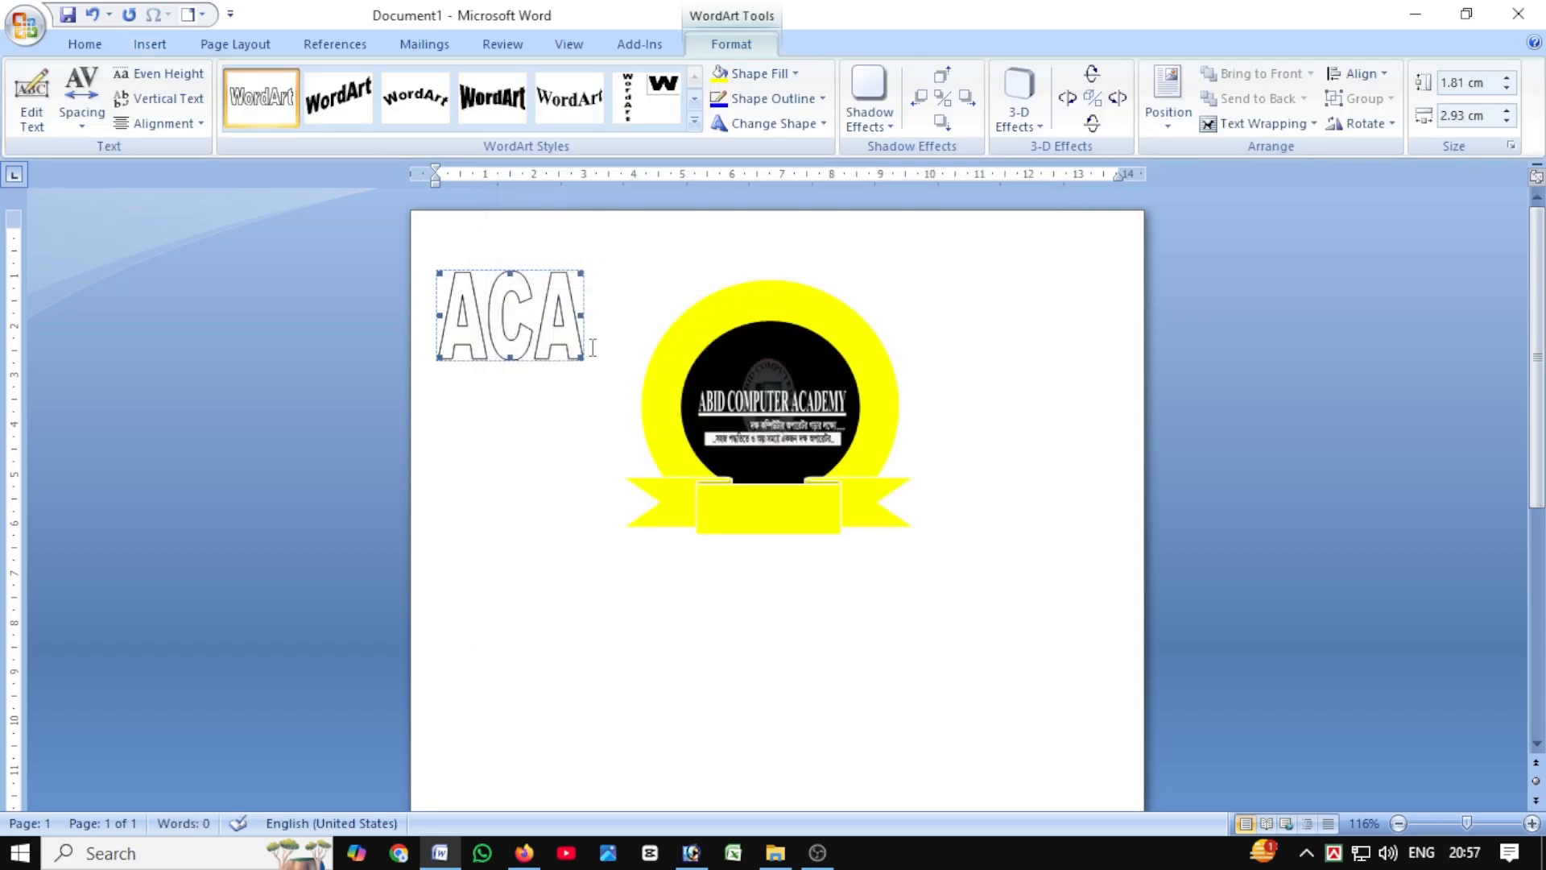
pyautogui.click(1256, 123)
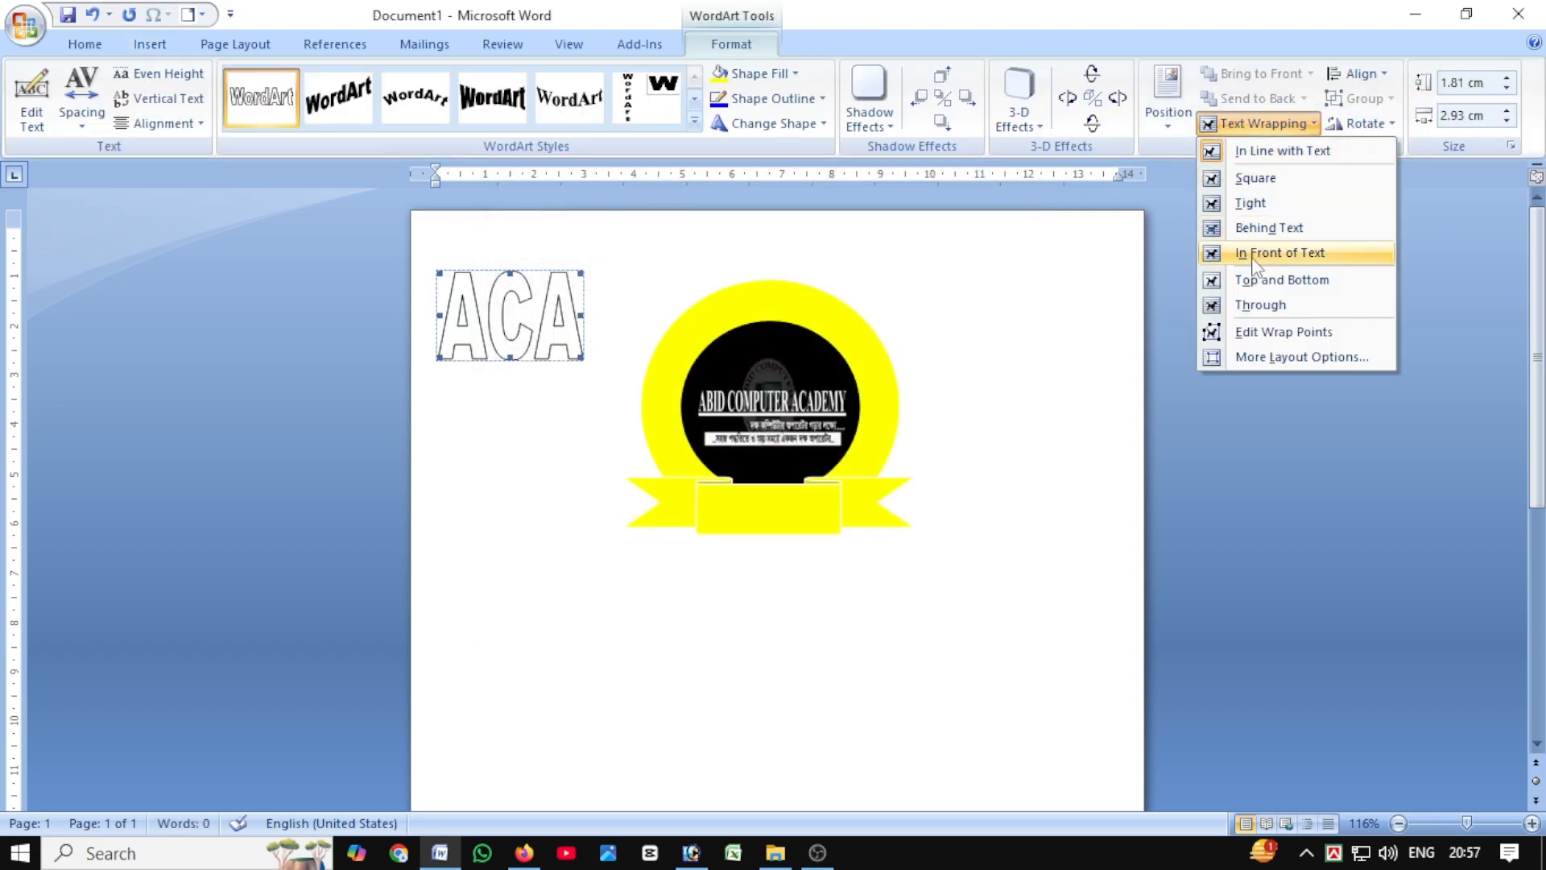
pyautogui.click(1272, 252)
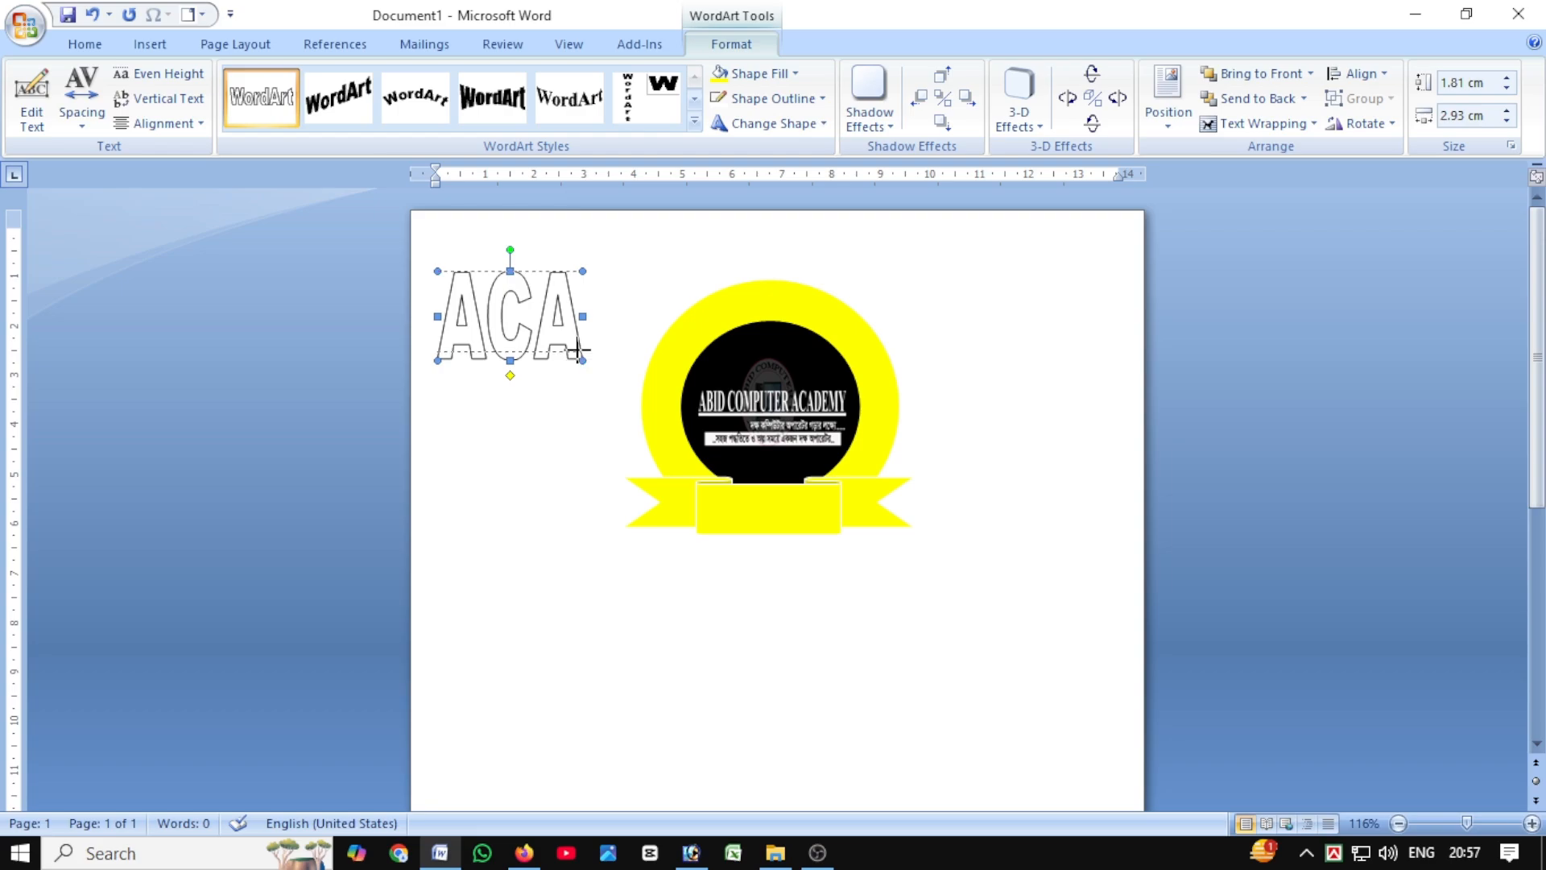
# Shrink the ACA WordArt to about 0.71 cm high by 2.14 cm wide and centre it on the ribbon banner's middle panel
pyautogui.moveTo(563, 315); pyautogui.dragTo(564, 321)
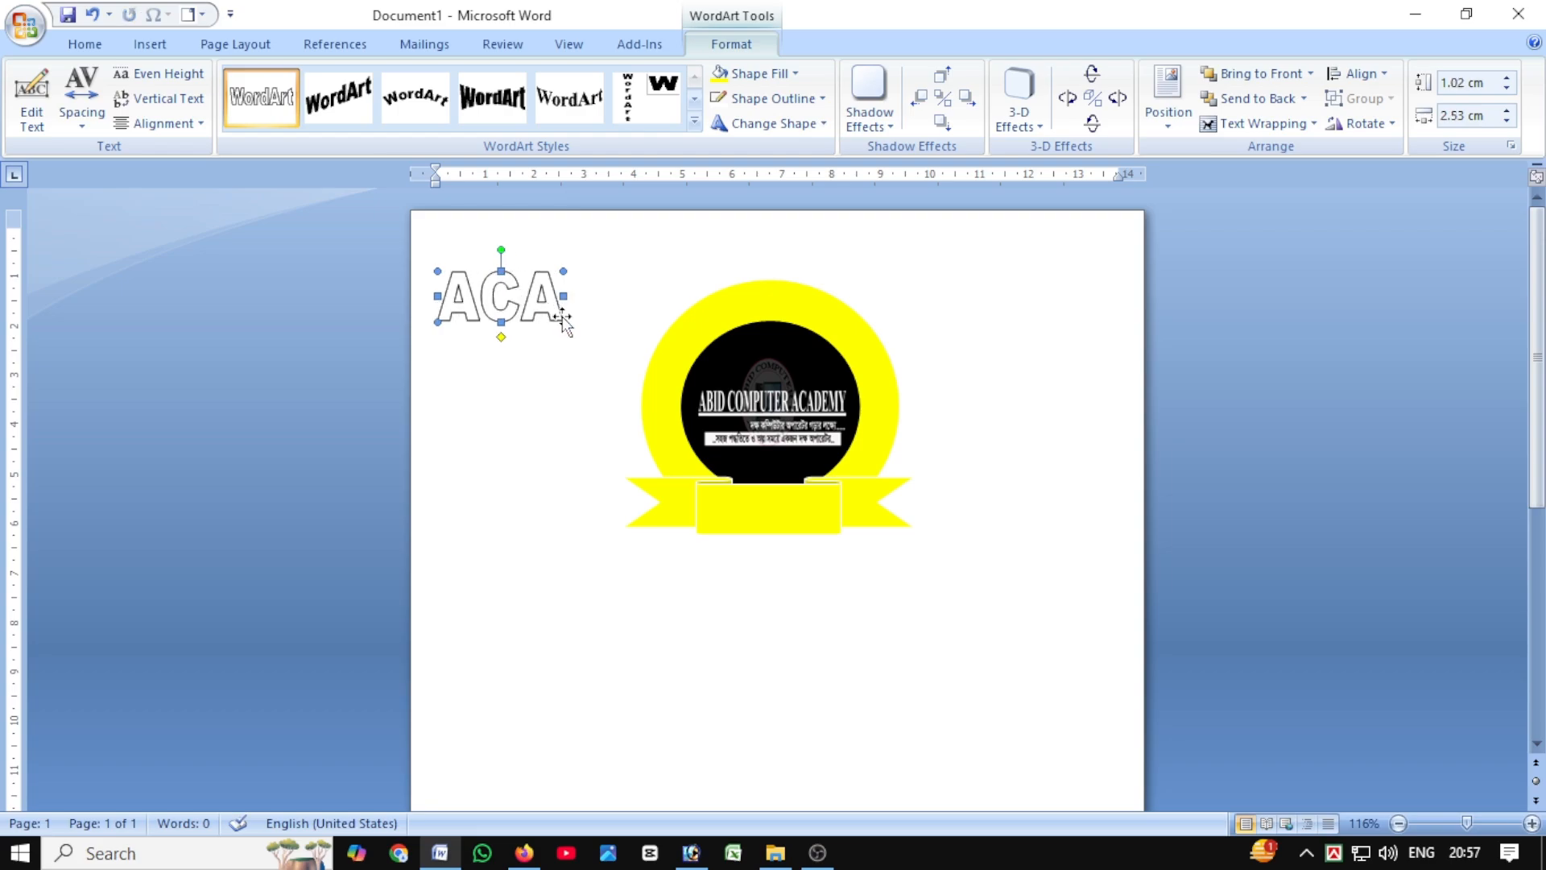
pyautogui.moveTo(544, 307); pyautogui.dragTo(545, 306)
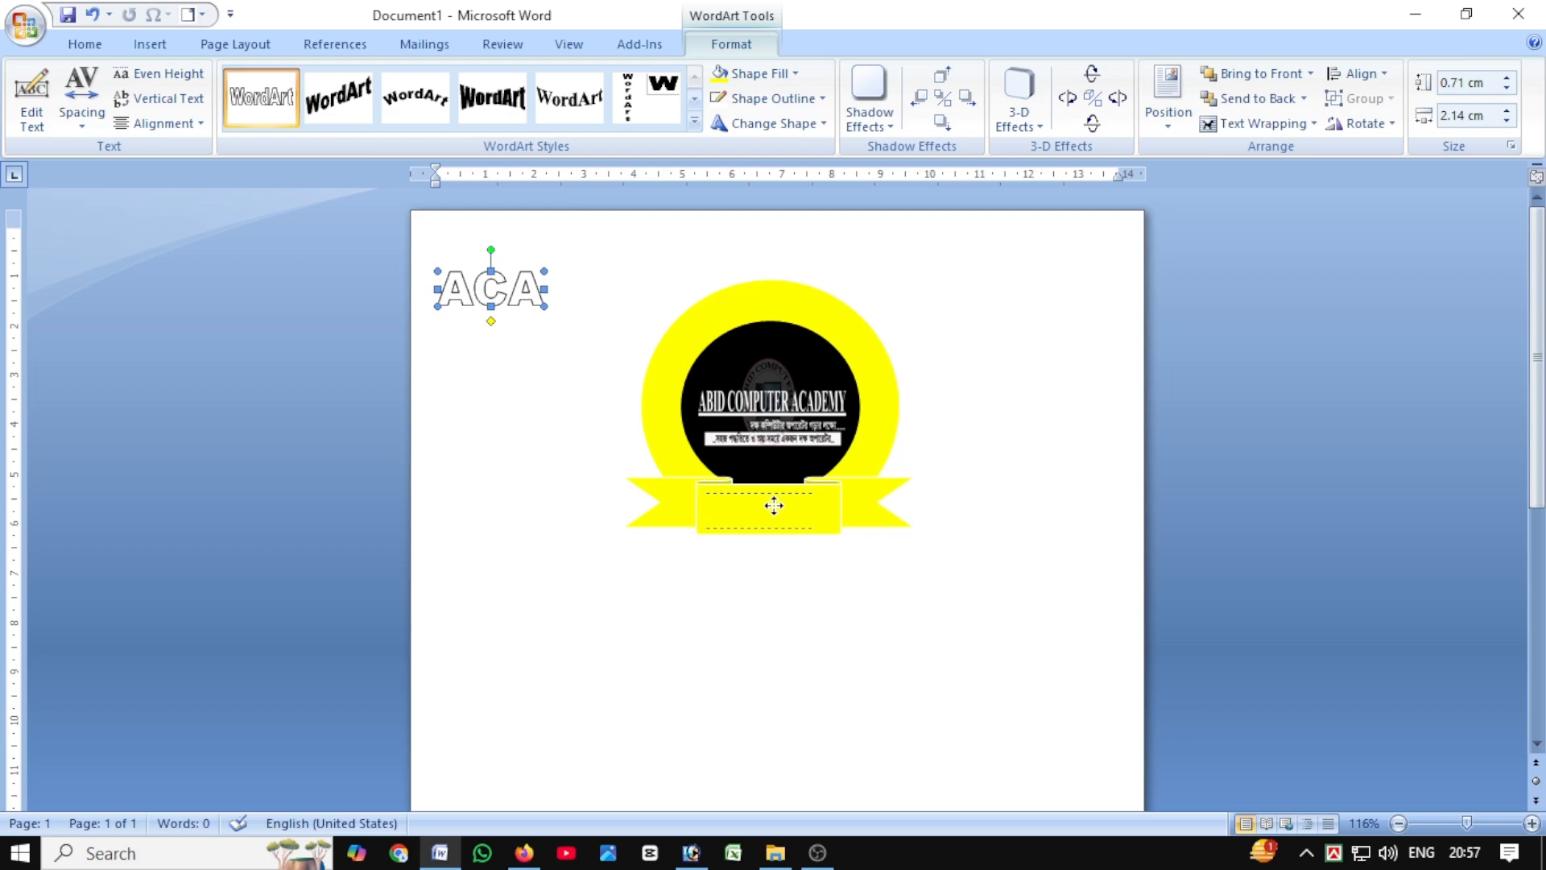
pyautogui.moveTo(780, 504); pyautogui.dragTo(784, 517)
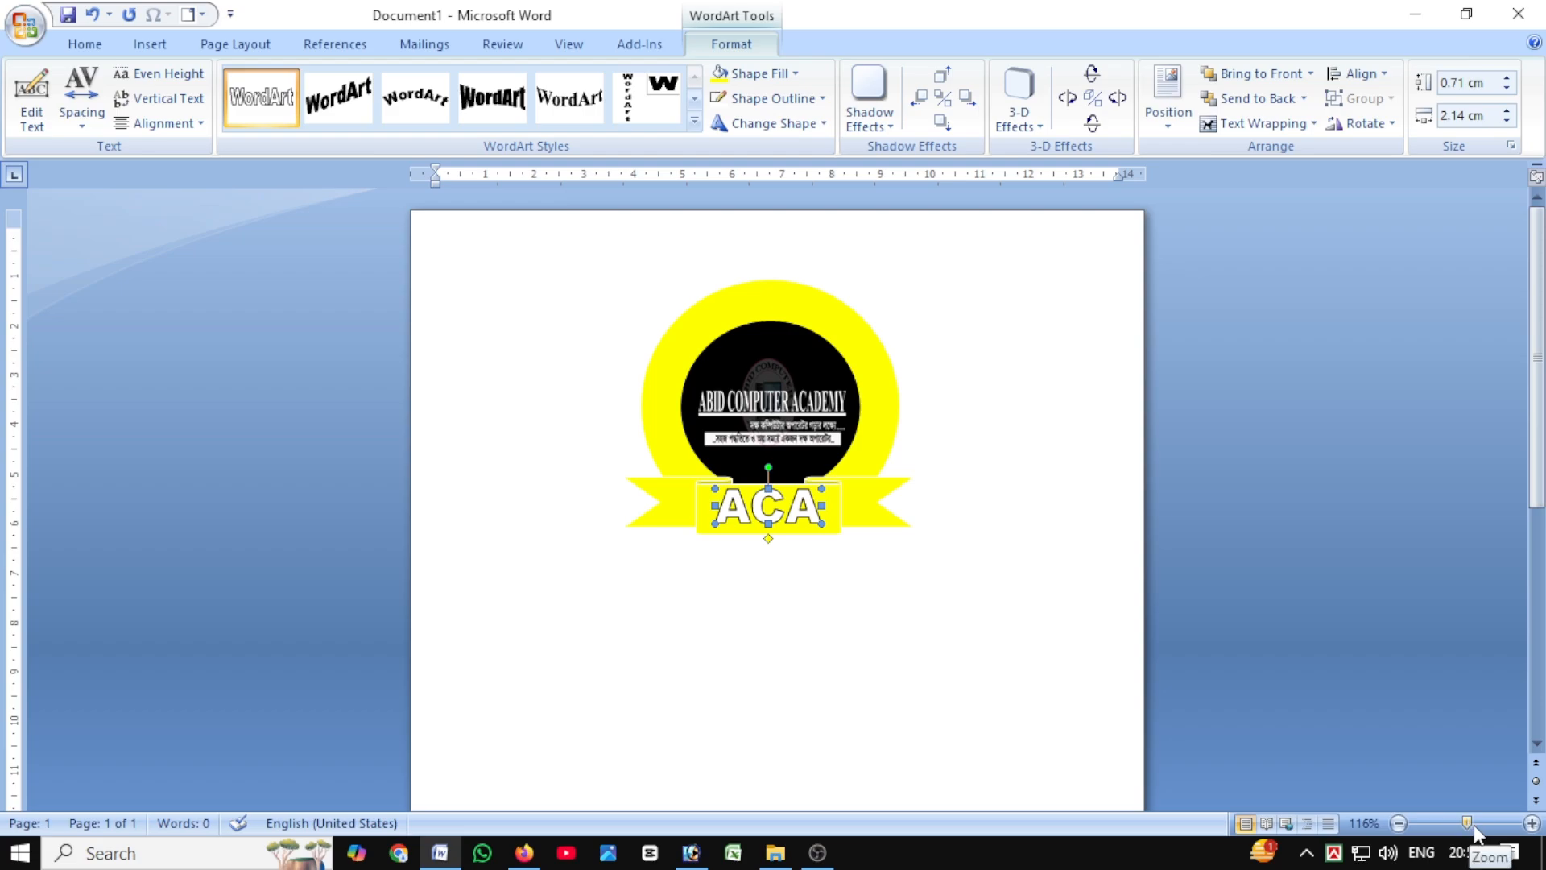
# Fill the ACA WordArt with standard green and deselect it
pyautogui.moveTo(1468, 830); pyautogui.dragTo(1474, 833)
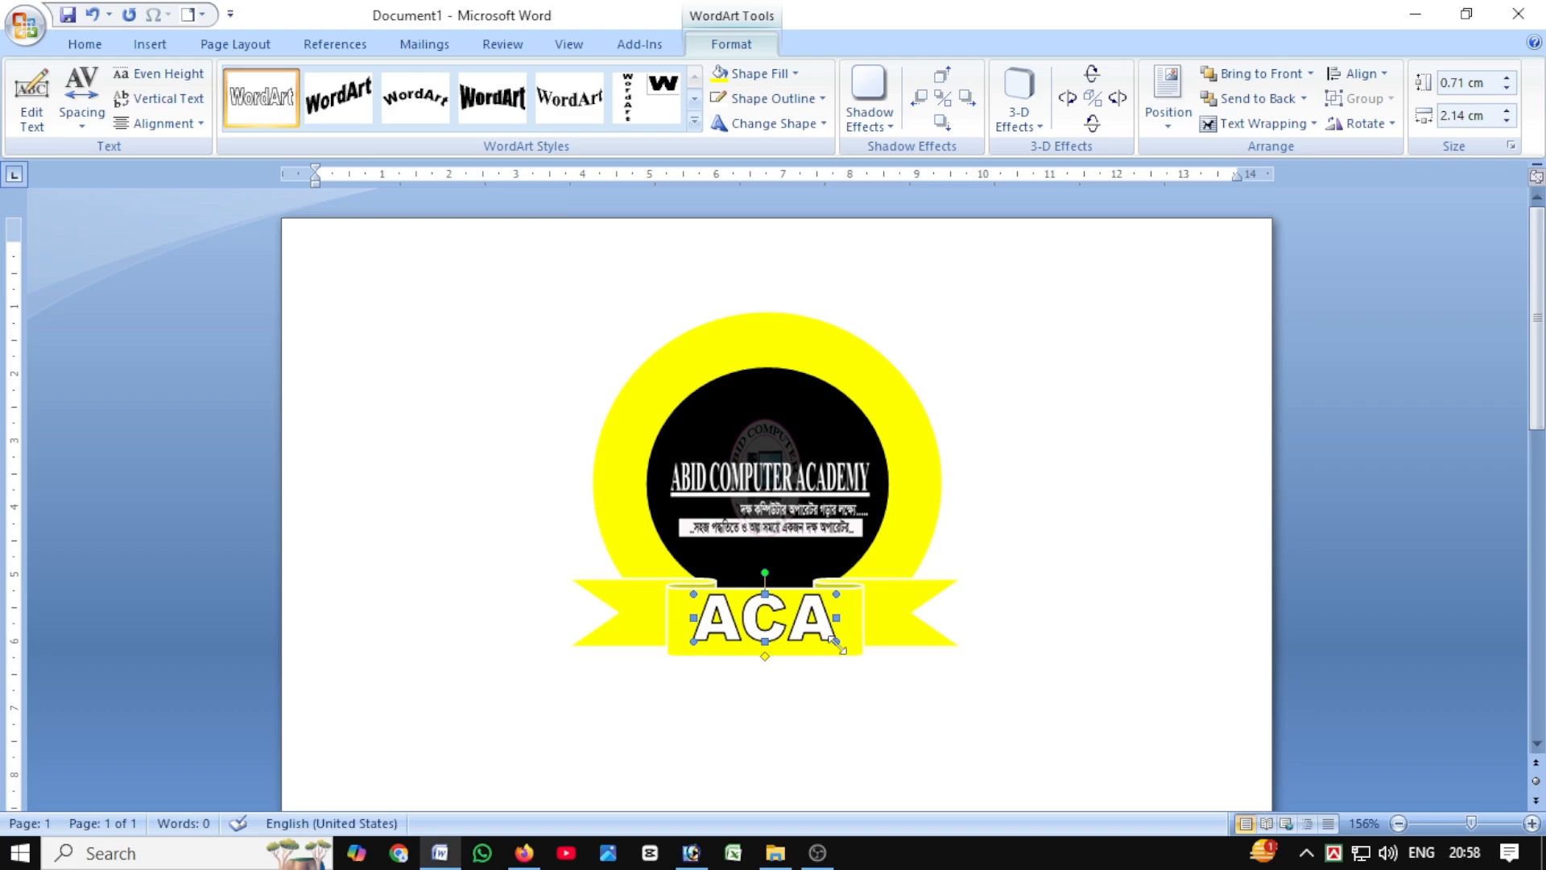
pyautogui.click(753, 74)
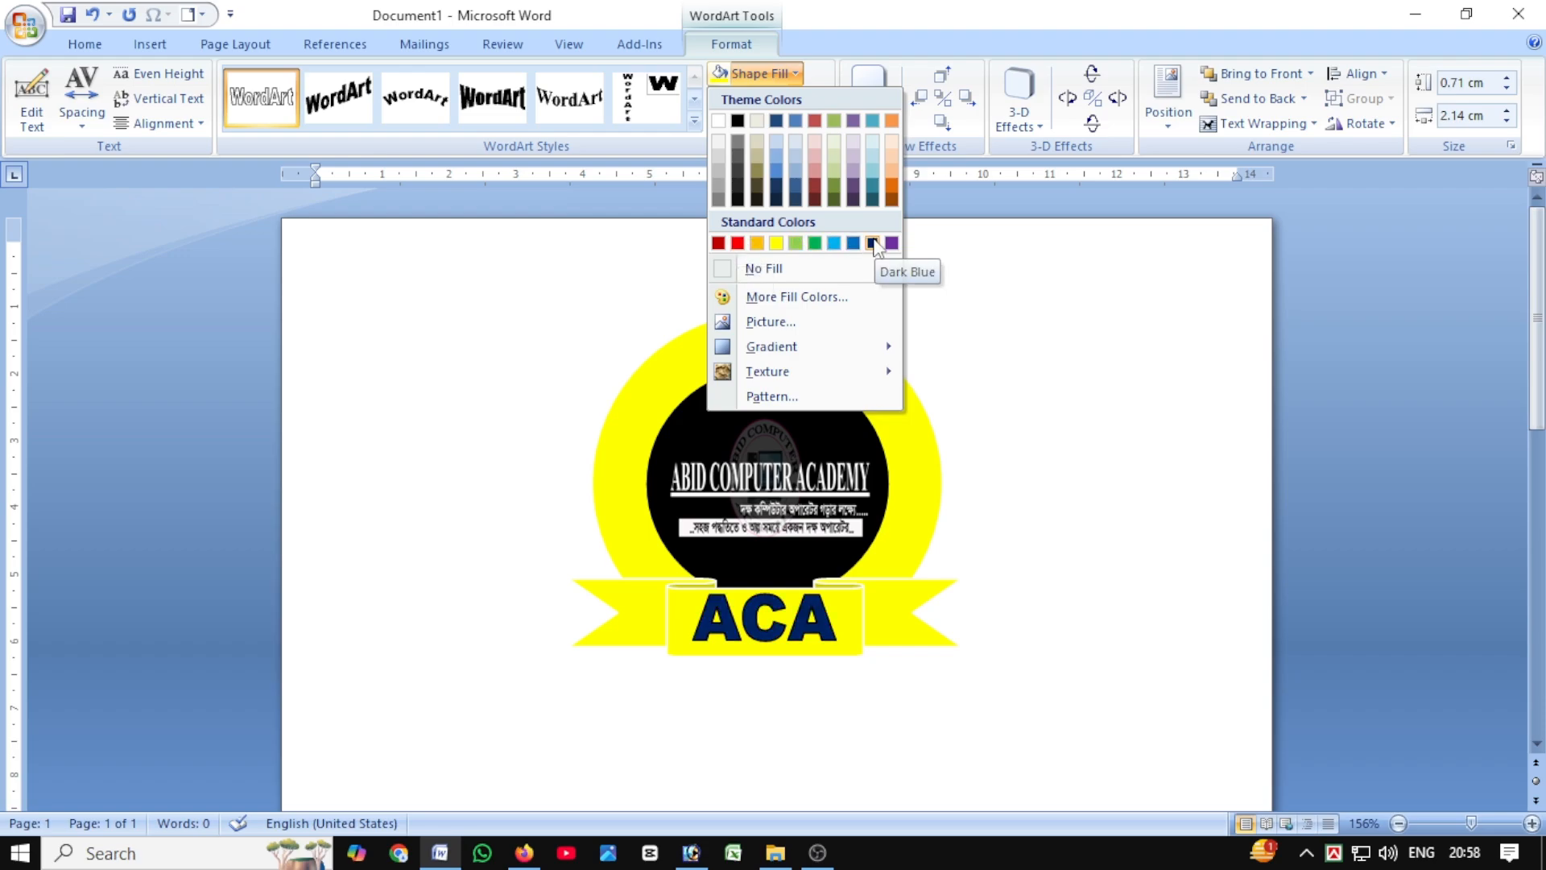
pyautogui.click(815, 243)
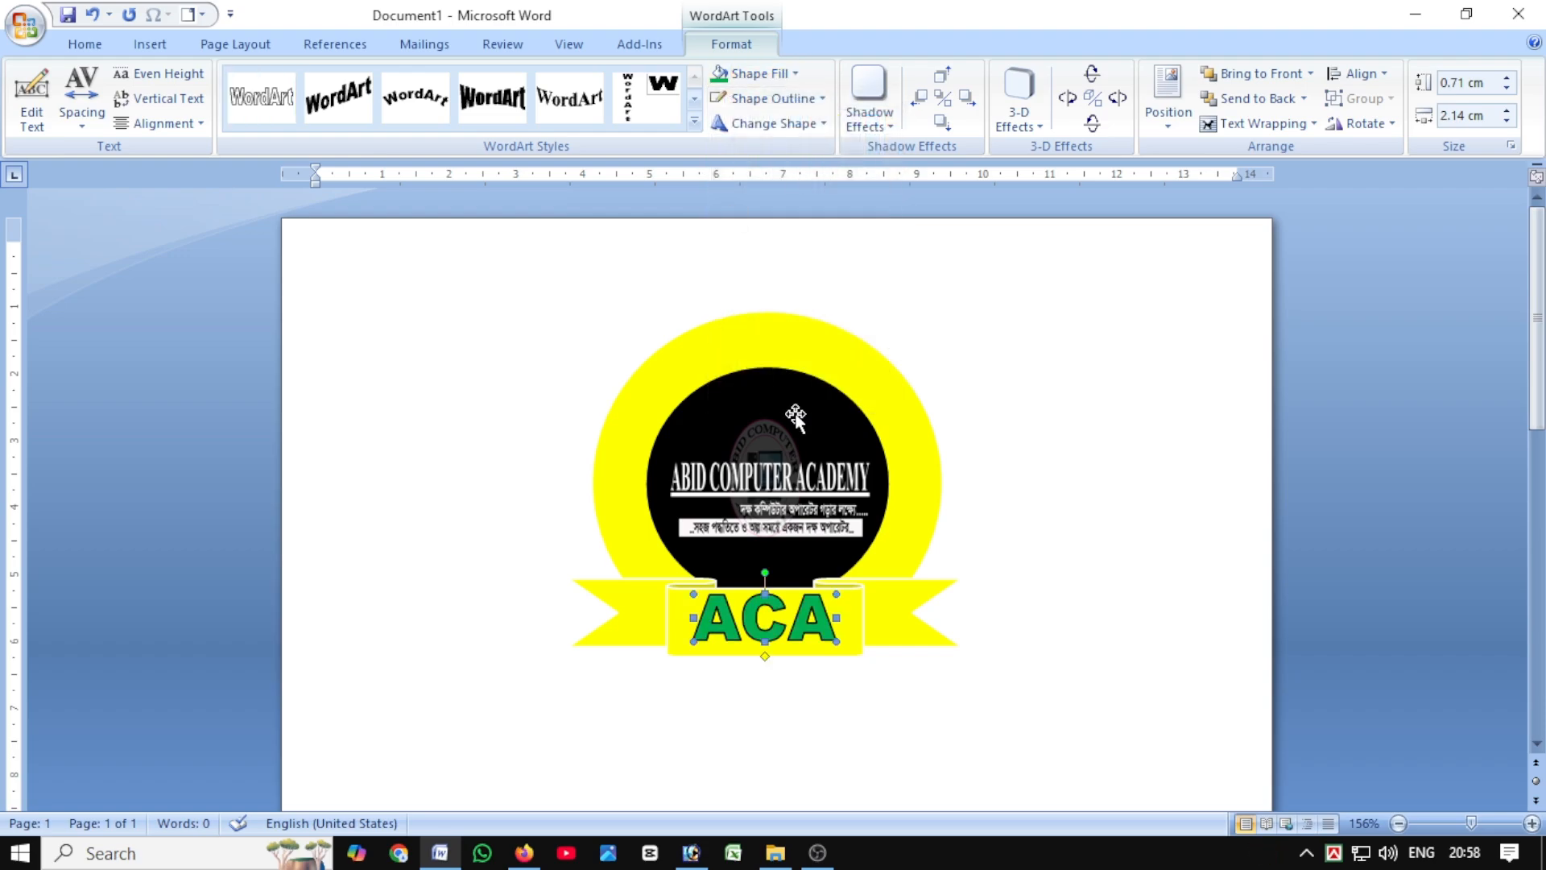
pyautogui.click(1011, 389)
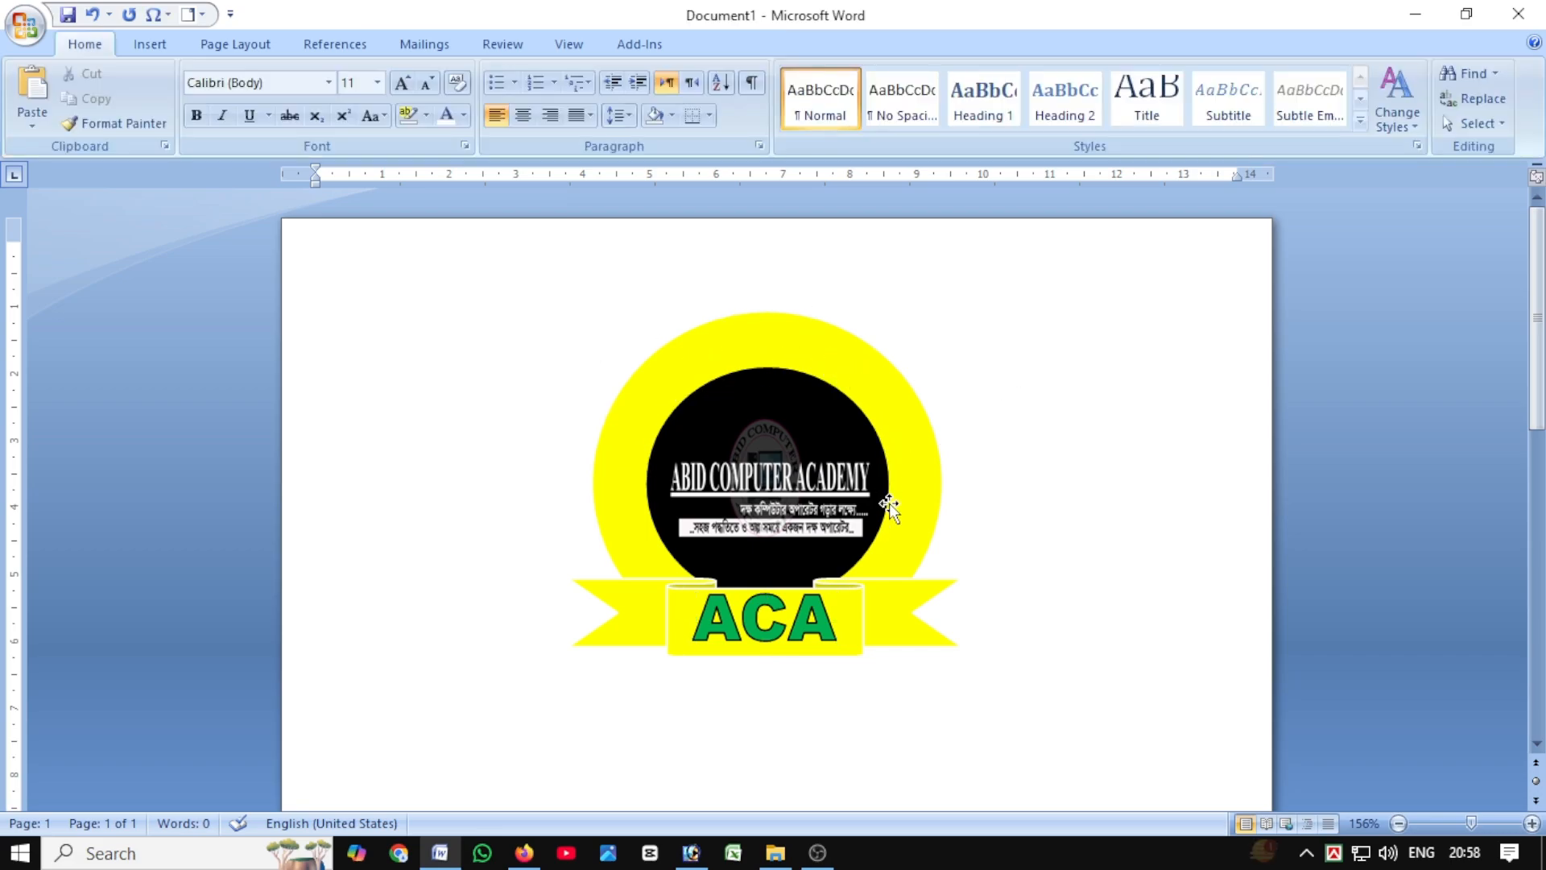
# Insert WordArt reading Abid Computer Academy in the arched black third style, keeping Arial Black at size 36
pyautogui.click(147, 41)
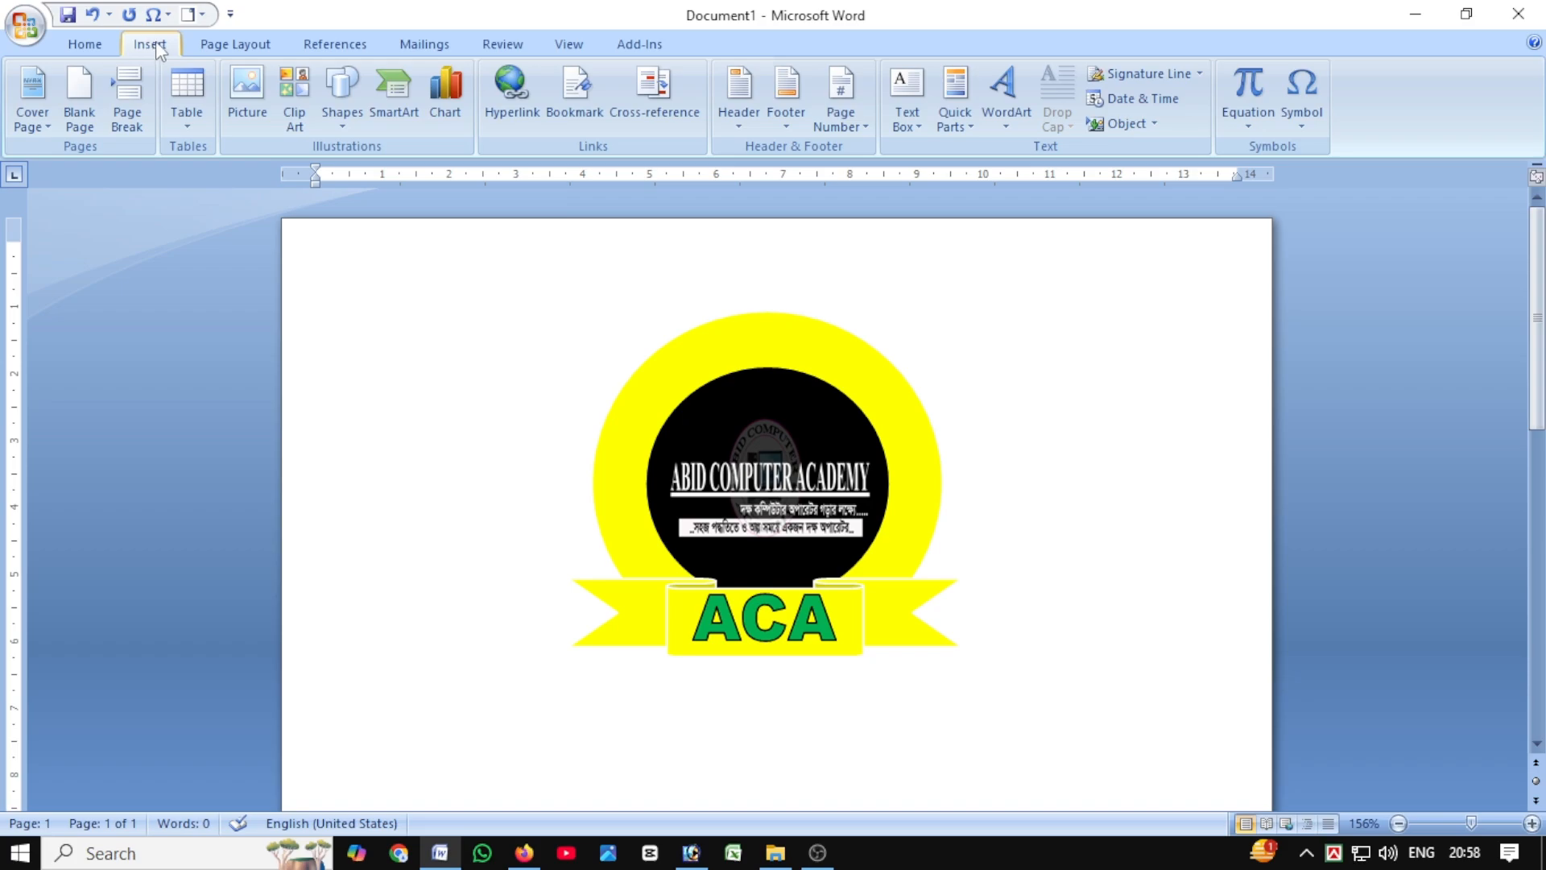
pyautogui.click(1013, 120)
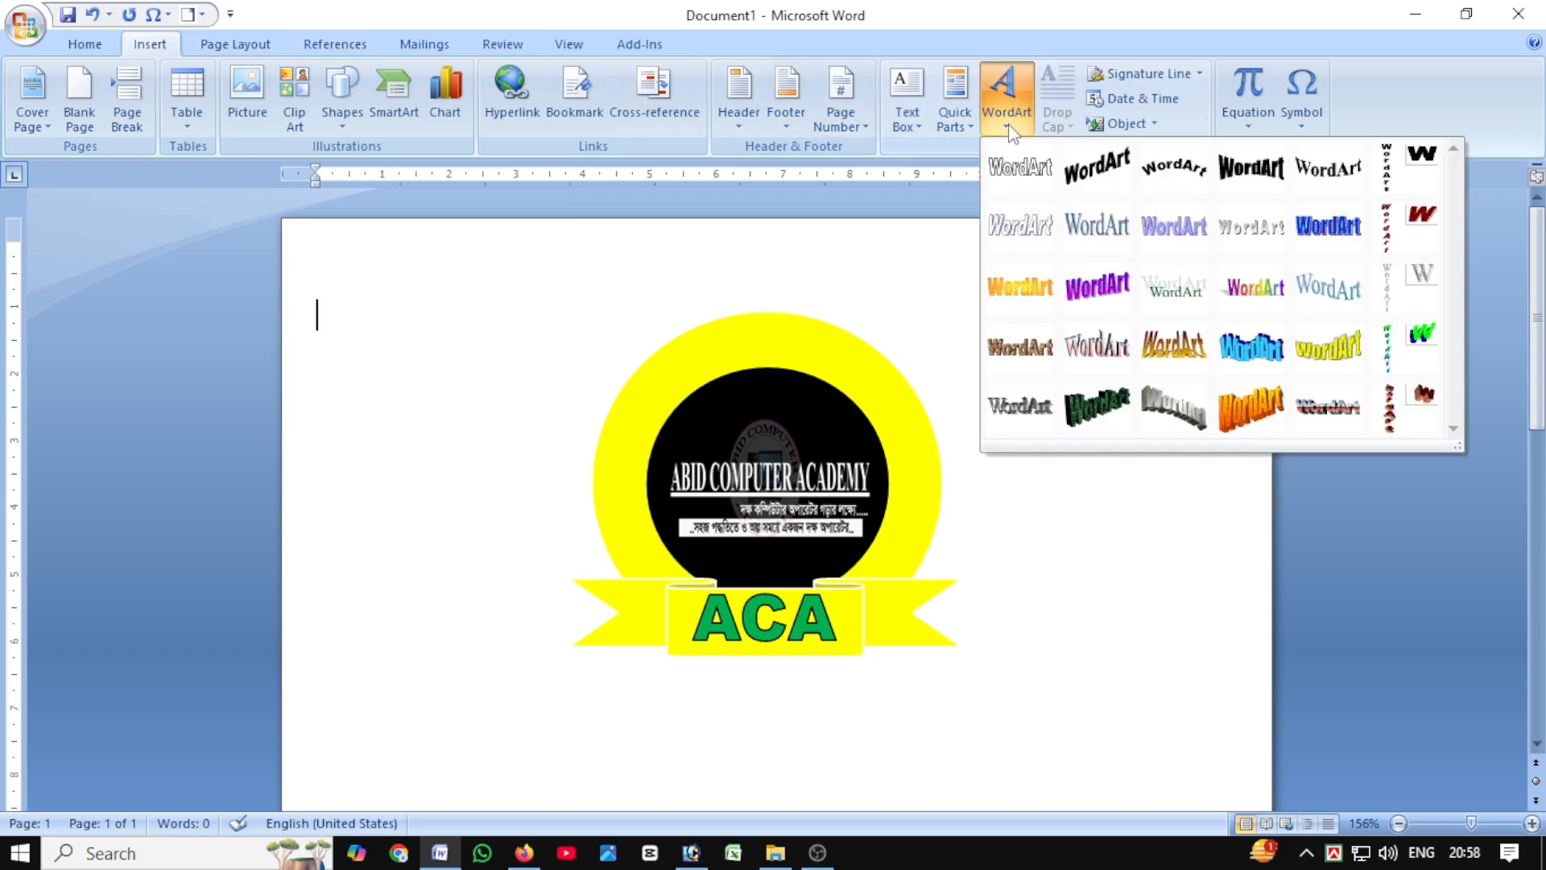
pyautogui.click(1164, 179)
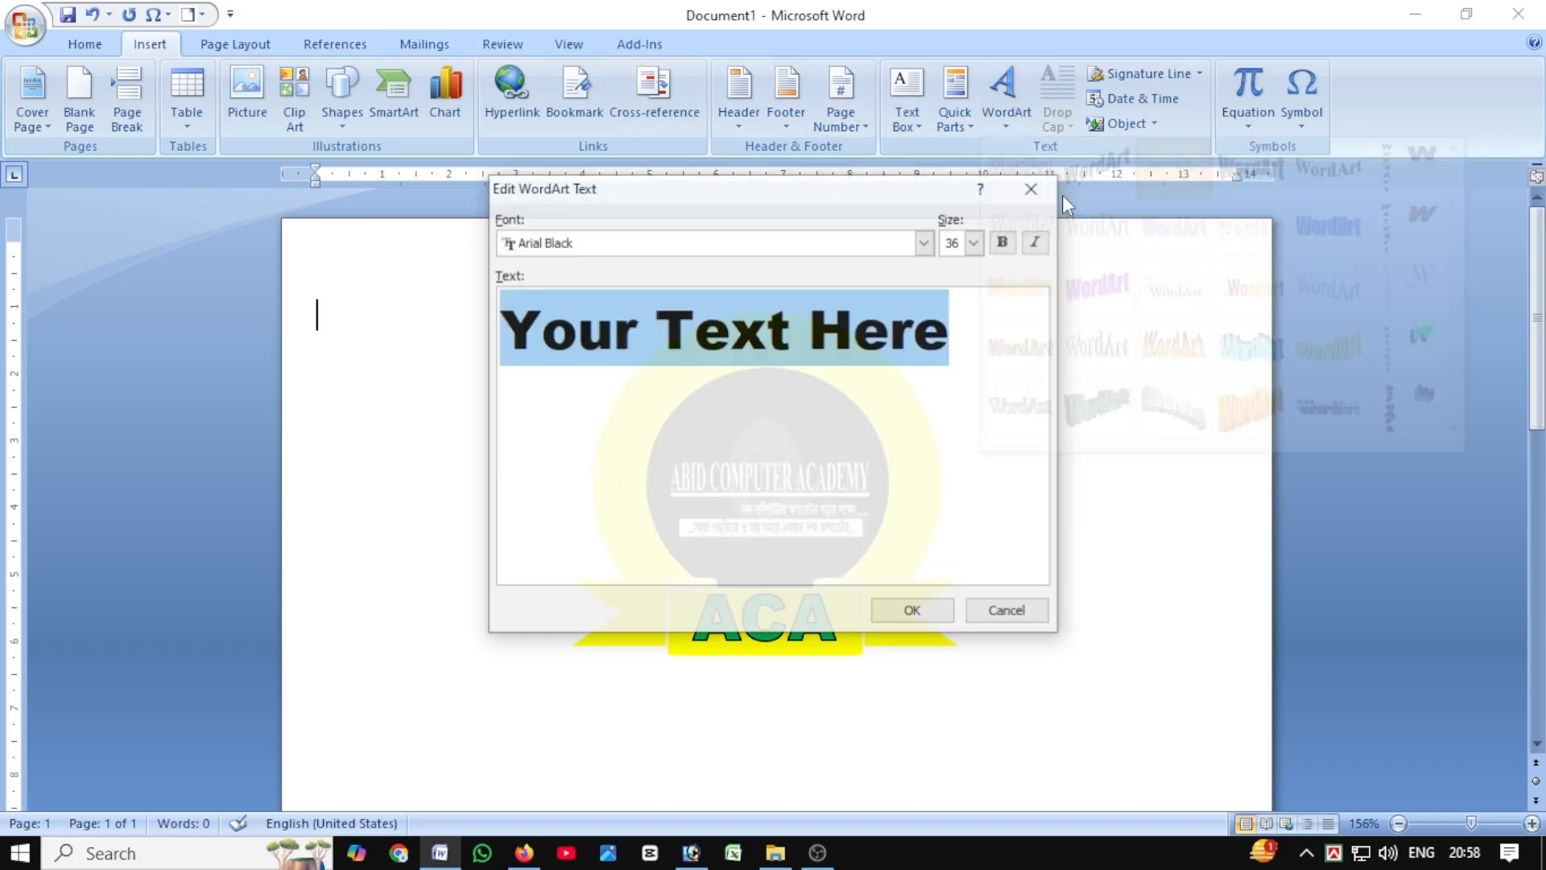
pyautogui.write('A')
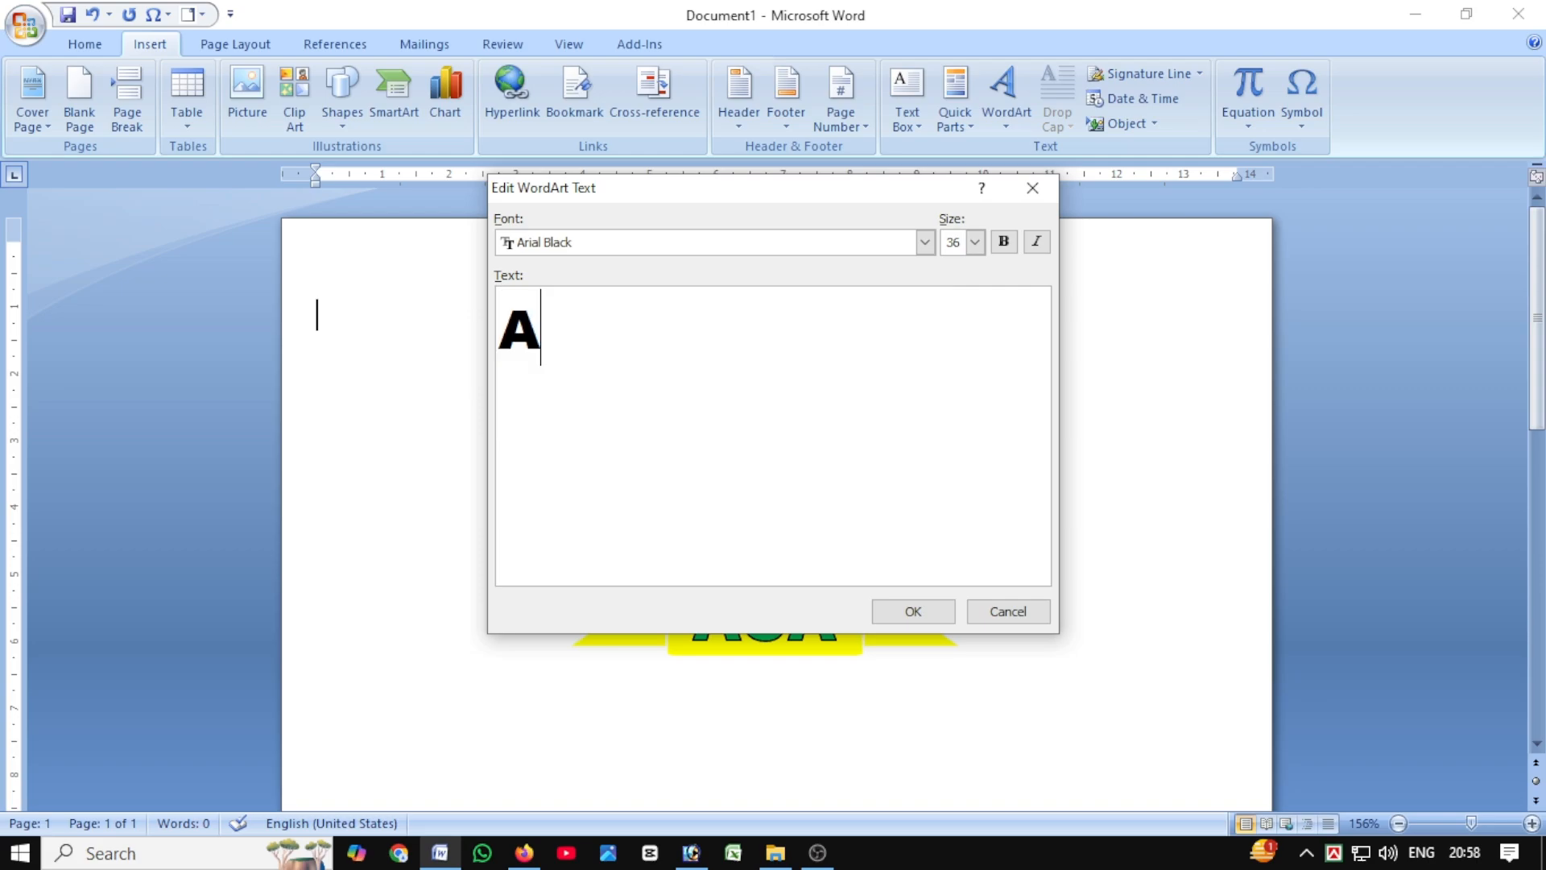
pyautogui.write('bid')
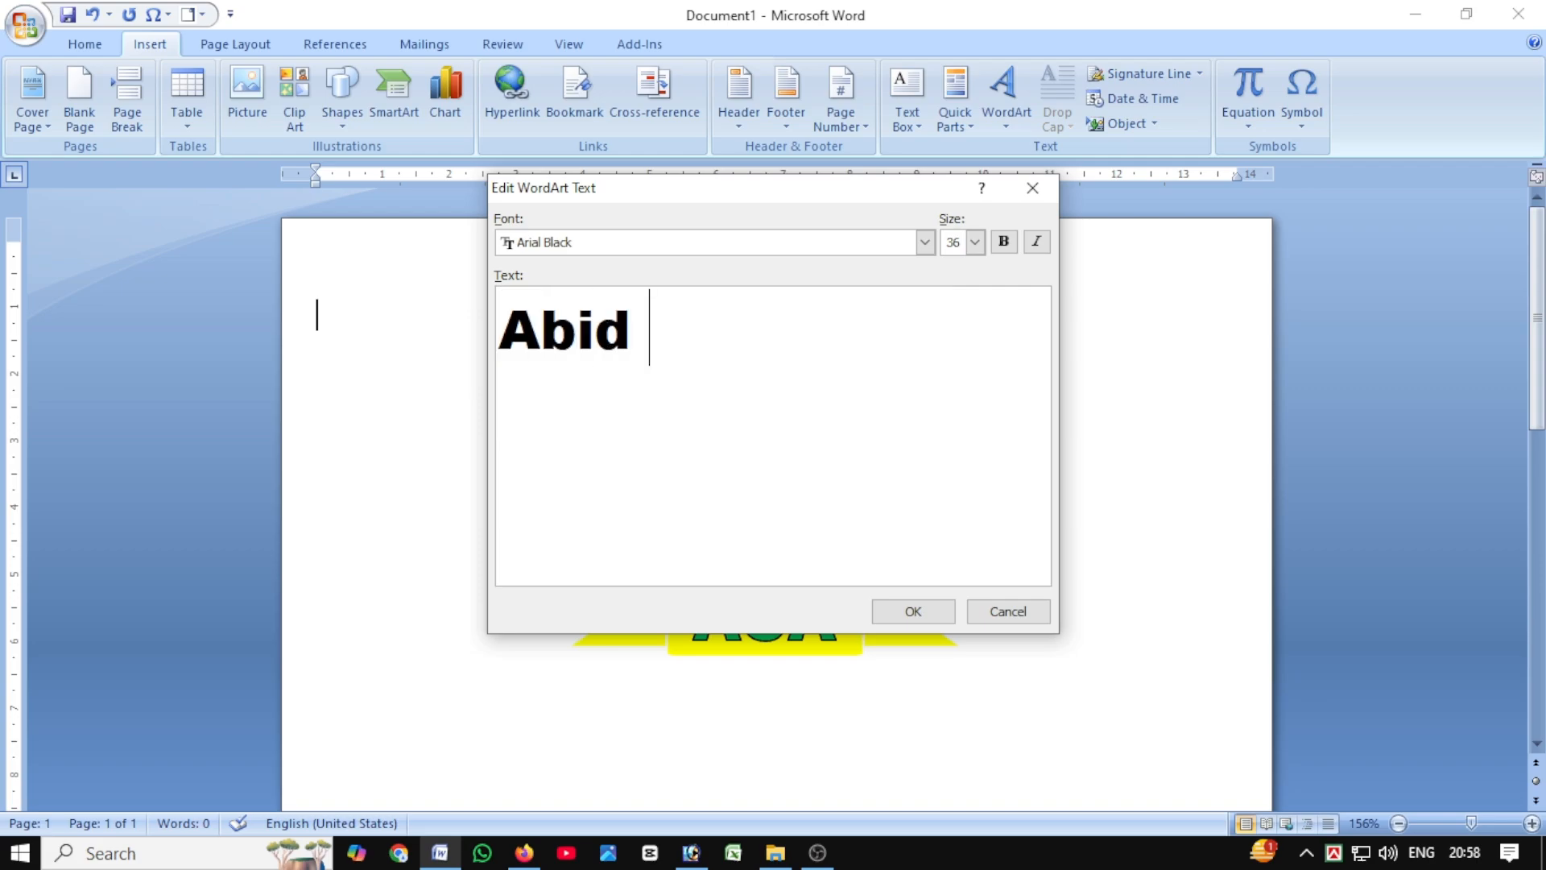
pyautogui.write(' Compu')
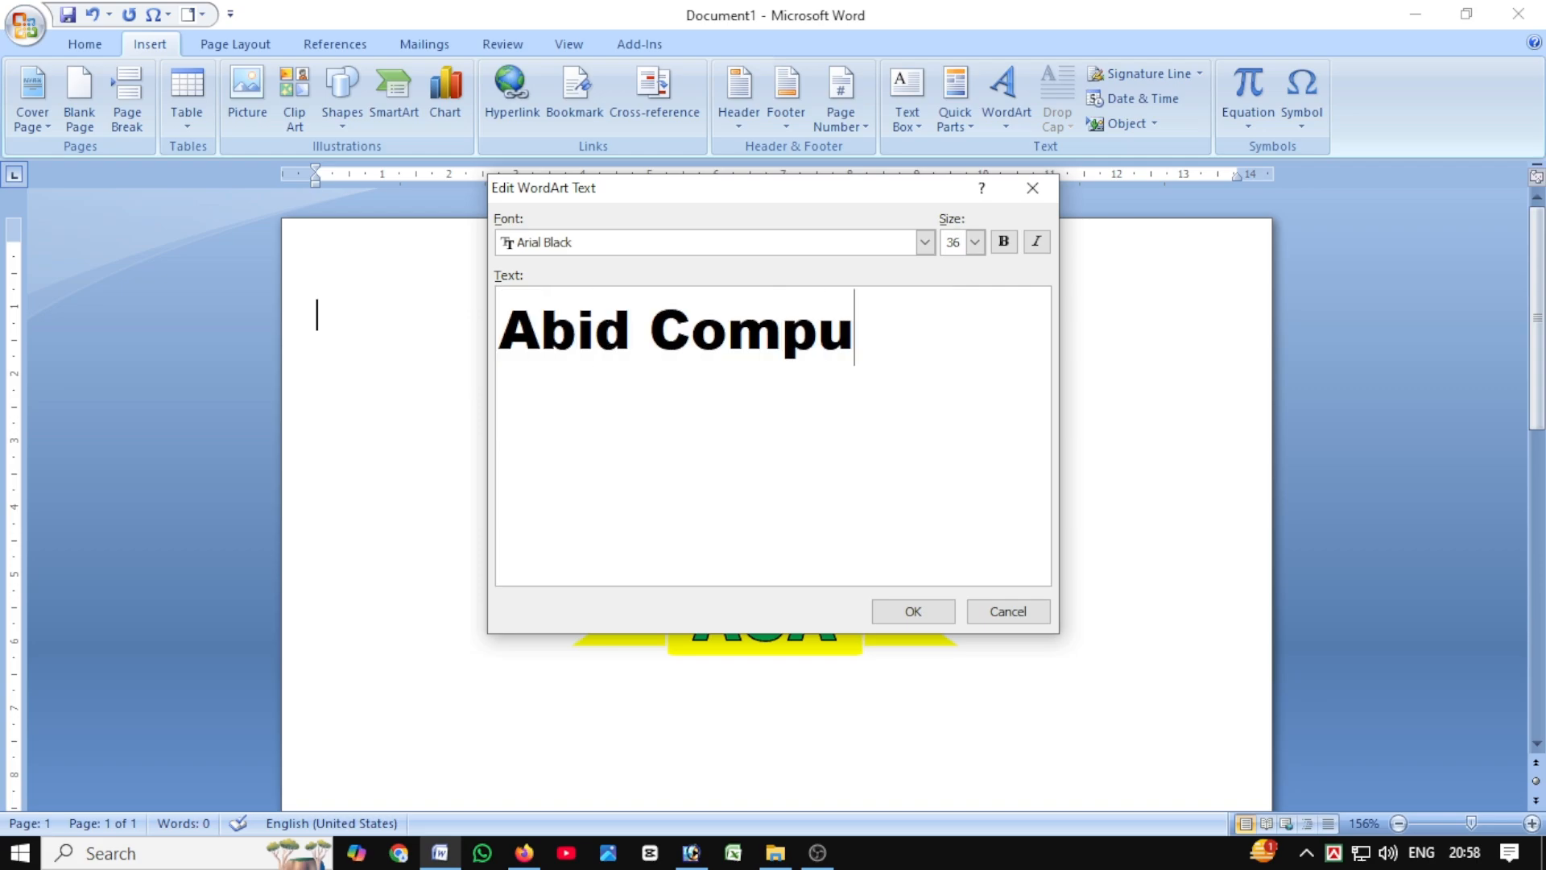
pyautogui.write('ter Academy')
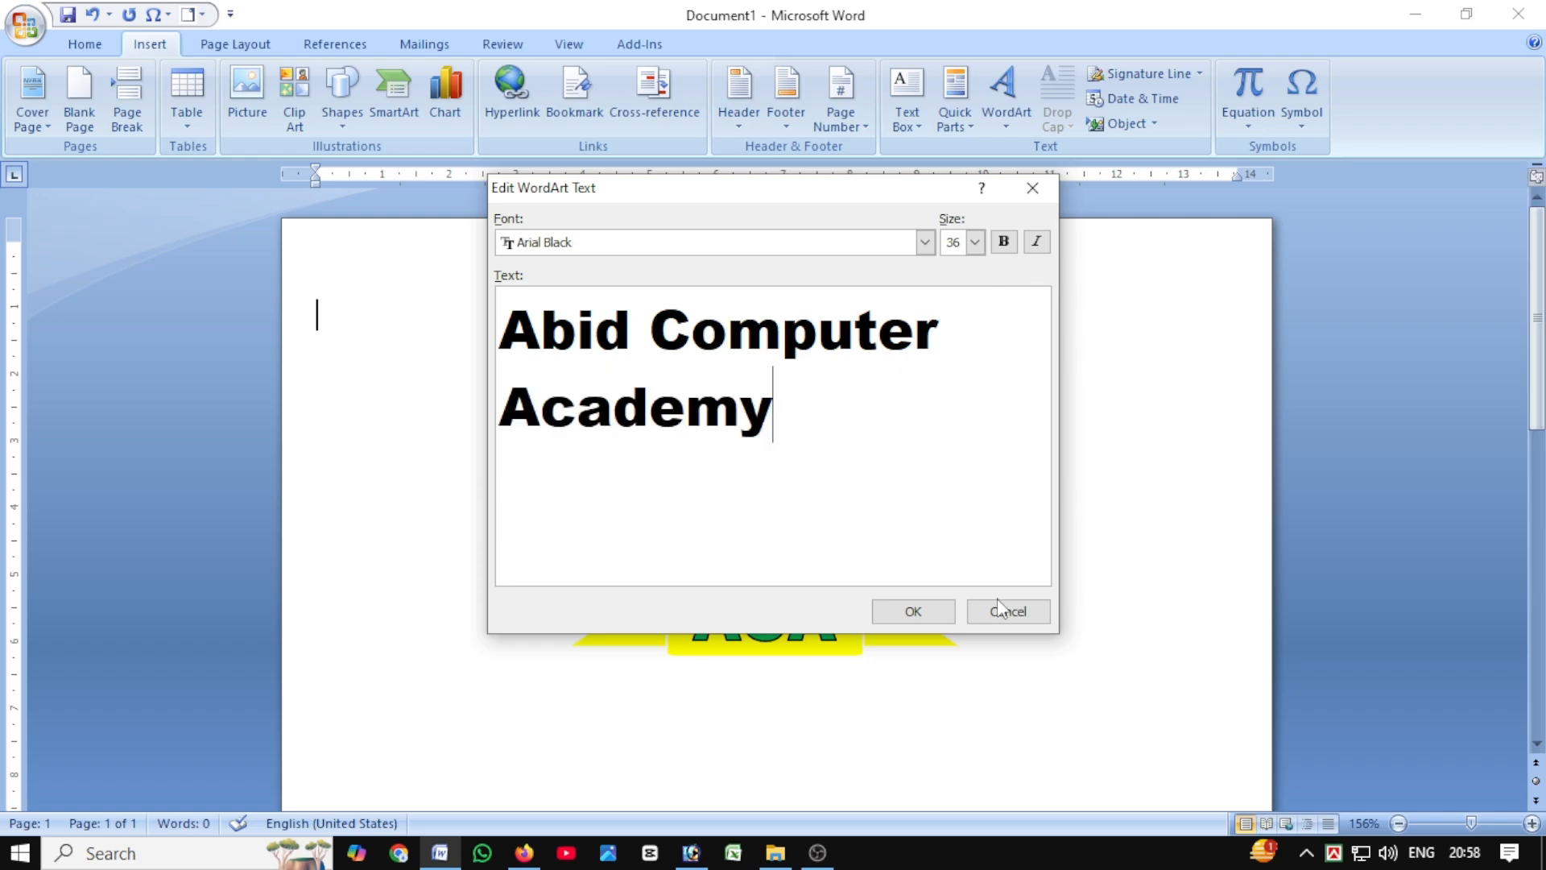
pyautogui.click(913, 612)
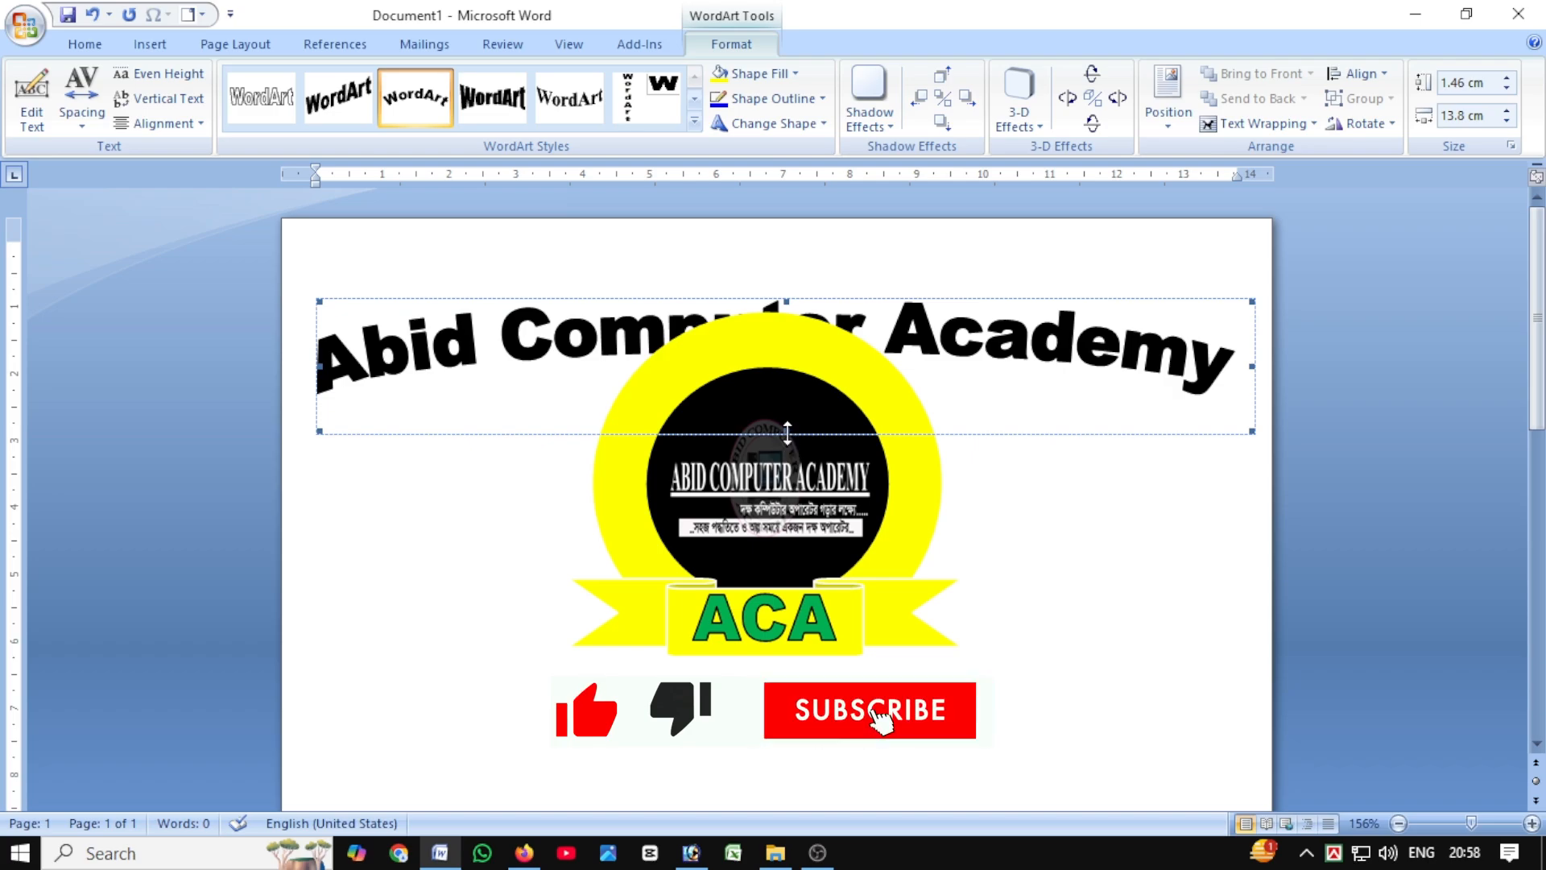
# Increase the Abid Computer Academy WordArt's height to about 4.44 cm and set its text wrapping to In Front of Text
pyautogui.moveTo(787, 433); pyautogui.dragTo(793, 633)
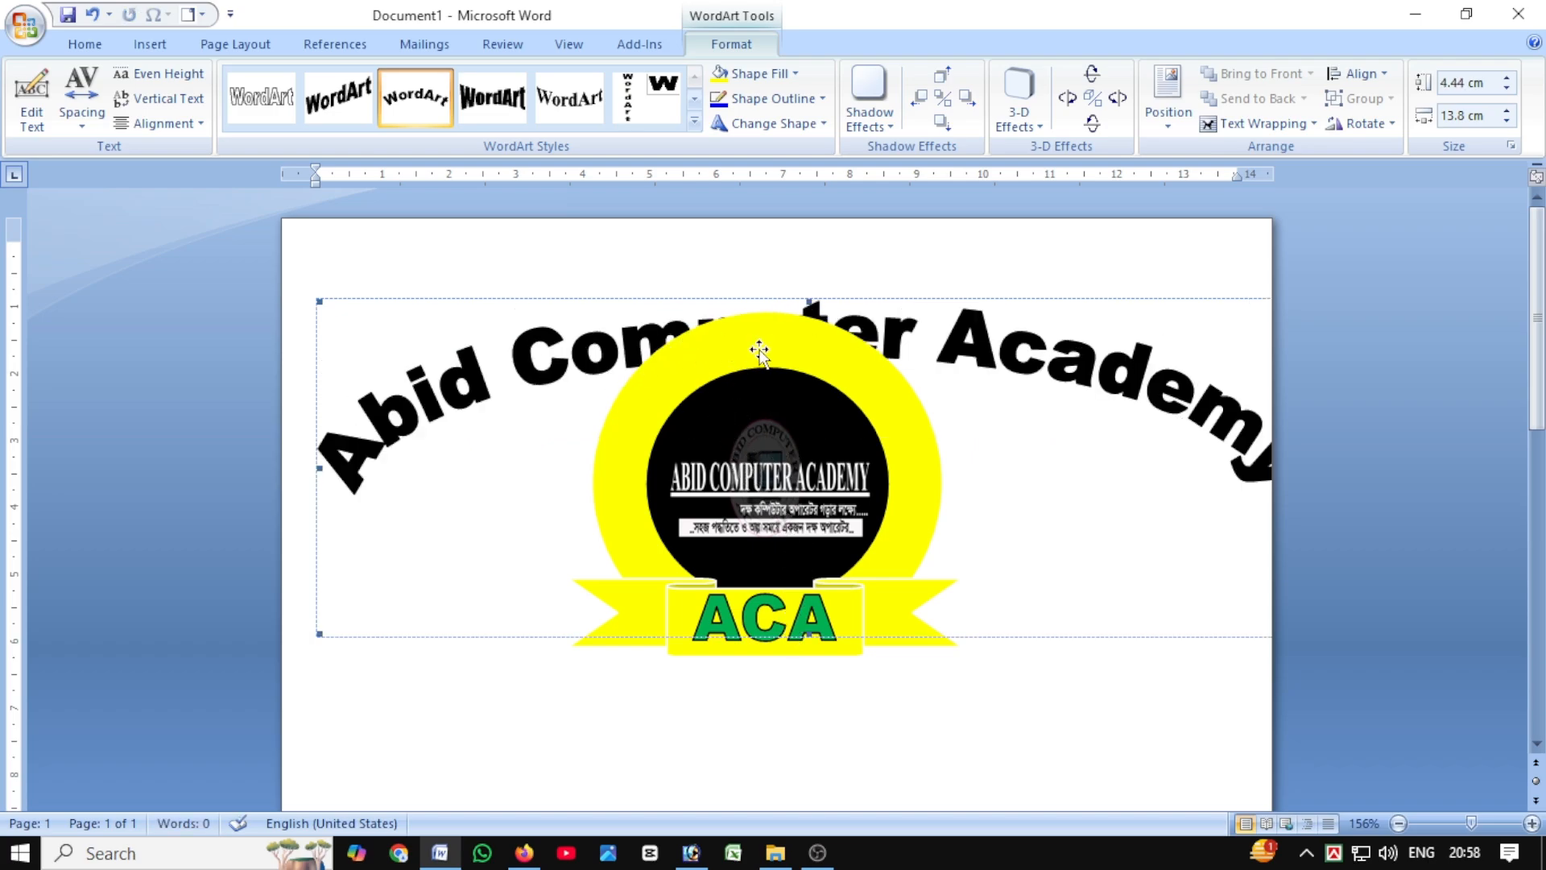
pyautogui.click(1259, 125)
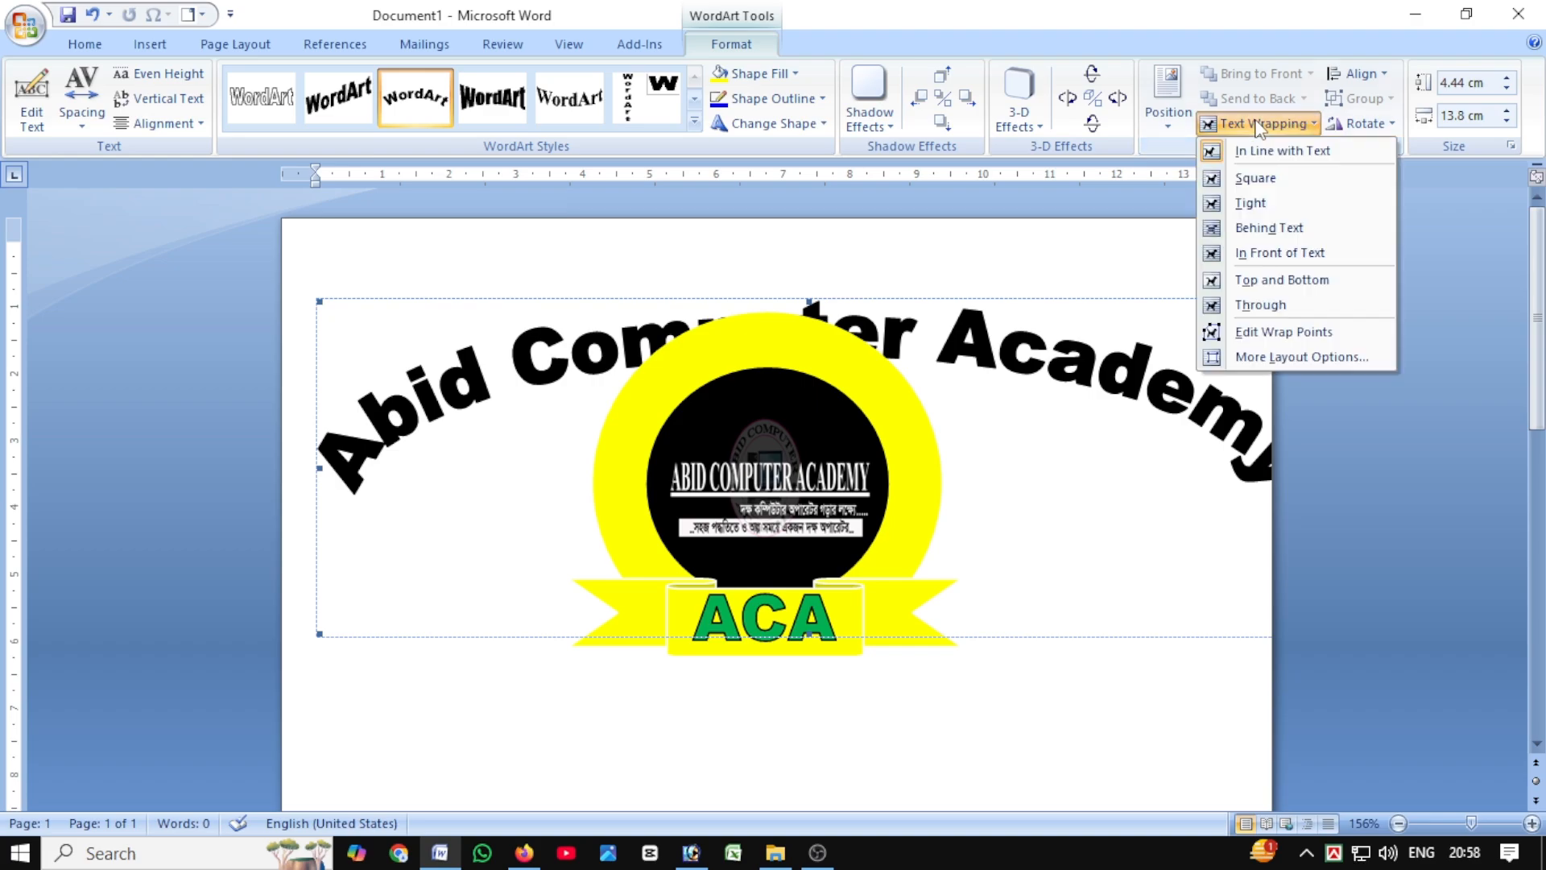
pyautogui.click(1261, 252)
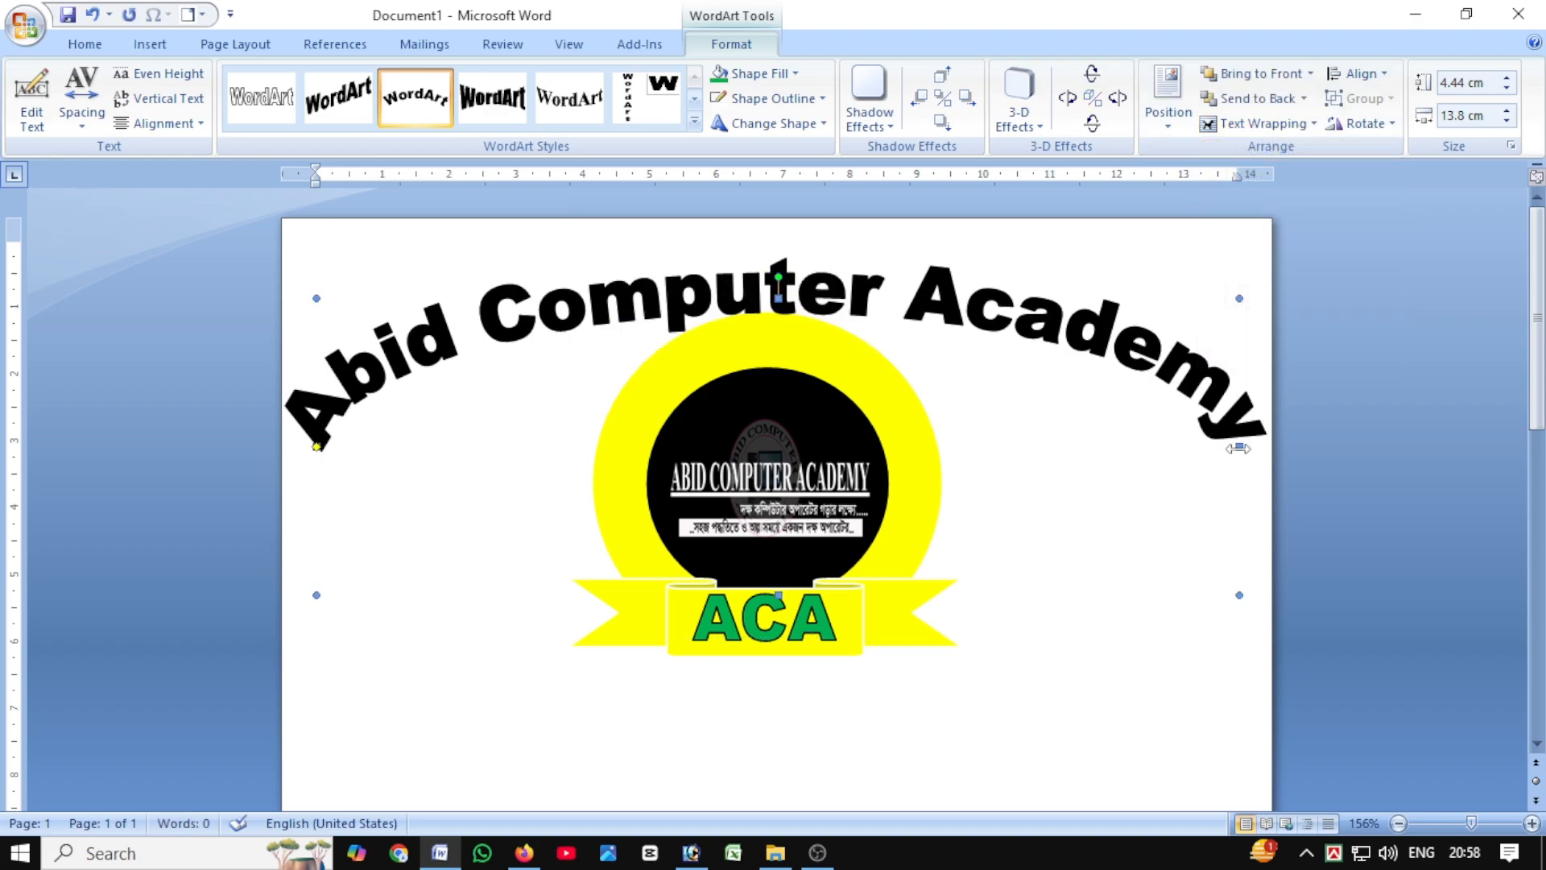
# Narrow the arched WordArt to about 4.69 cm and place it over the upper part of the yellow ring
pyautogui.moveTo(1238, 449); pyautogui.dragTo(630, 569)
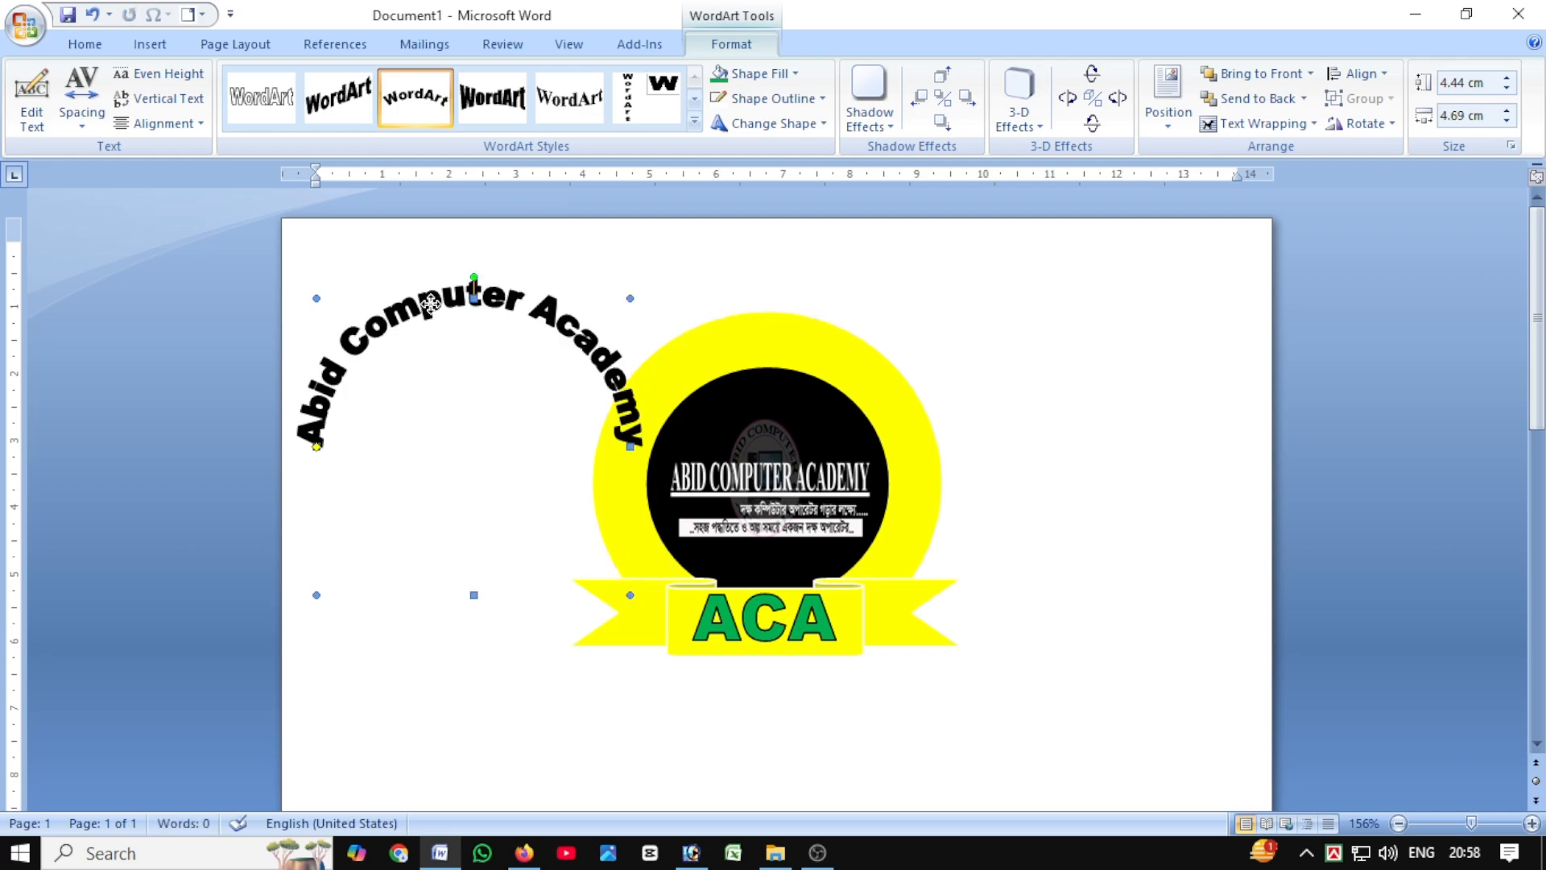
pyautogui.moveTo(430, 302); pyautogui.dragTo(725, 332)
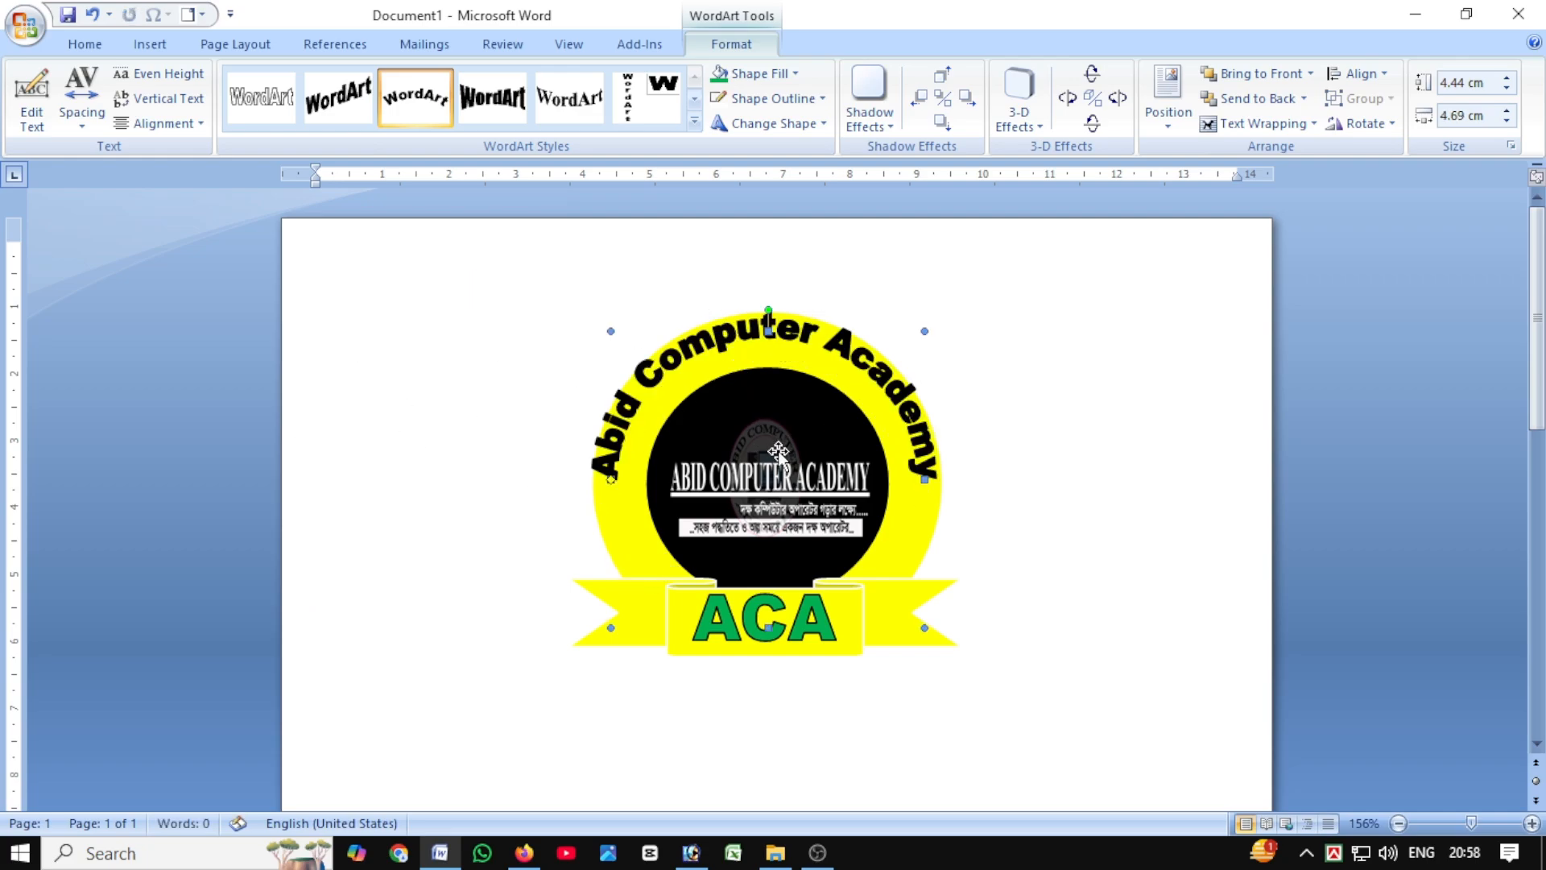
pyautogui.press('Down')
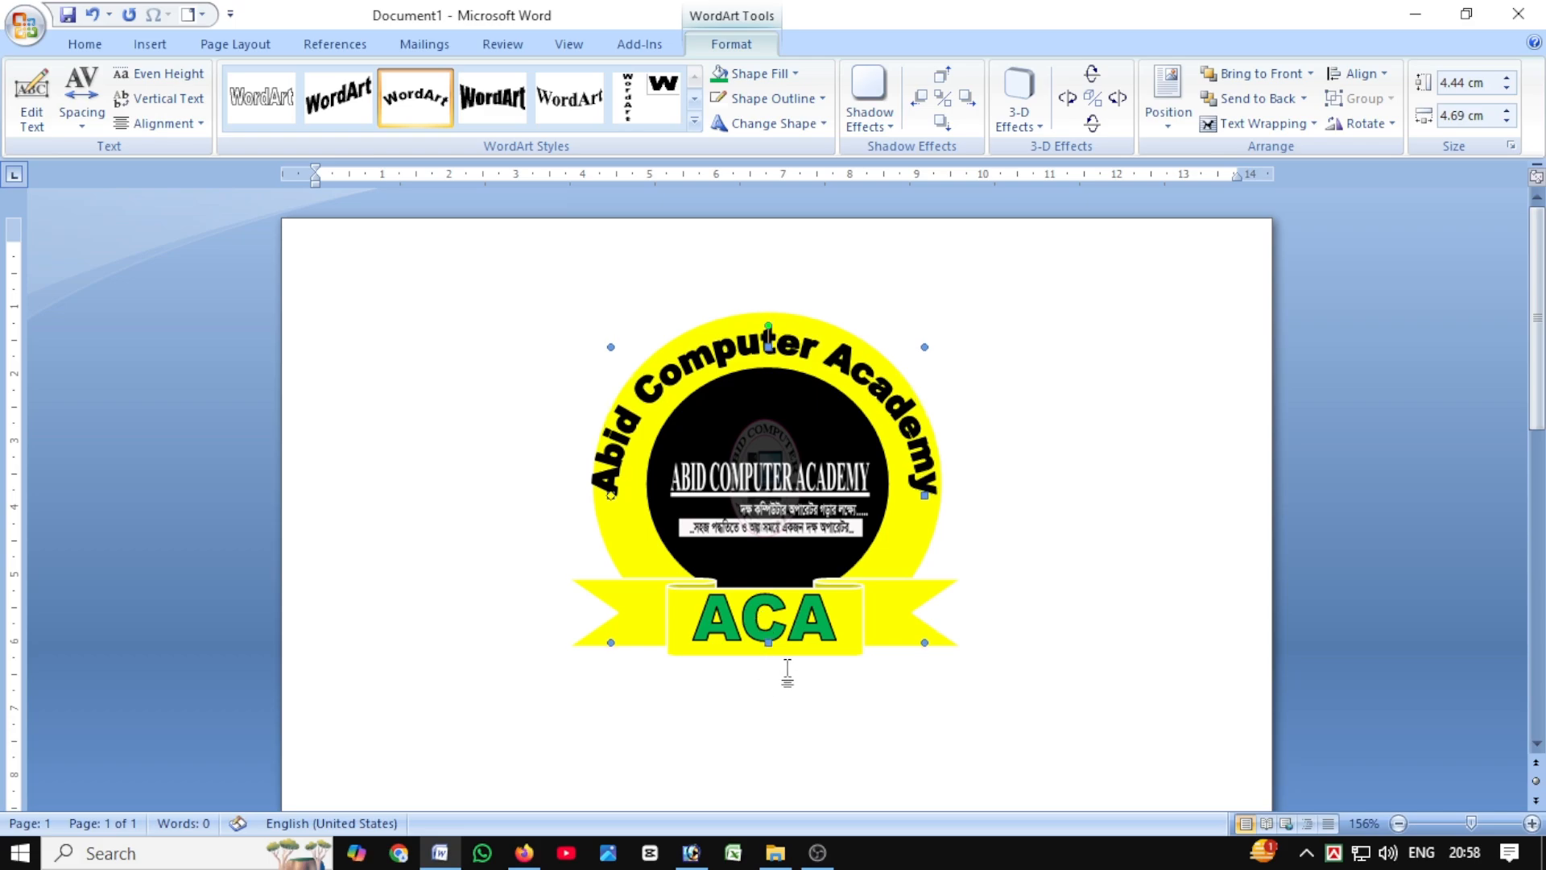
# Resize the arched WordArt to about 5.33 cm high by 4.41 cm wide and shift it sideways to fit the yellow ring
pyautogui.moveTo(767, 643); pyautogui.dragTo(765, 698)
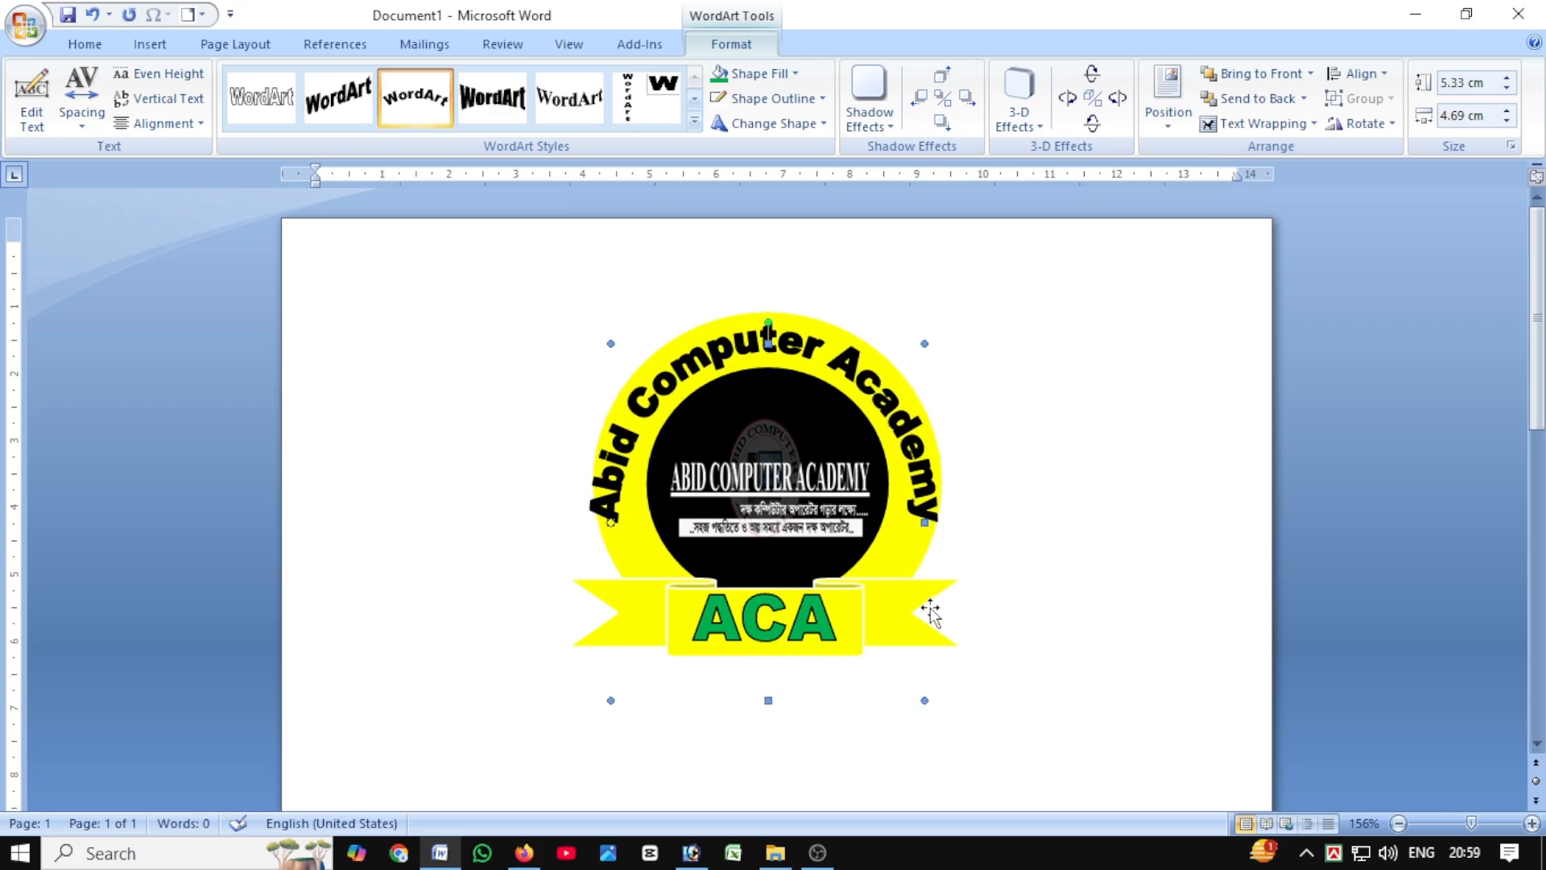
pyautogui.moveTo(925, 519)
pyautogui.mouseDown()
pyautogui.moveTo(900, 527)
pyautogui.moveTo(923, 519)
pyautogui.mouseUp()
pyautogui.press('Right')
pyautogui.press('Right')
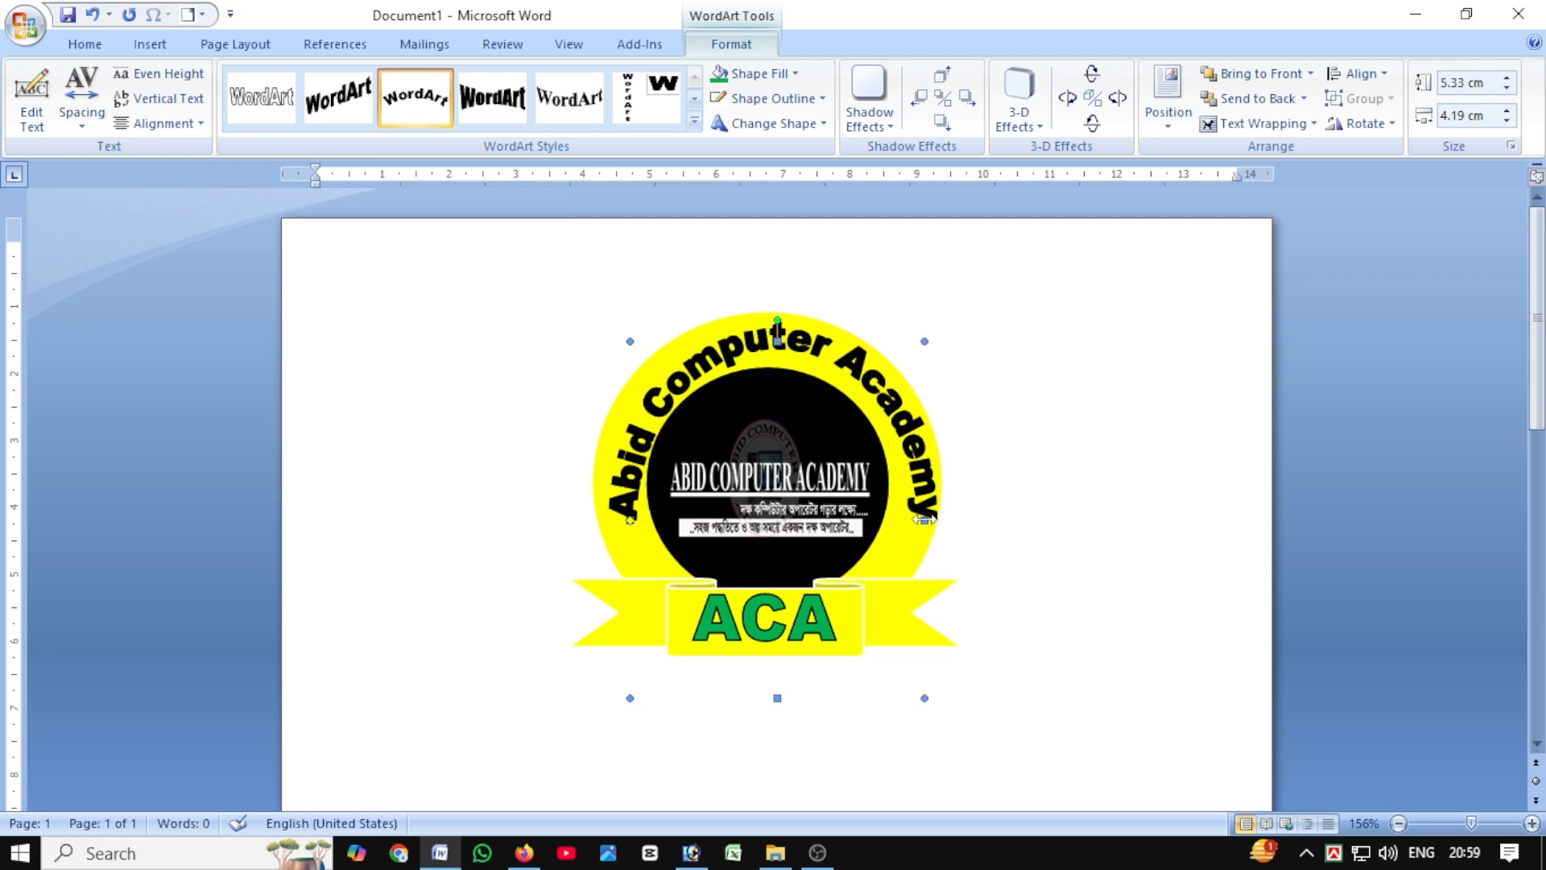
pyautogui.press('Left')
pyautogui.press('Left')
pyautogui.press('Left')
pyautogui.press('Left')
pyautogui.press('Left')
pyautogui.press('Left')
pyautogui.press('Left')
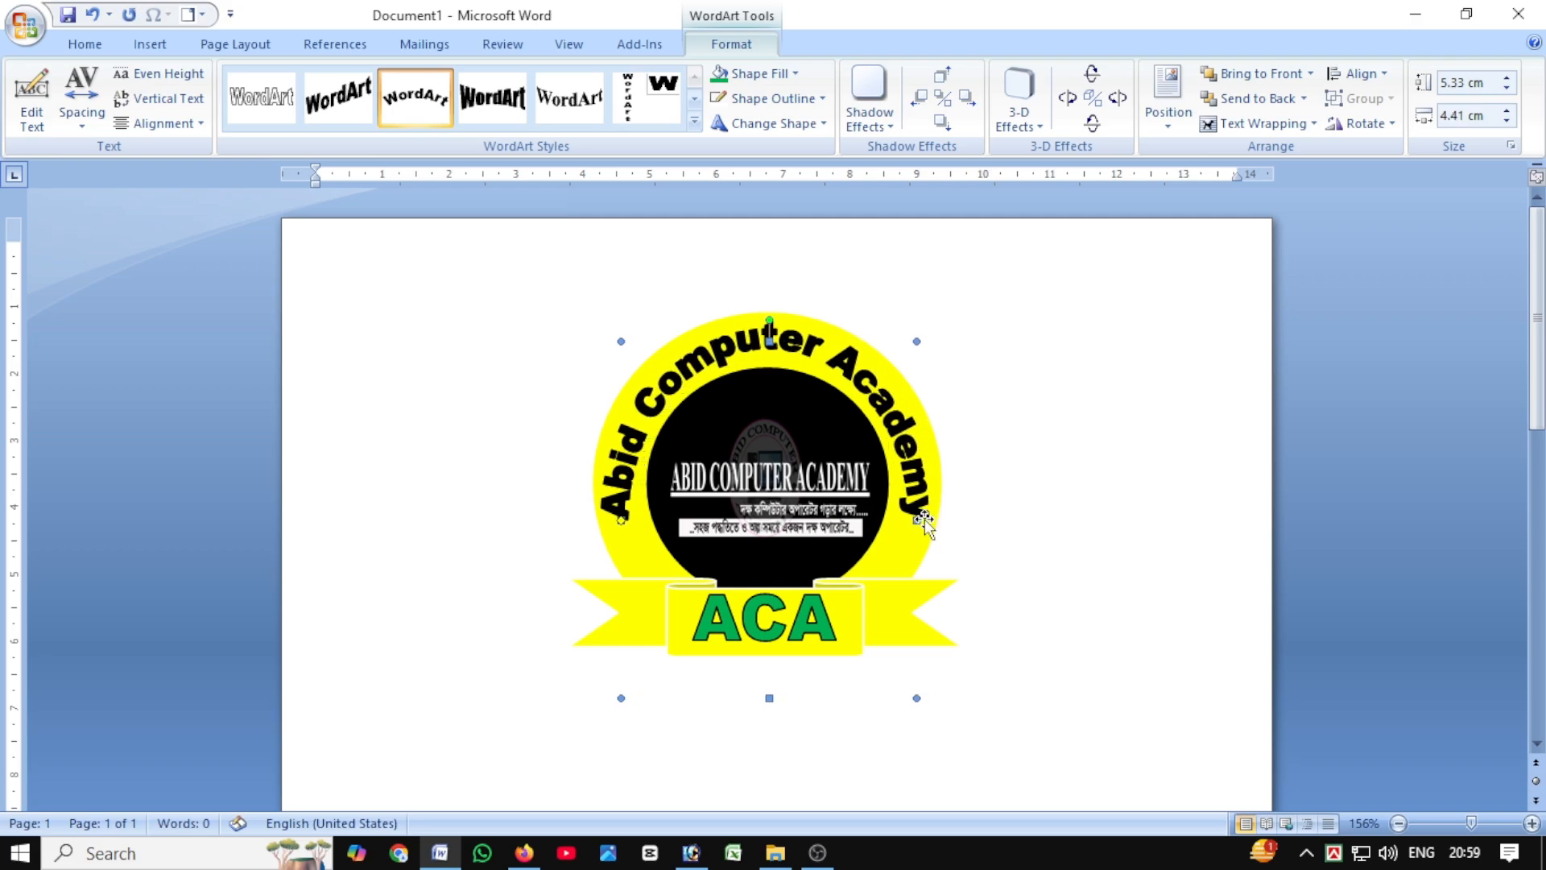
pyautogui.press('Left')
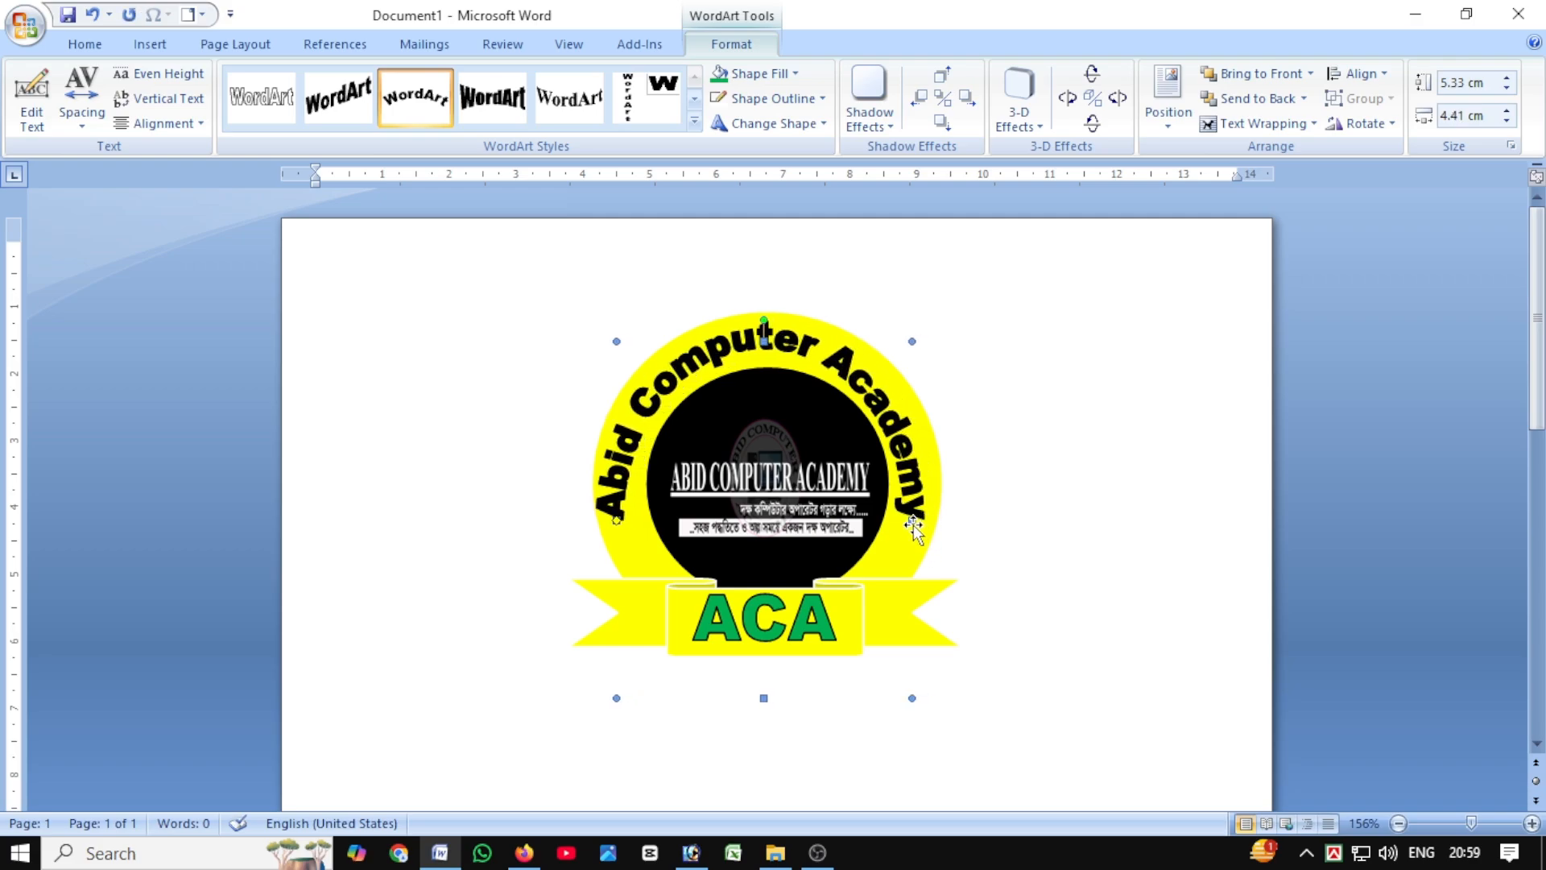
# Reduce the arched WordArt's height to about 4.91 cm
pyautogui.click(771, 701)
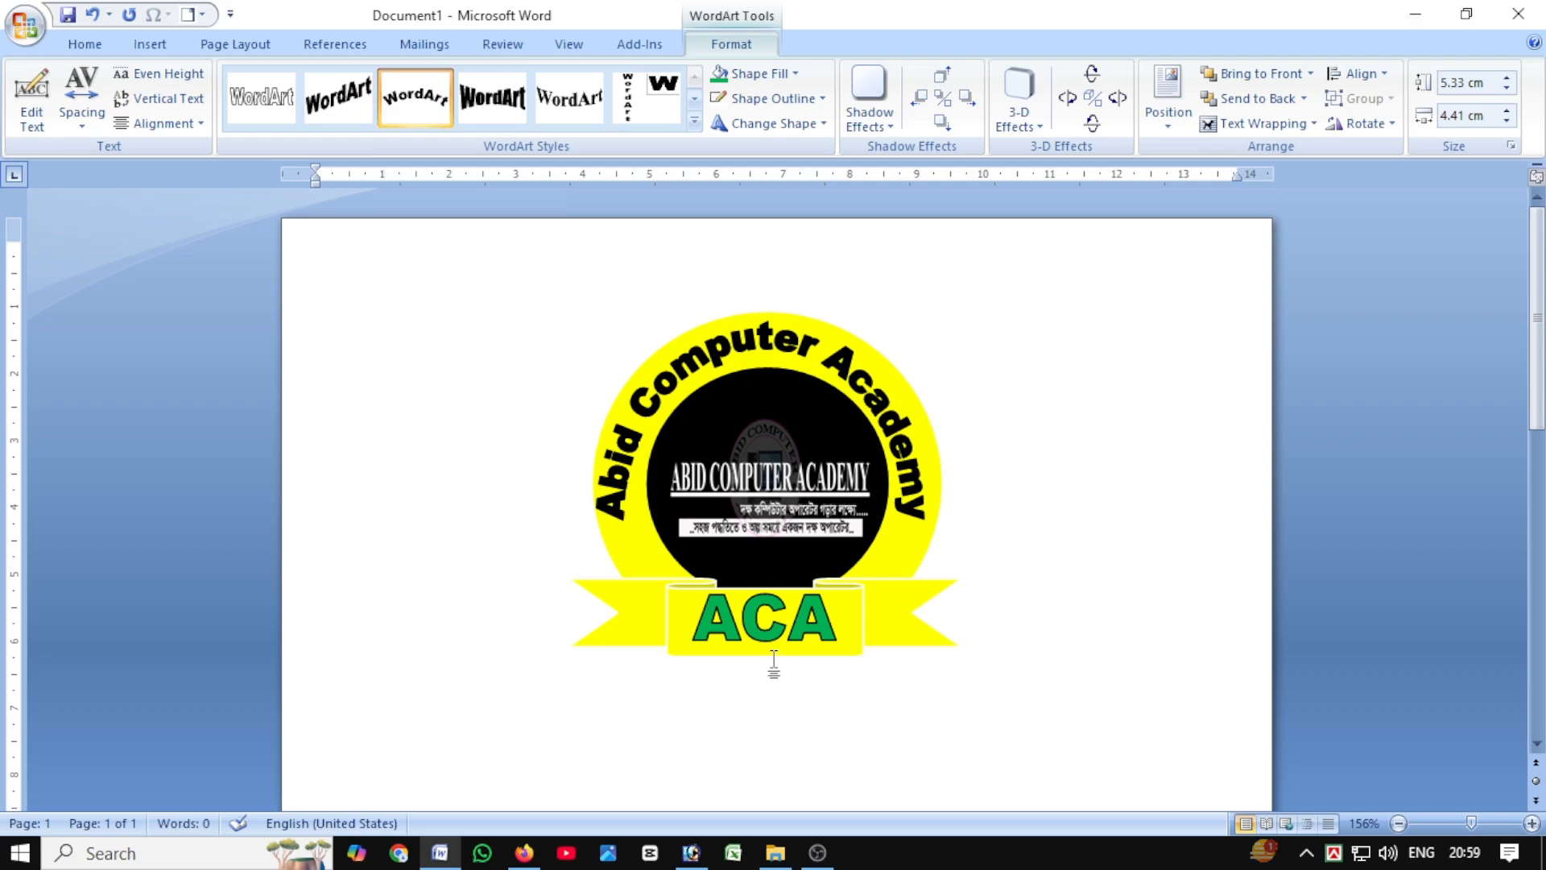
pyautogui.click(778, 380)
pyautogui.click(769, 667)
pyautogui.click(777, 350)
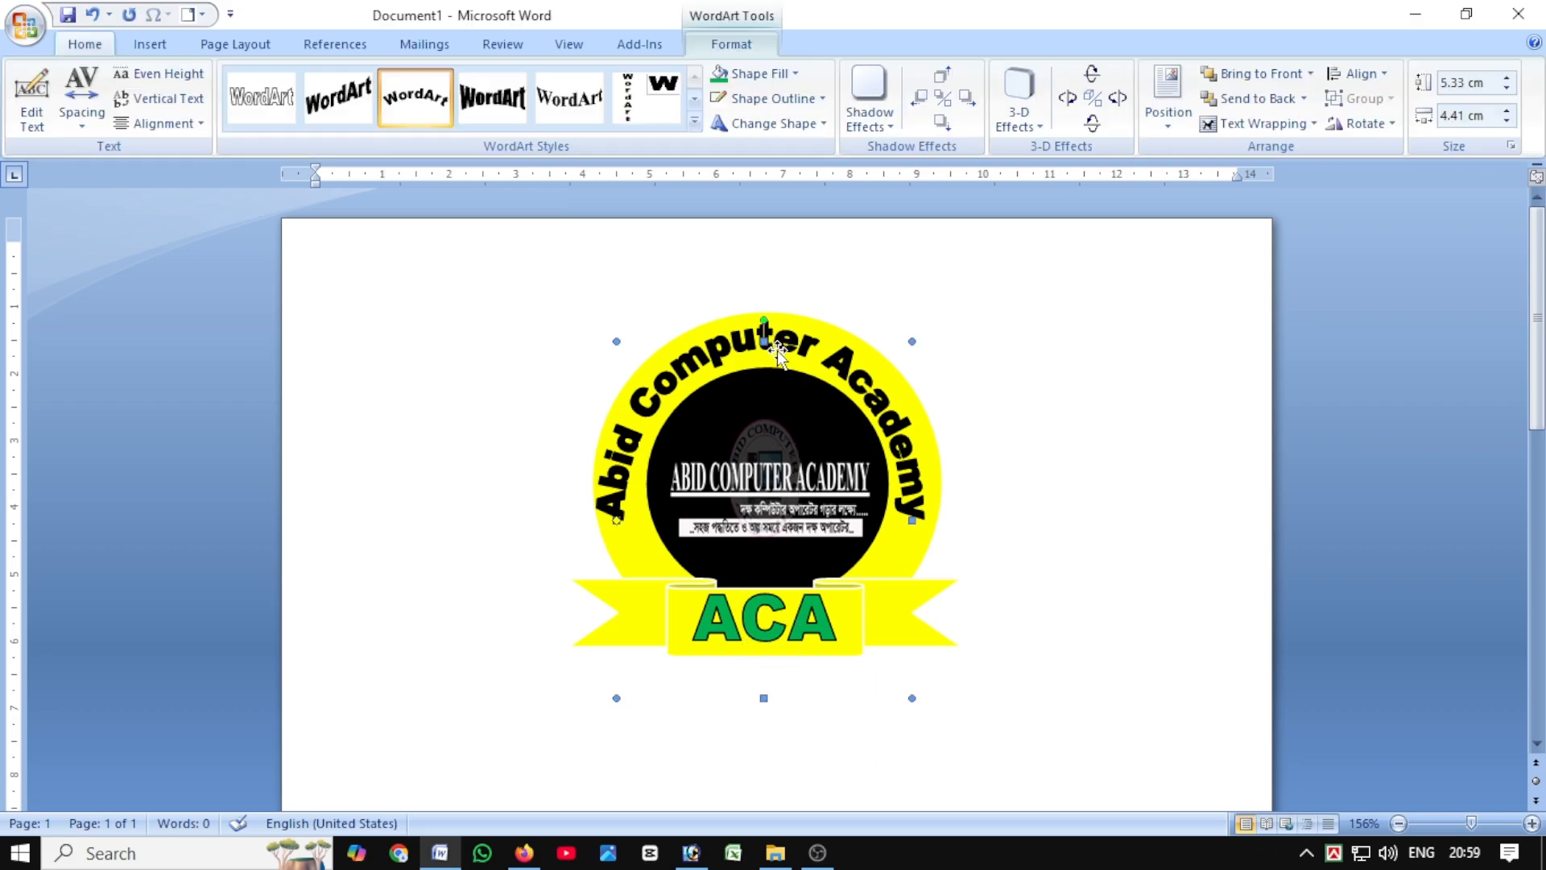
pyautogui.moveTo(766, 698); pyautogui.dragTo(764, 670)
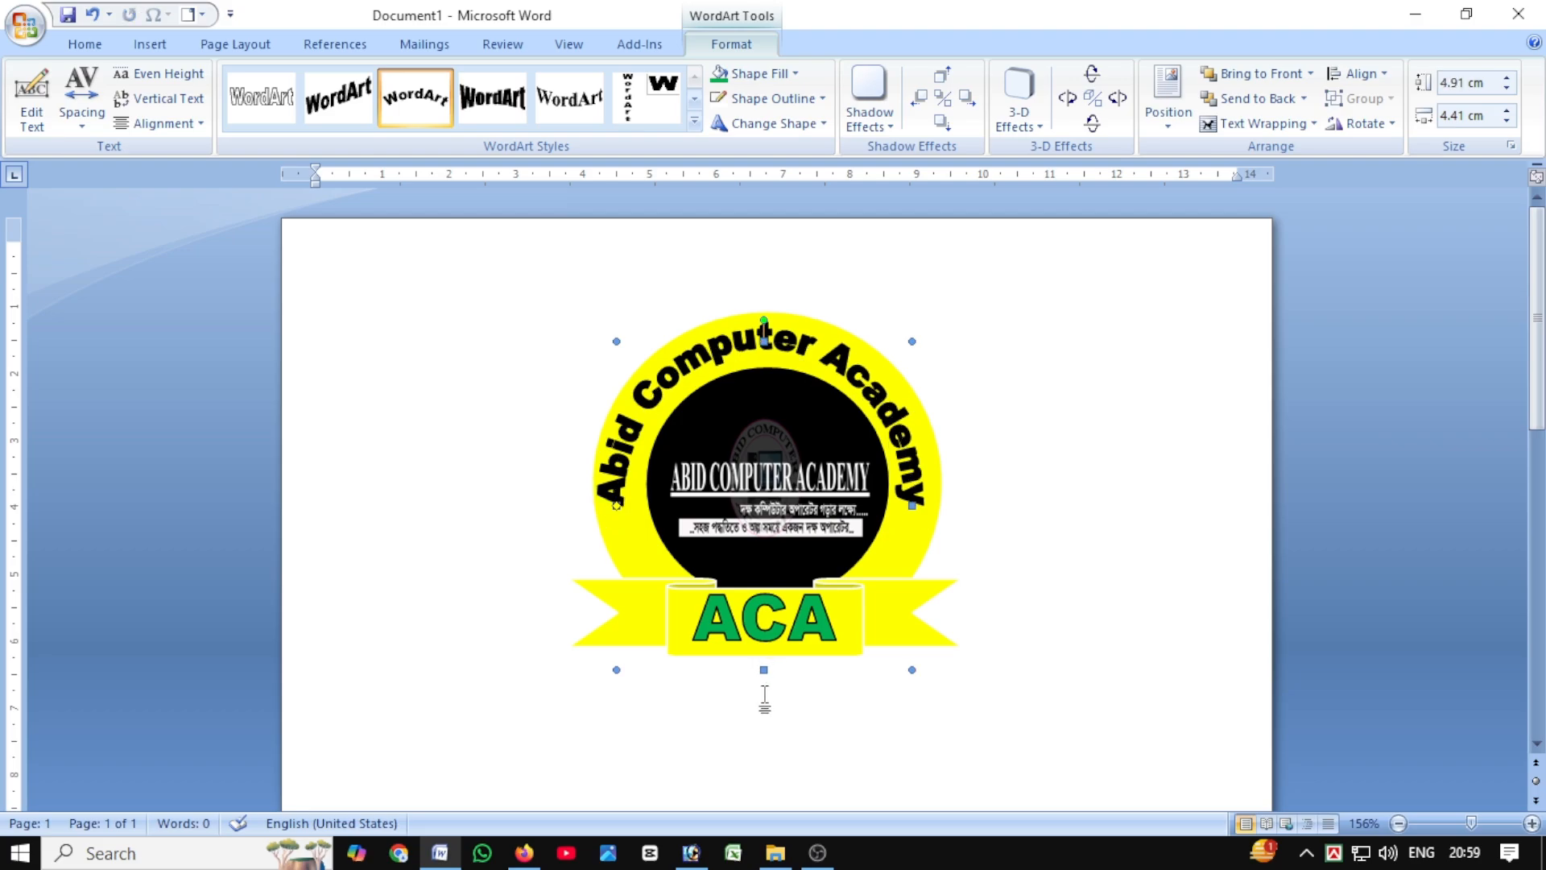
# Nudge the arched WordArt slightly right and down to centre it on the yellow ring, and deselect it
pyautogui.hotkey('ctrl', 'Right')
pyautogui.hotkey('ctrl', 'Right')
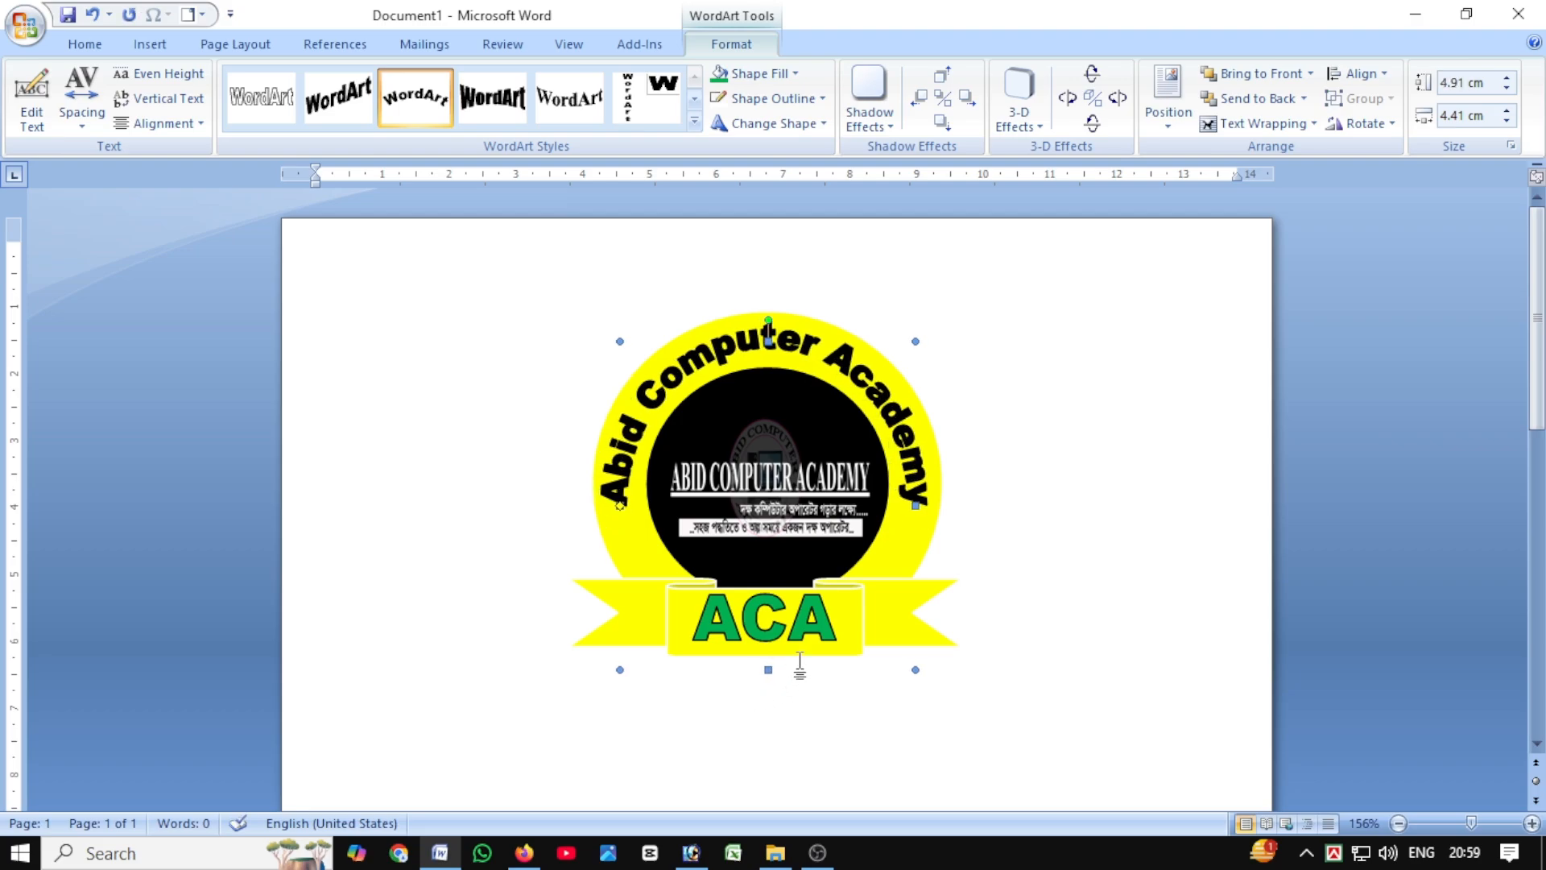
pyautogui.hotkey('ctrl', 'Down')
pyautogui.hotkey('ctrl', 'Right')
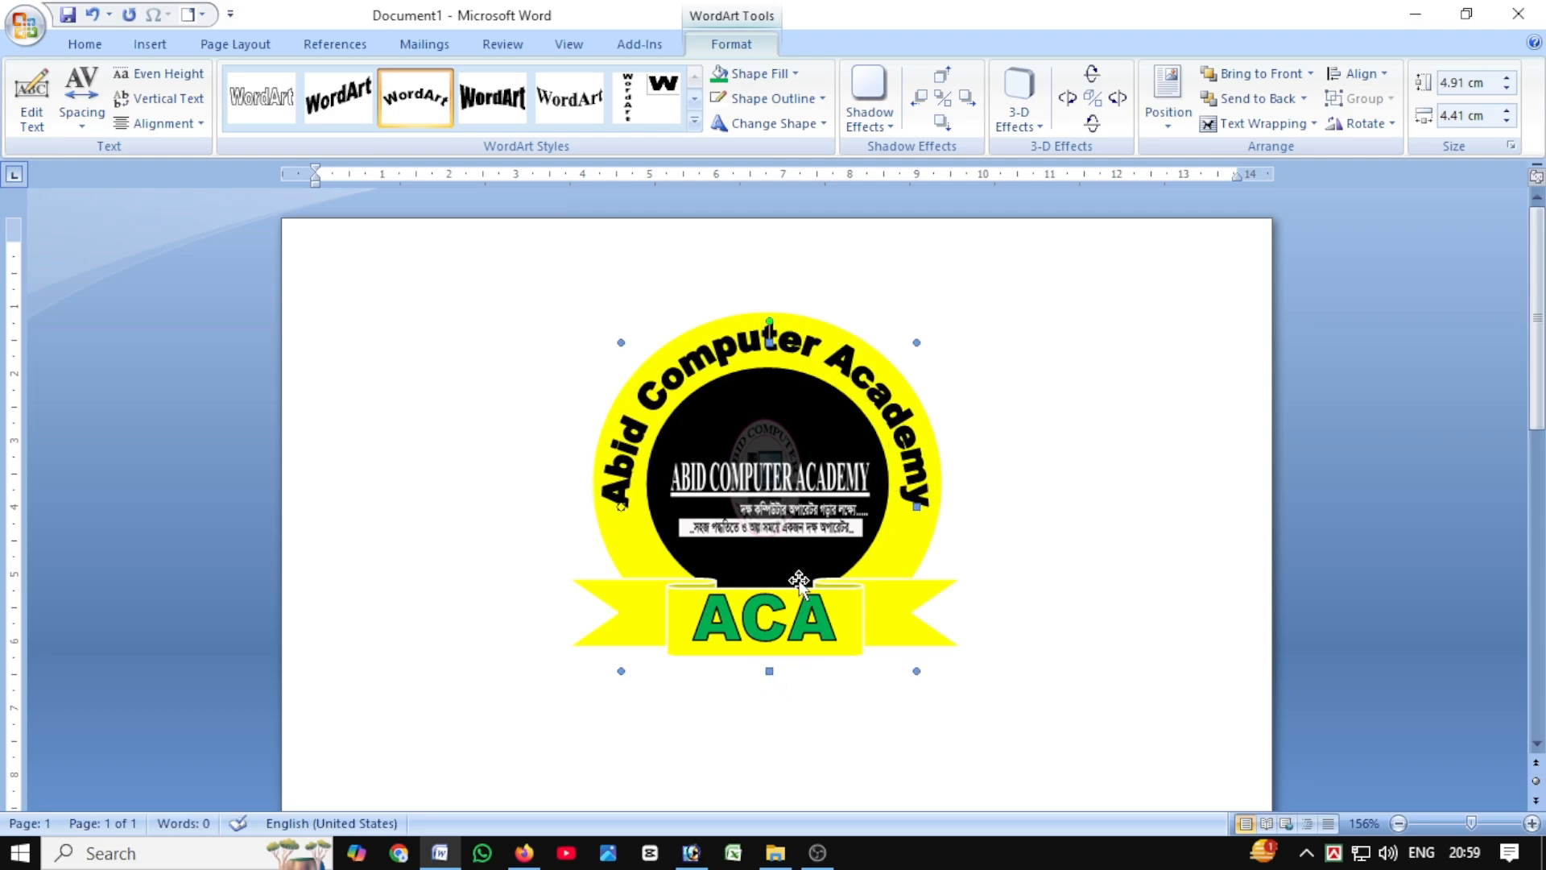
pyautogui.hotkey('ctrl', 'Down')
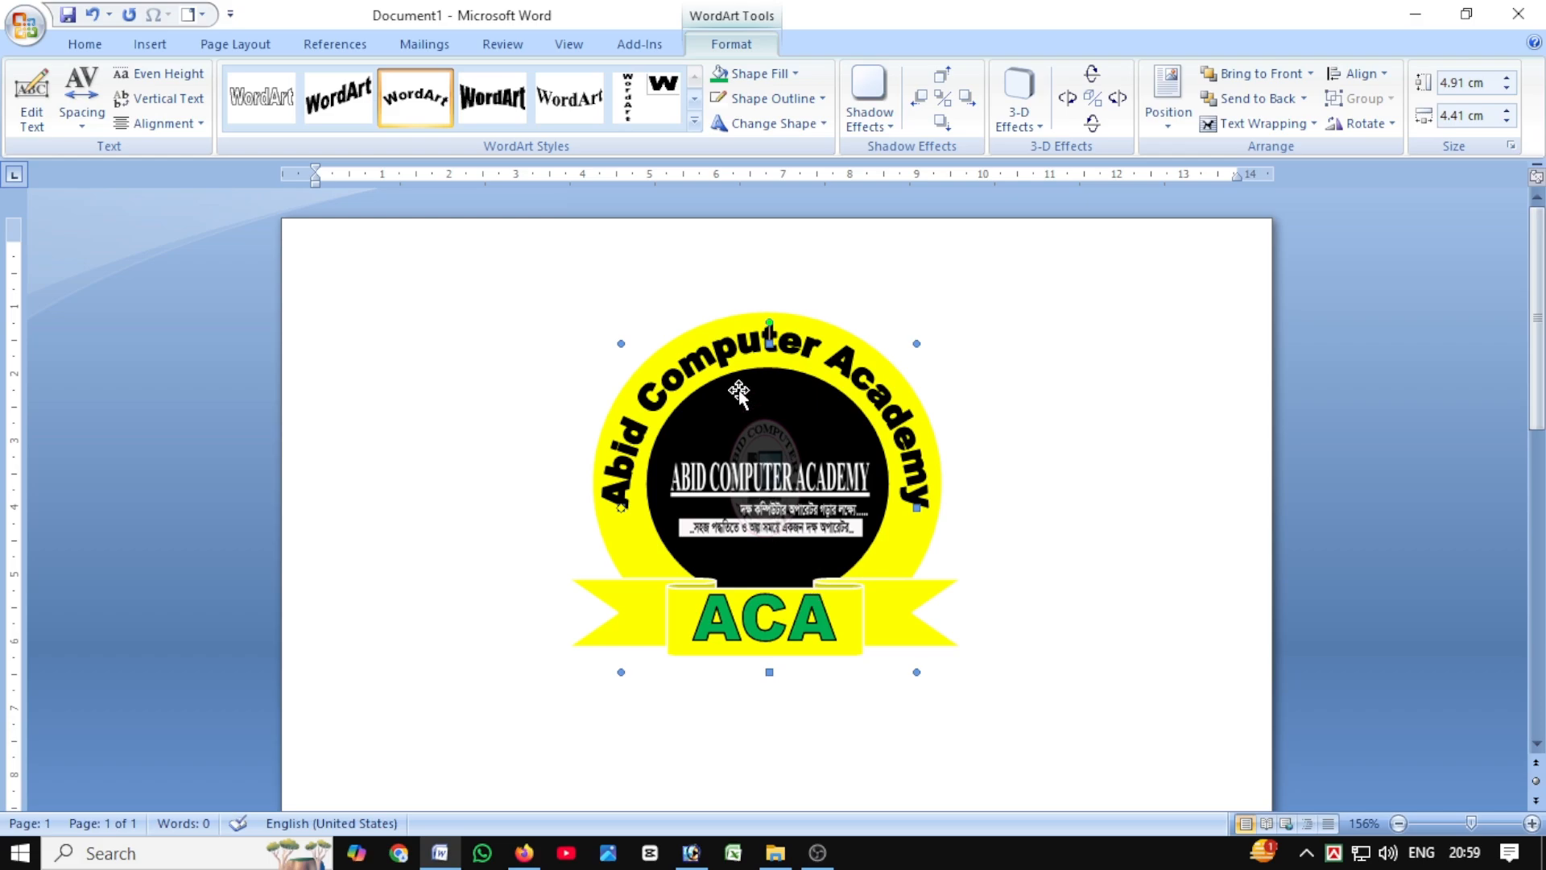
pyautogui.click(955, 336)
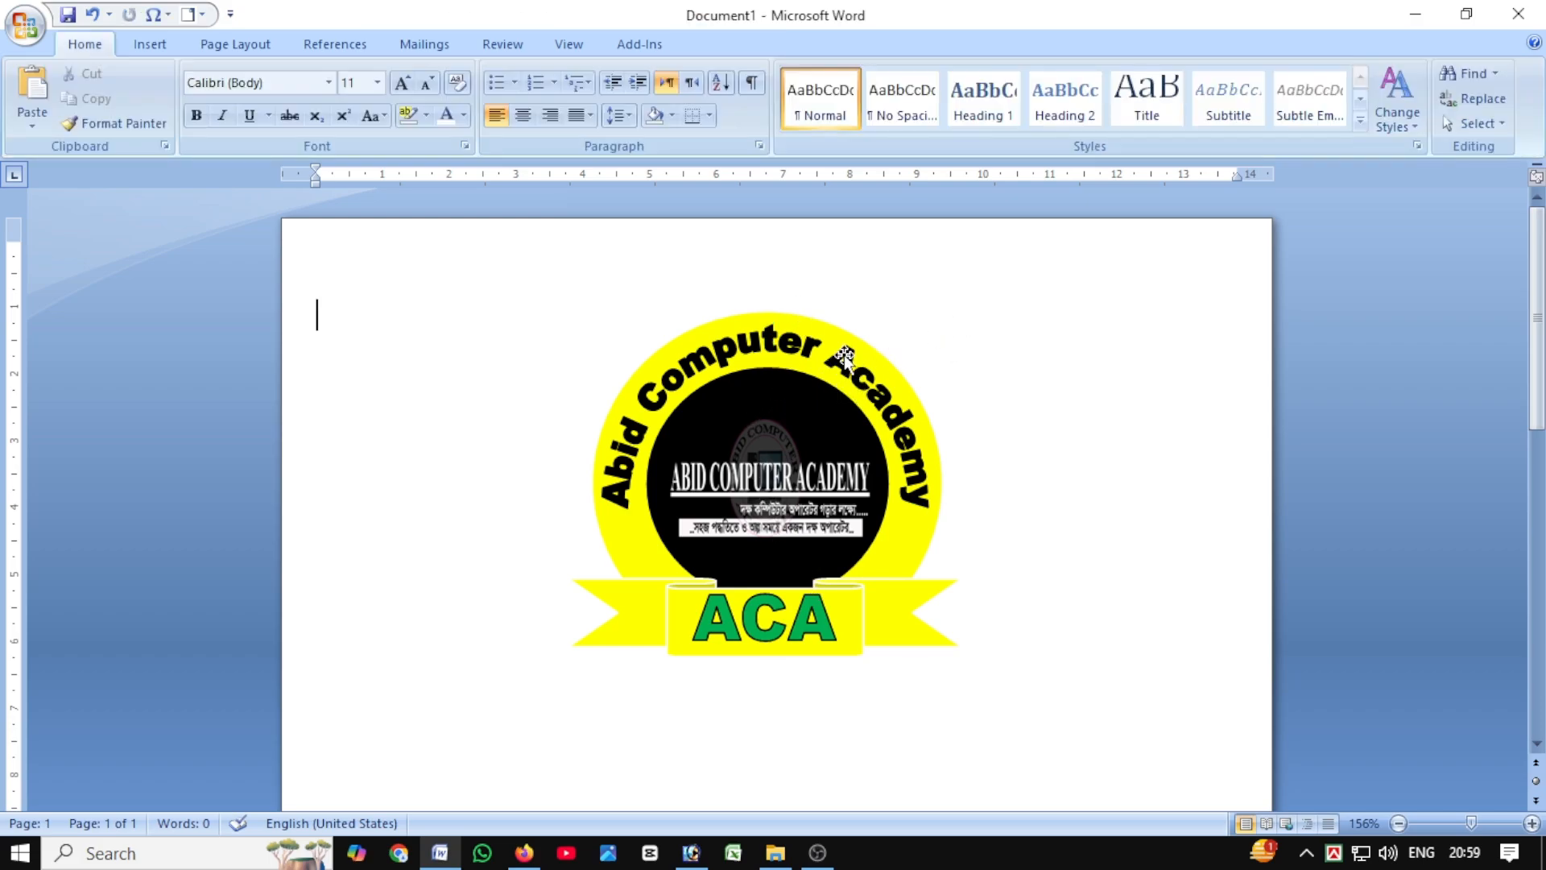
pyautogui.click(822, 358)
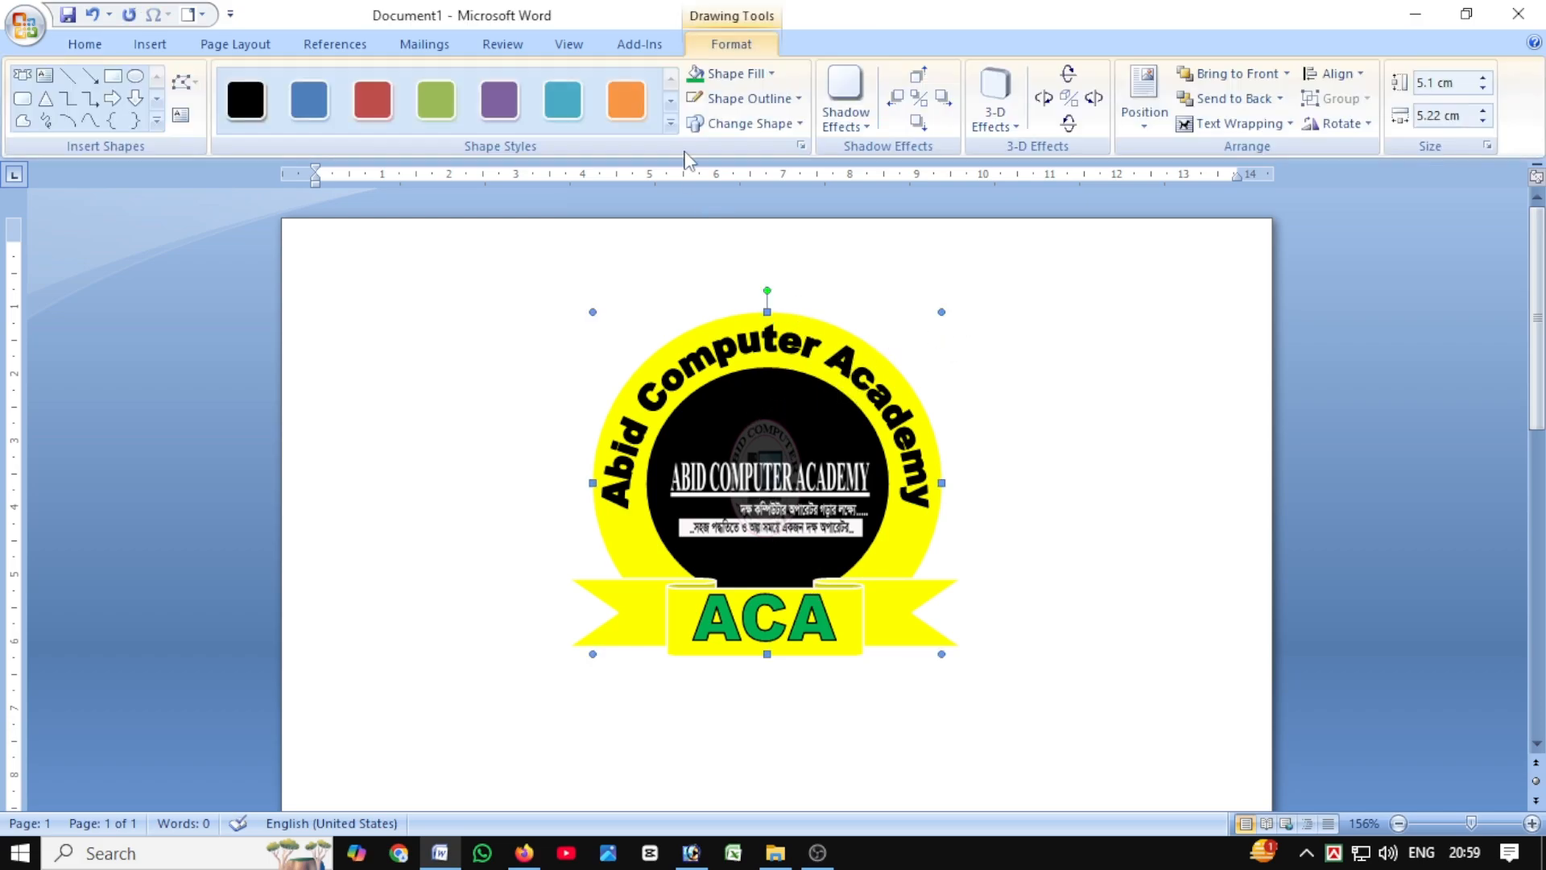
pyautogui.click(735, 73)
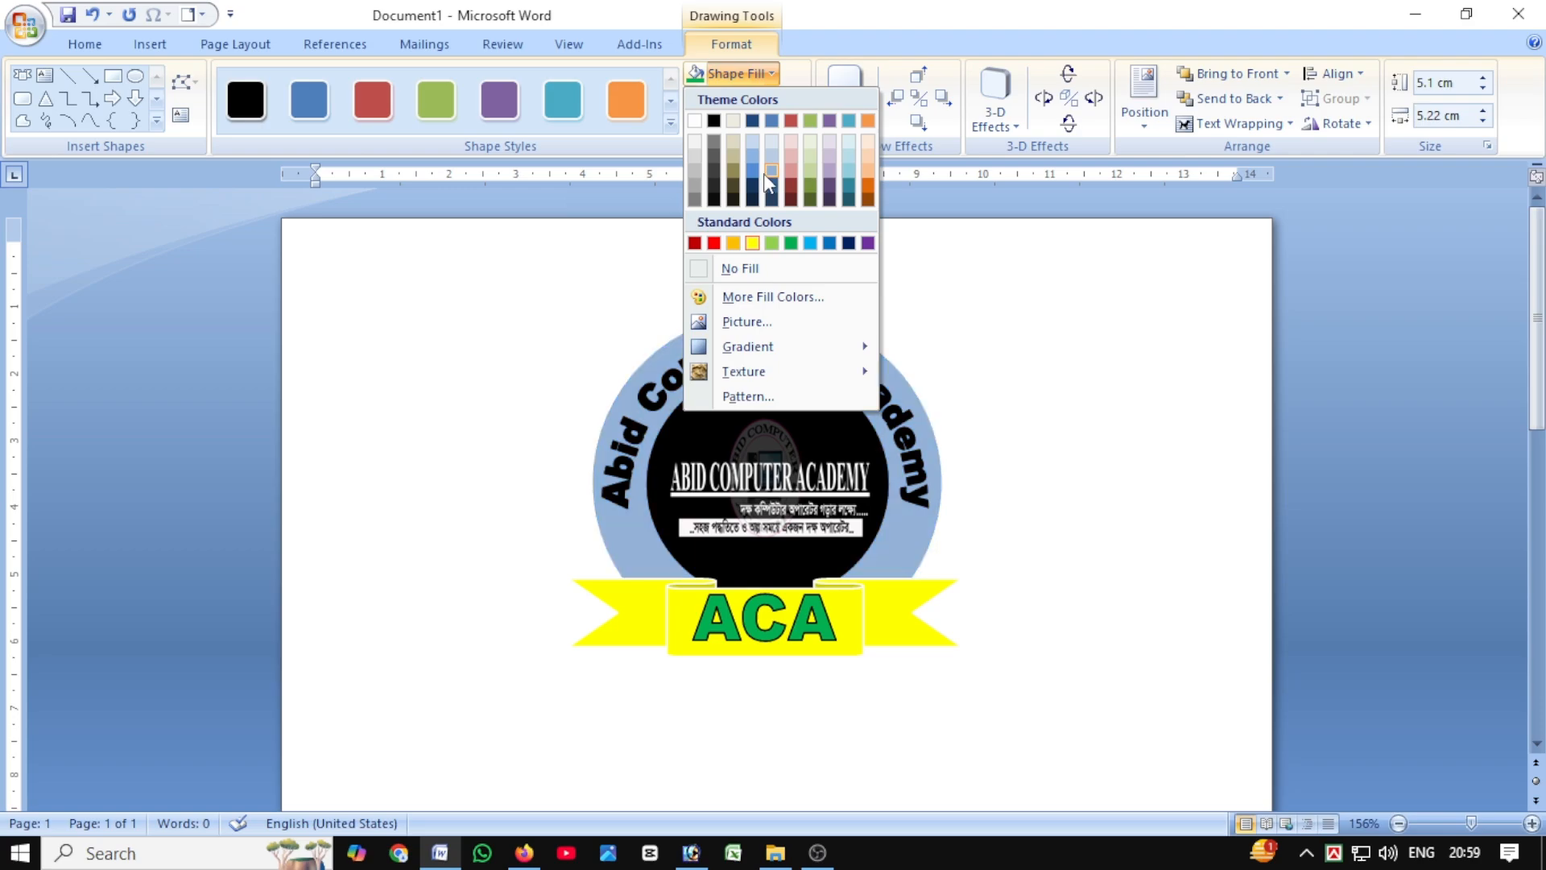
pyautogui.click(1020, 249)
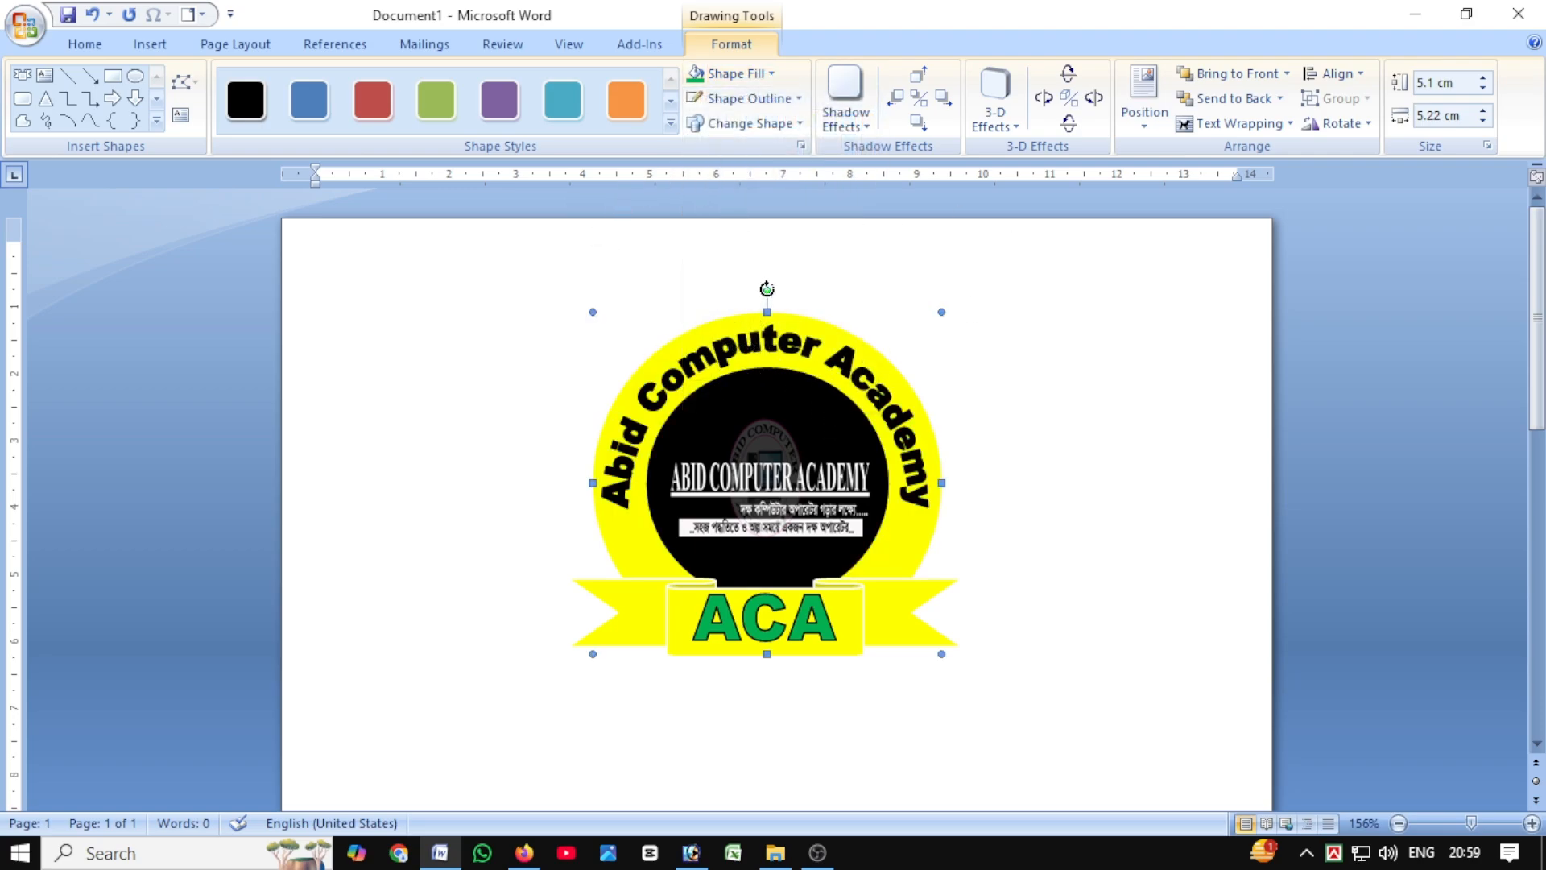
pyautogui.click(728, 360)
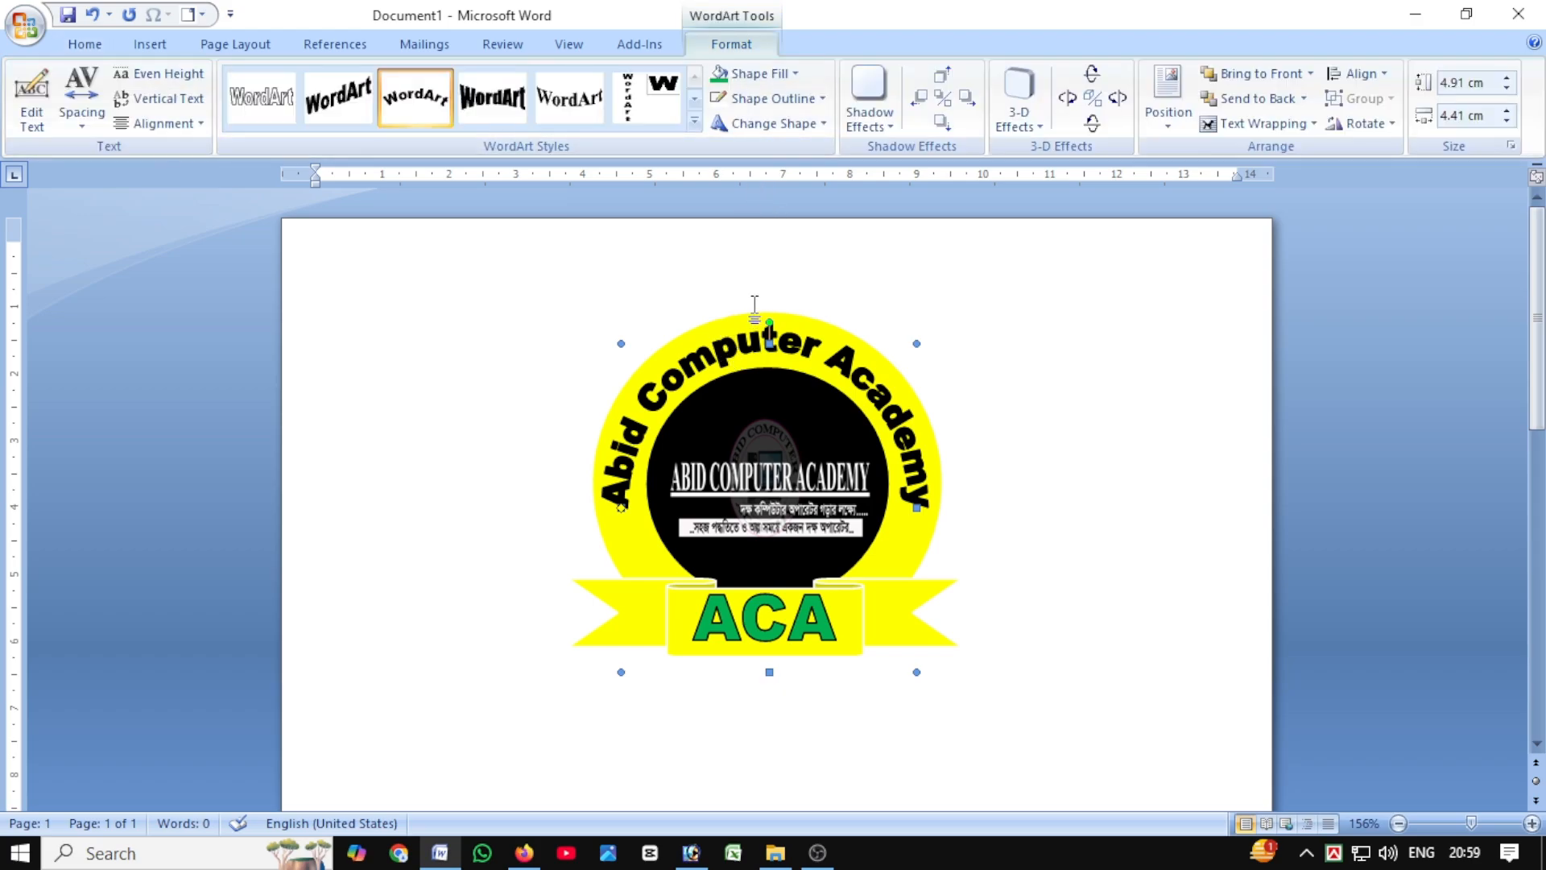
pyautogui.click(1021, 325)
# Draw a five-point star about 0.54 cm high by 0.5 cm wide on the yellow ring below the word Abid and fill it with standard dark blue
pyautogui.click(151, 45)
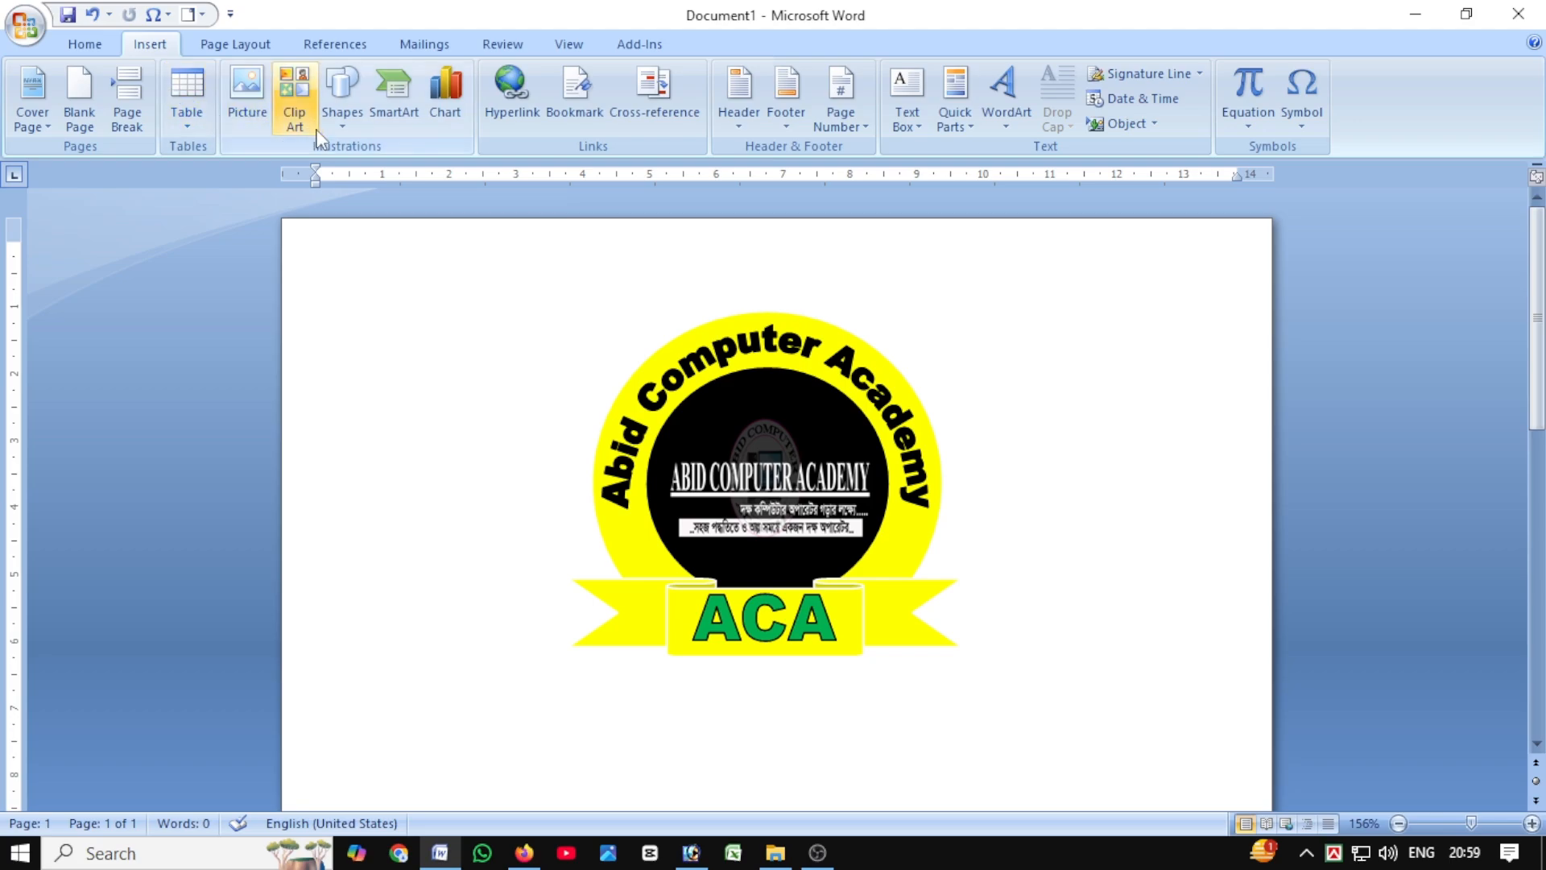
pyautogui.click(343, 95)
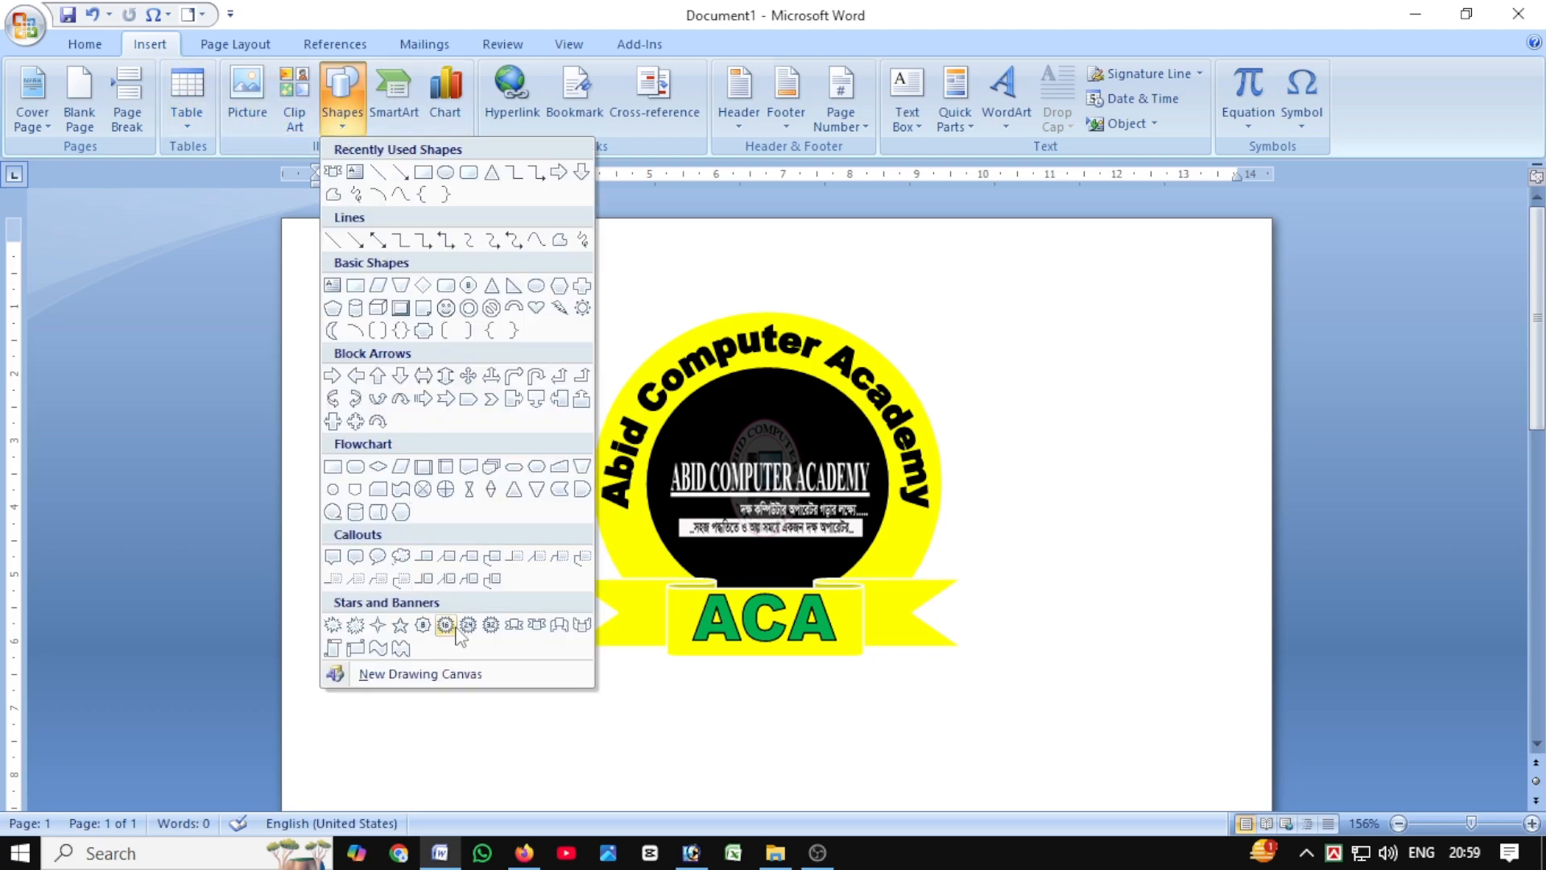
pyautogui.click(399, 625)
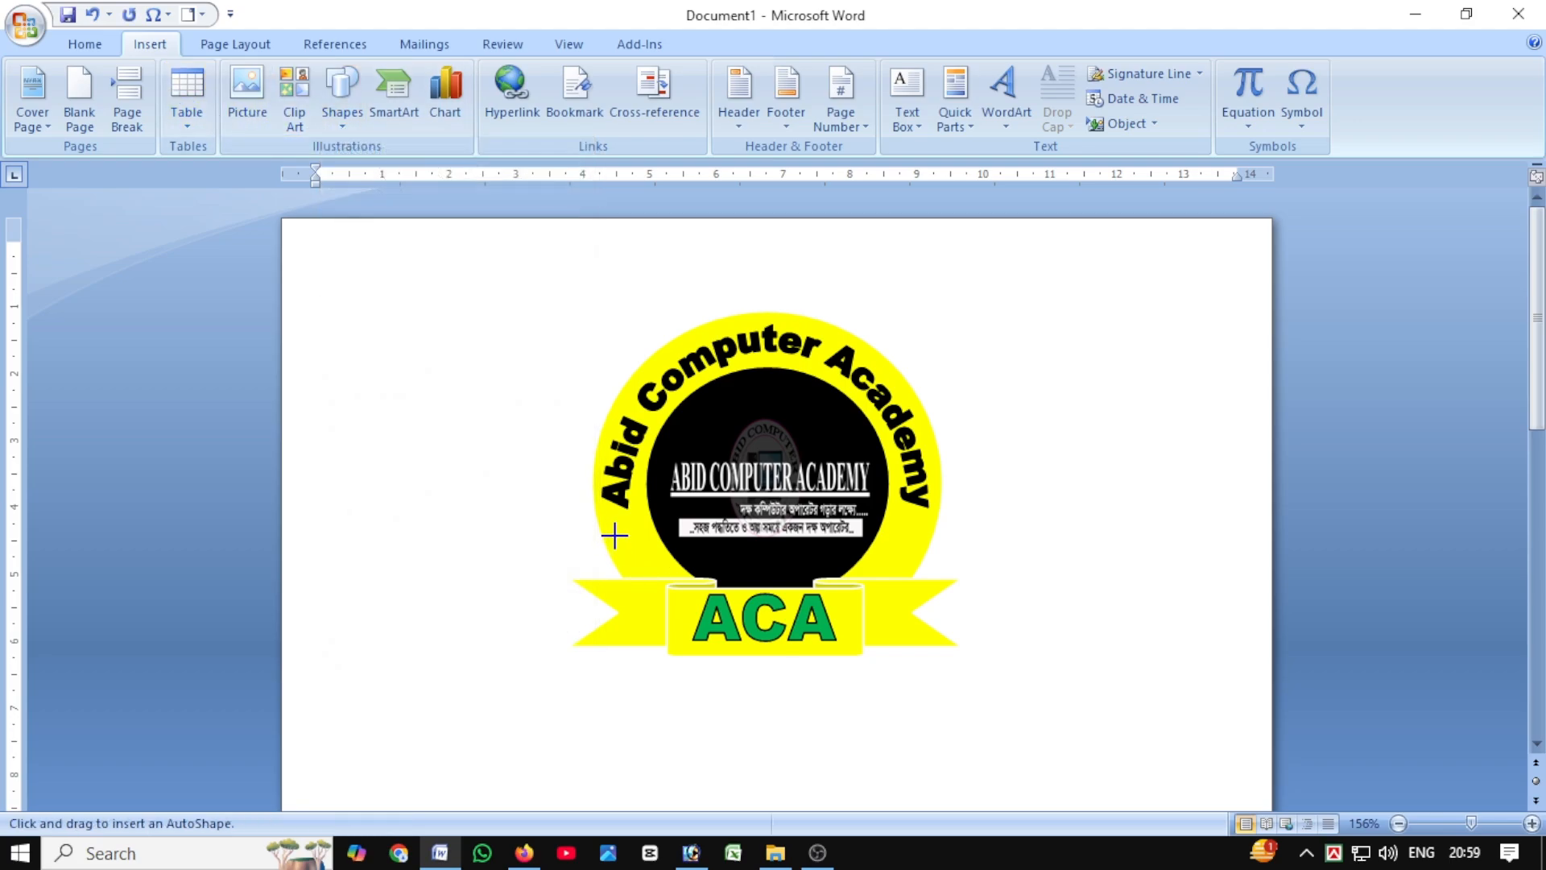
pyautogui.moveTo(645, 555); pyautogui.dragTo(650, 565)
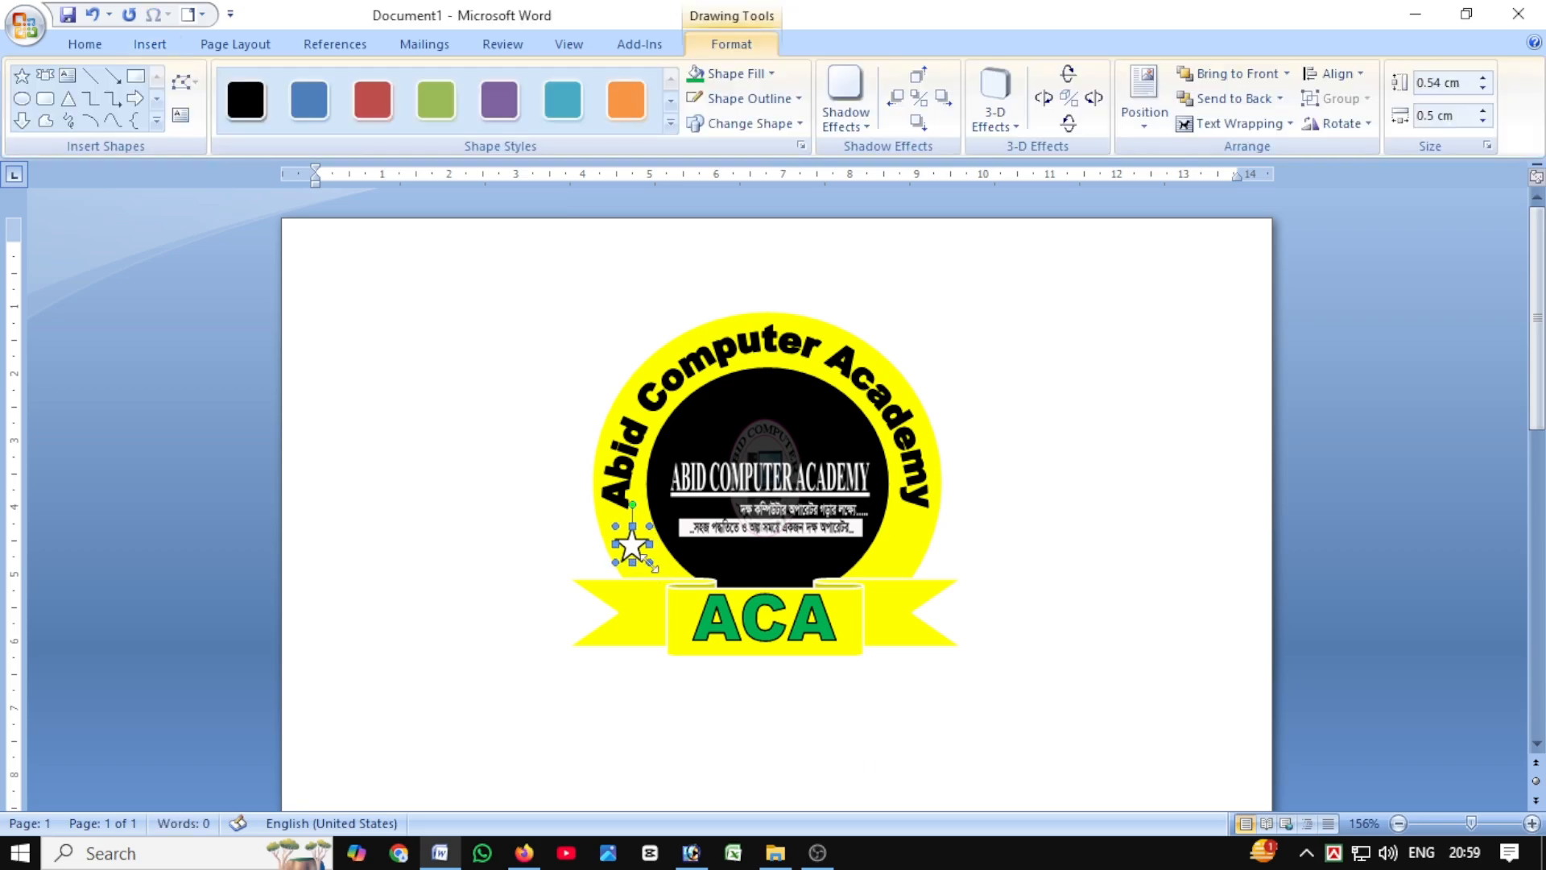
pyautogui.click(736, 74)
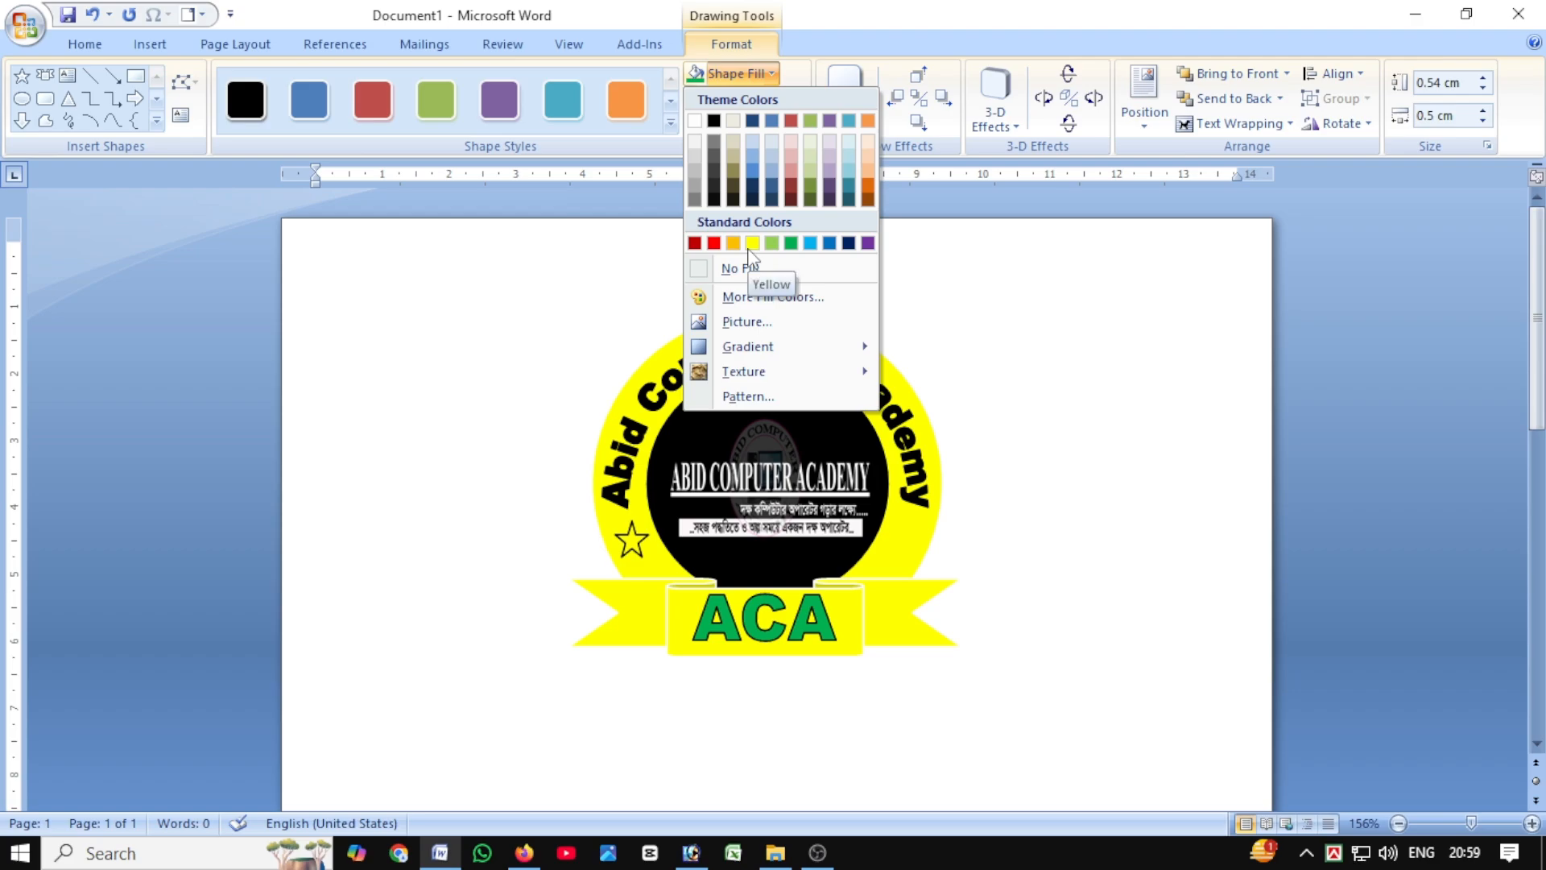
pyautogui.click(849, 244)
# Duplicate the dark blue star and place the copy on the yellow ring below the end of the word Academy, level with the original
pyautogui.rightClick(643, 548)
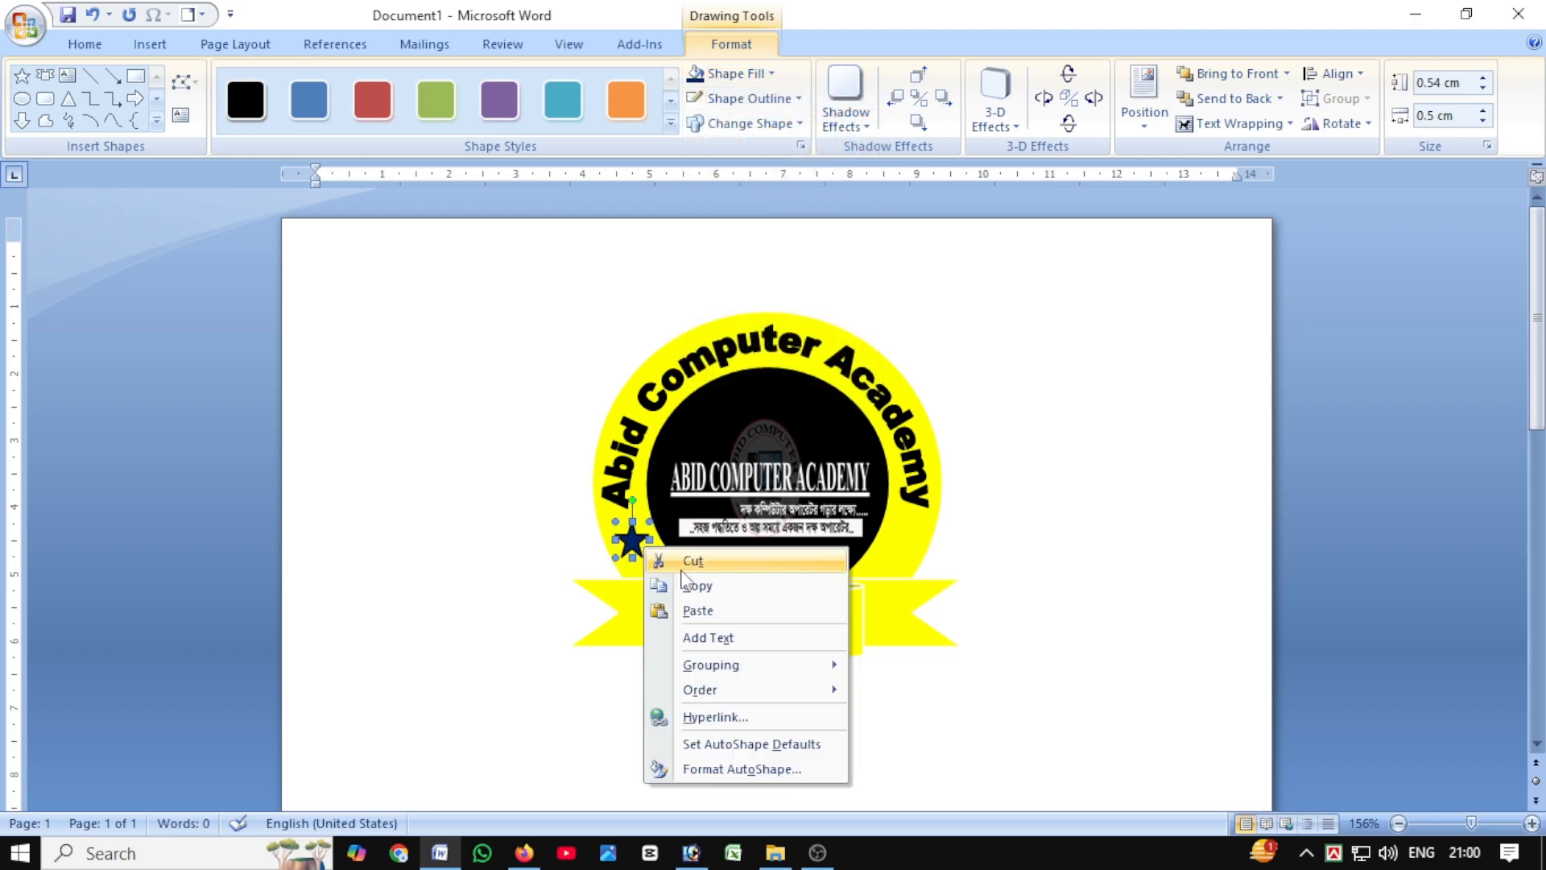
pyautogui.click(660, 577)
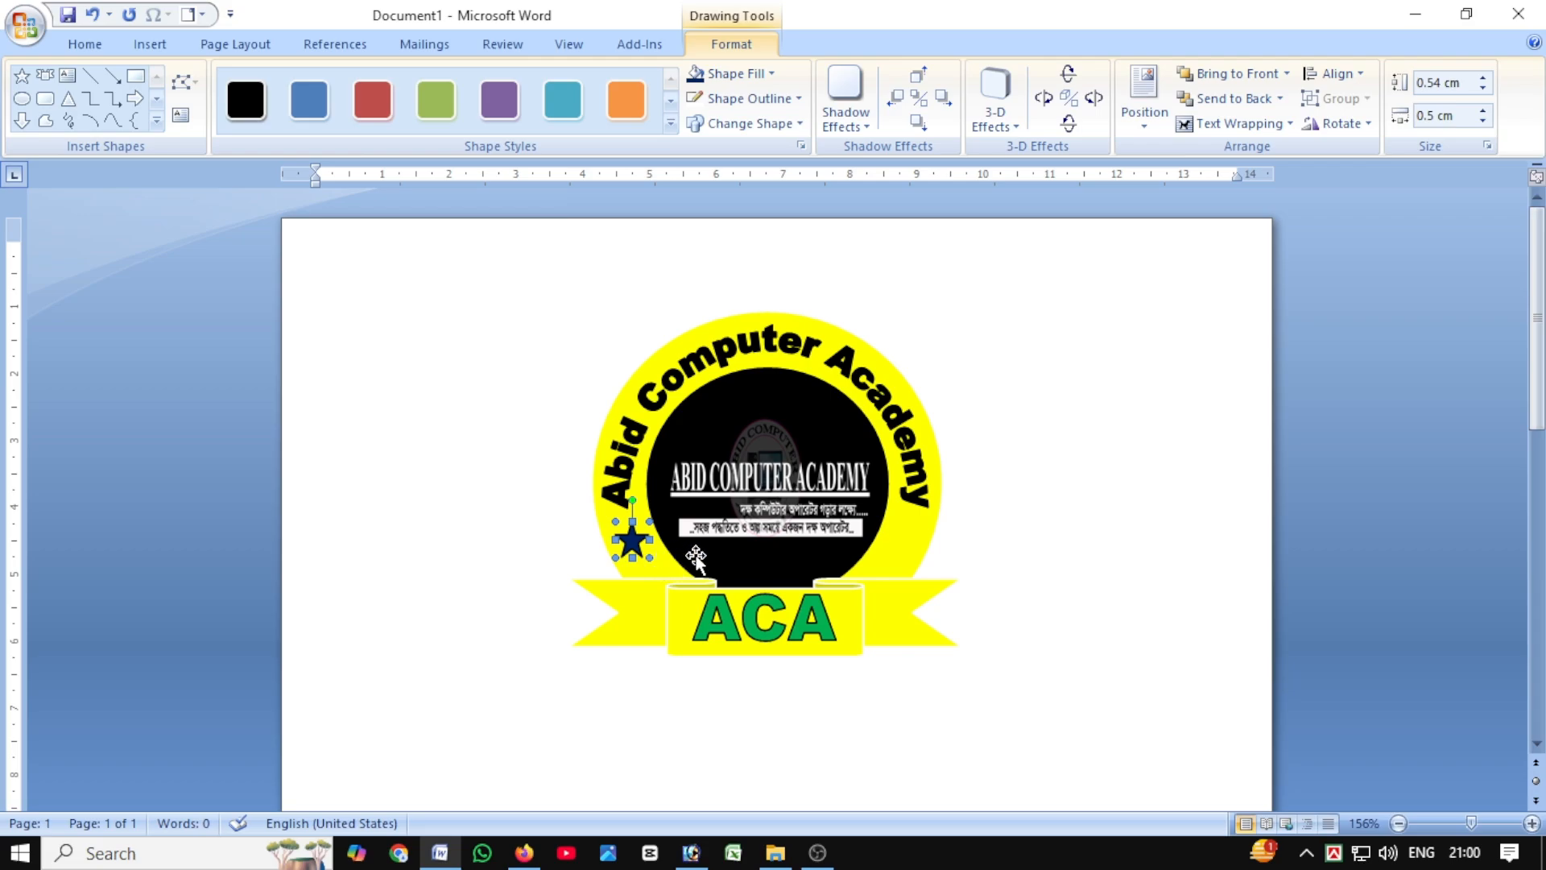
pyautogui.rightClick(632, 541)
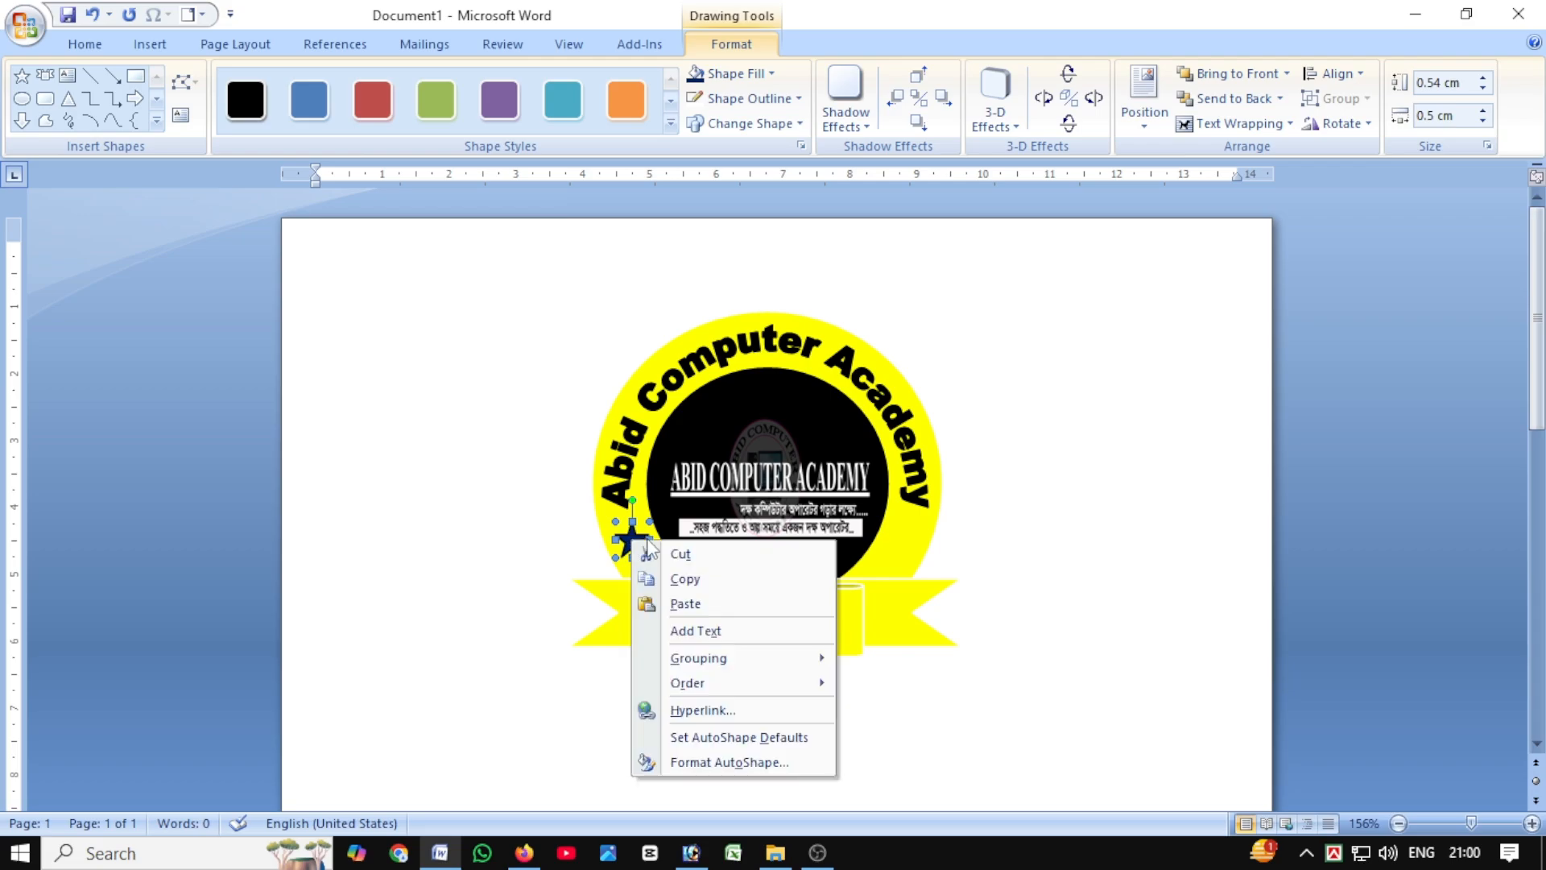
pyautogui.click(691, 604)
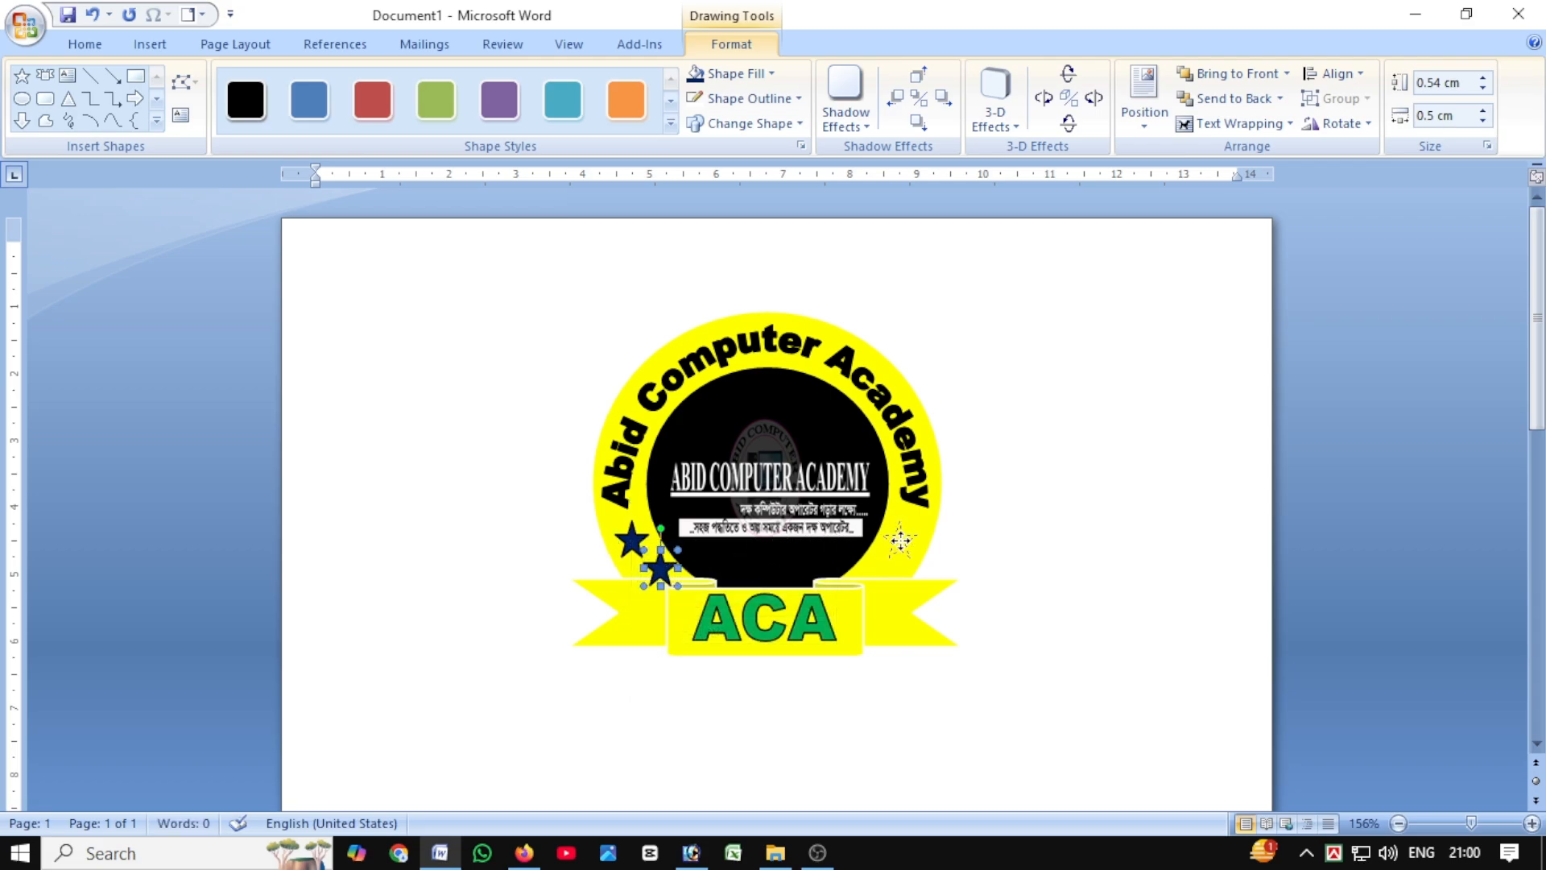
pyautogui.moveTo(903, 540); pyautogui.dragTo(902, 538)
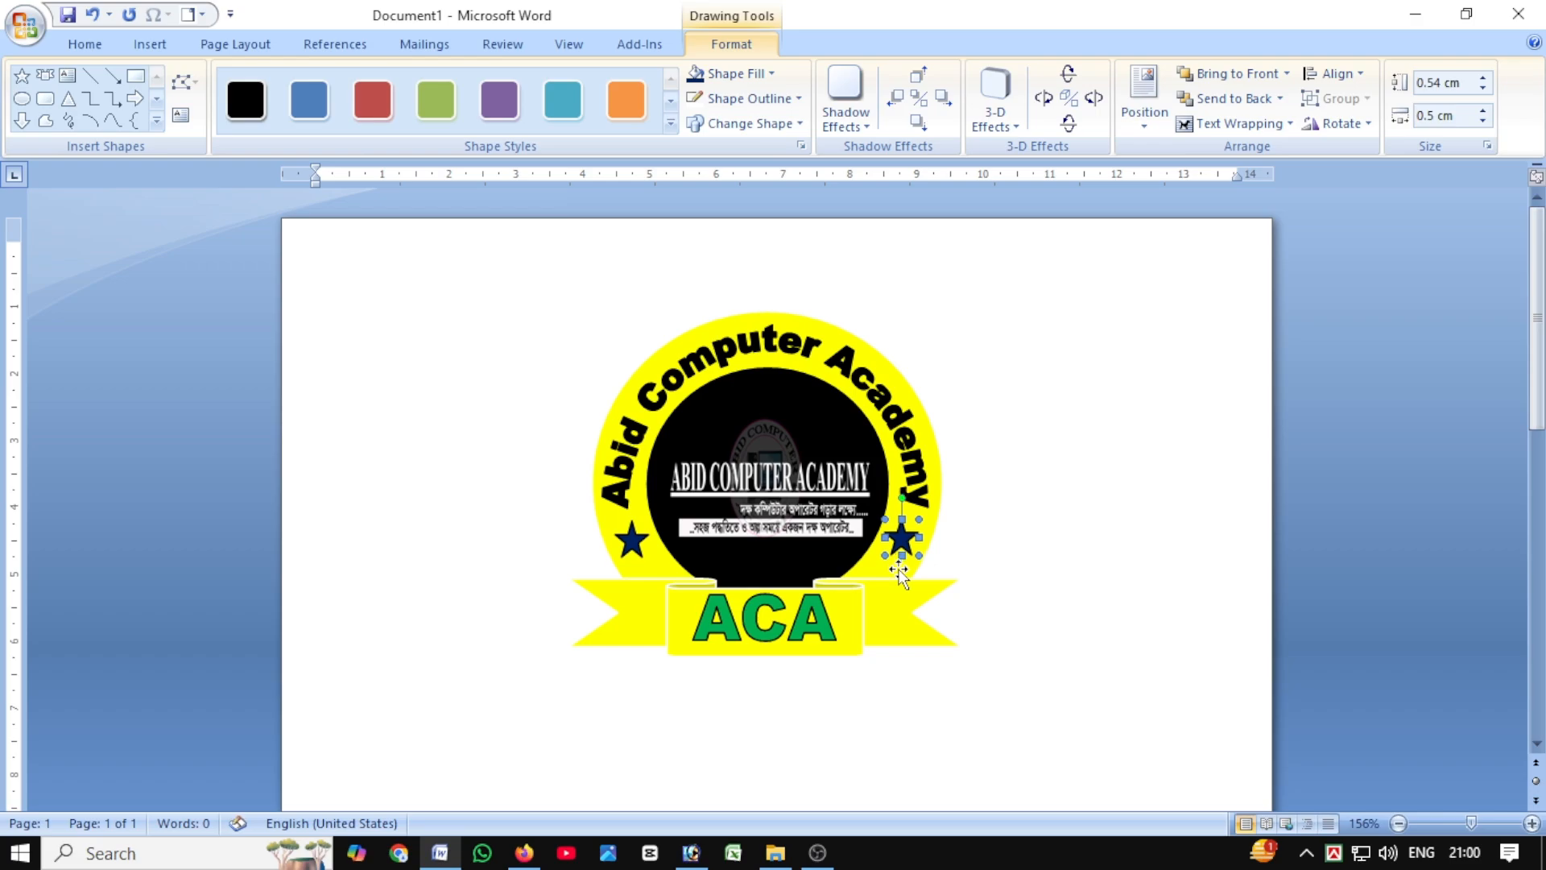
pyautogui.click(1004, 469)
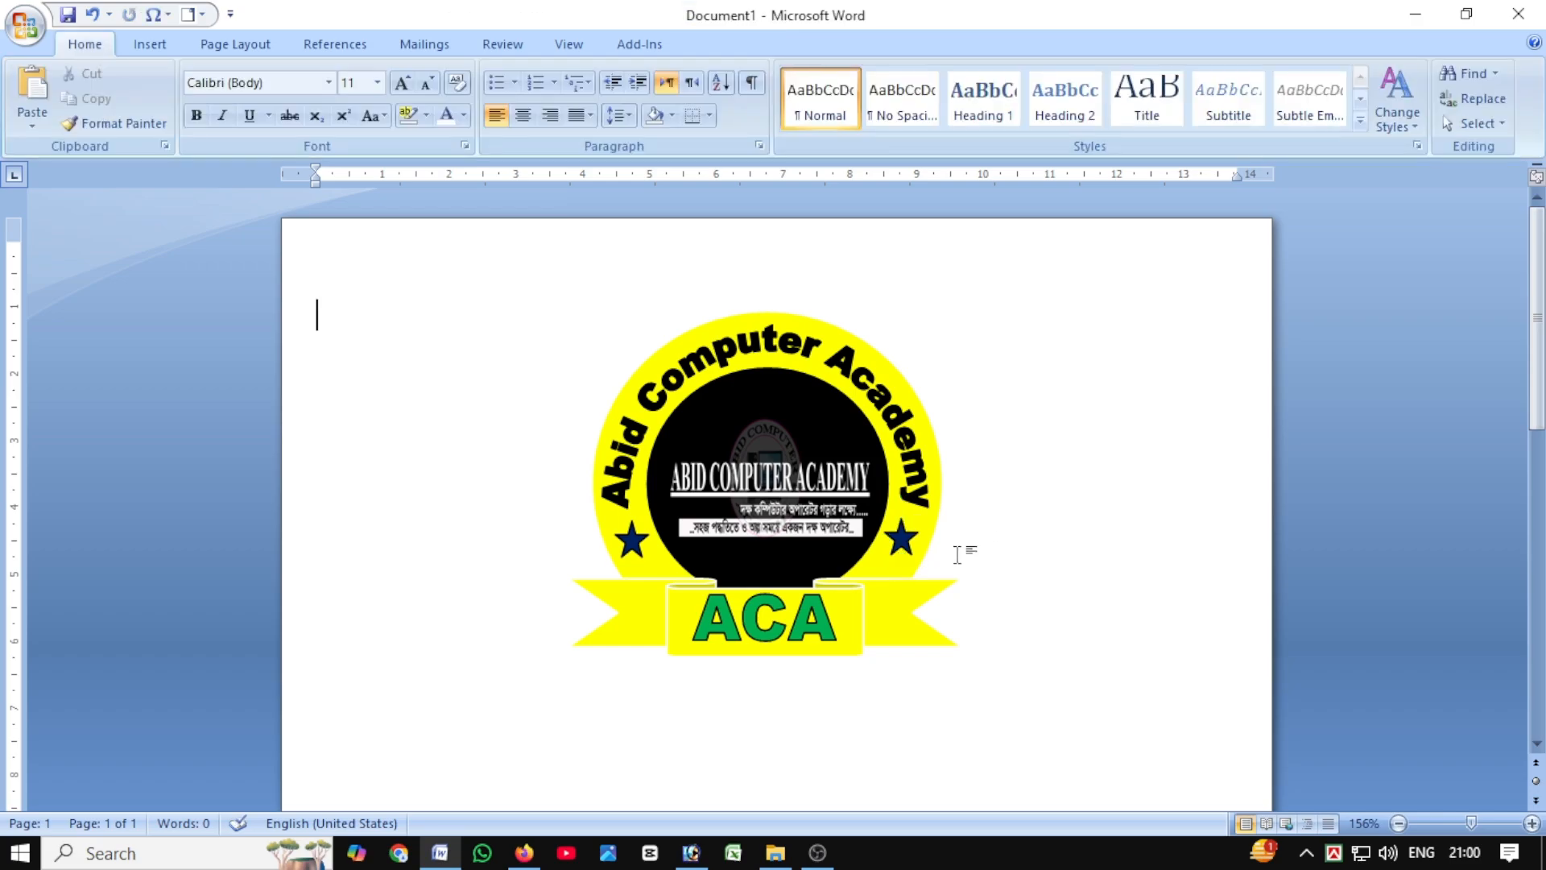
# Examine the finished logo at several magnifications, checking the arched text, both stars and the ribbon banner
pyautogui.click(1478, 823)
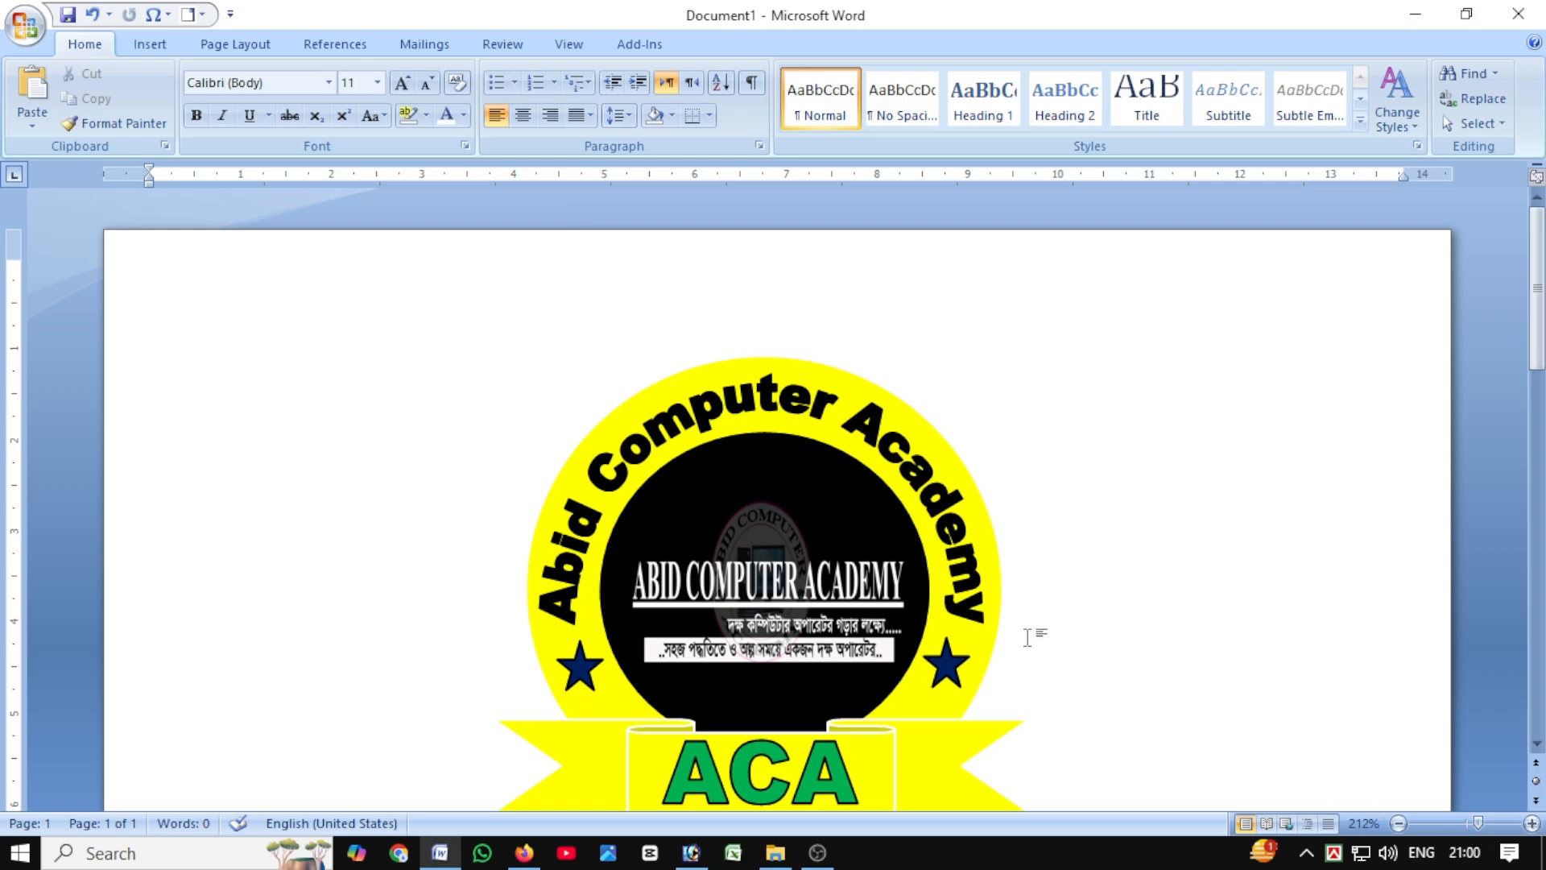
pyautogui.scroll(3, 1027, 637)
pyautogui.scroll(-4, 1020, 626)
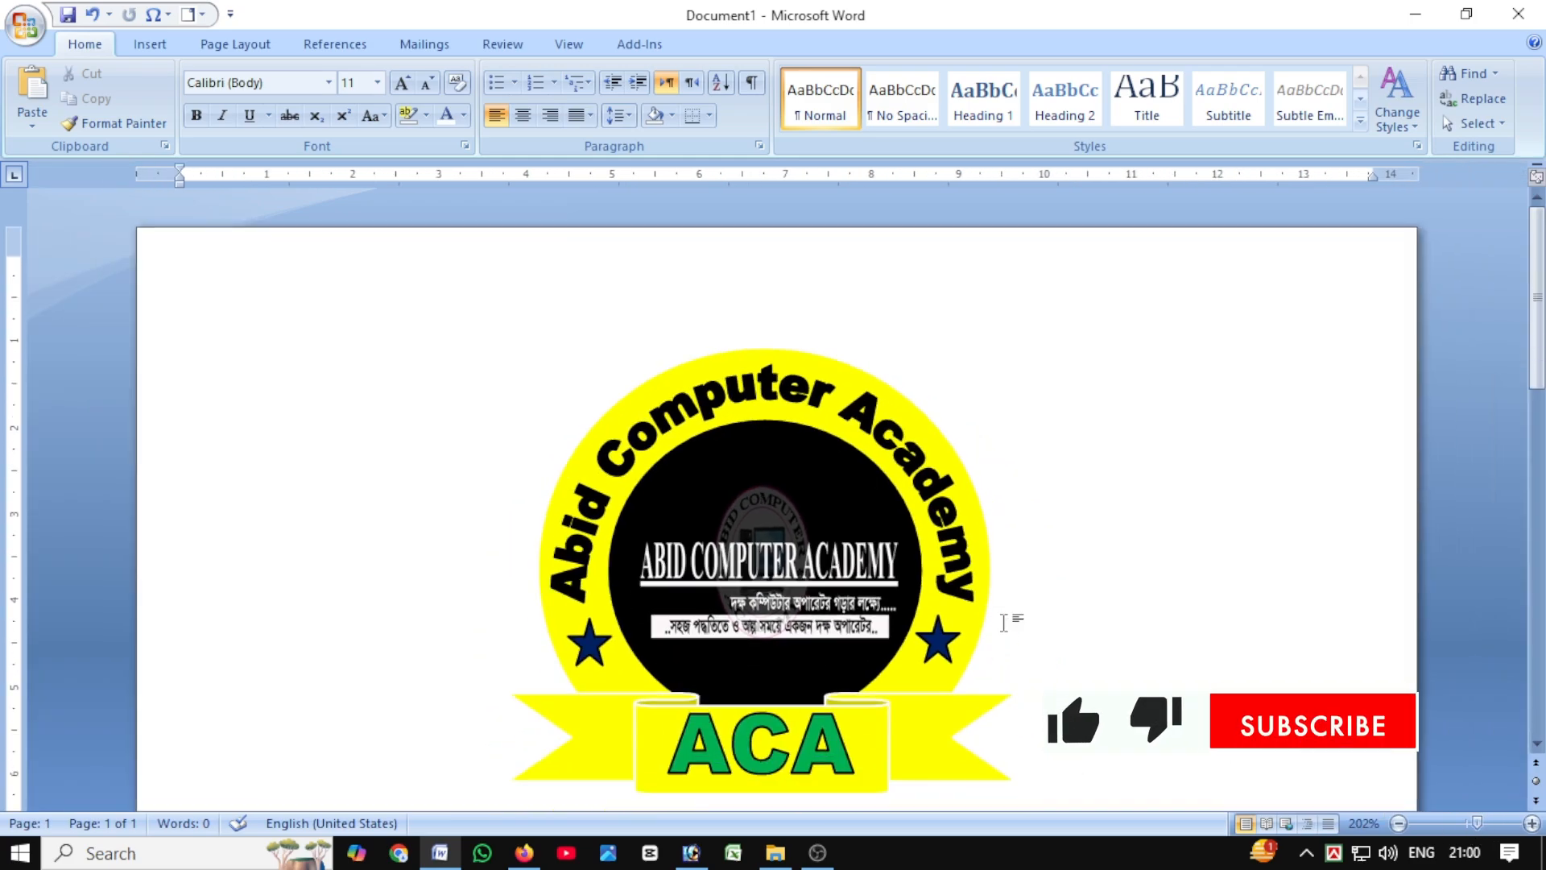
pyautogui.scroll(-7, 1004, 622)
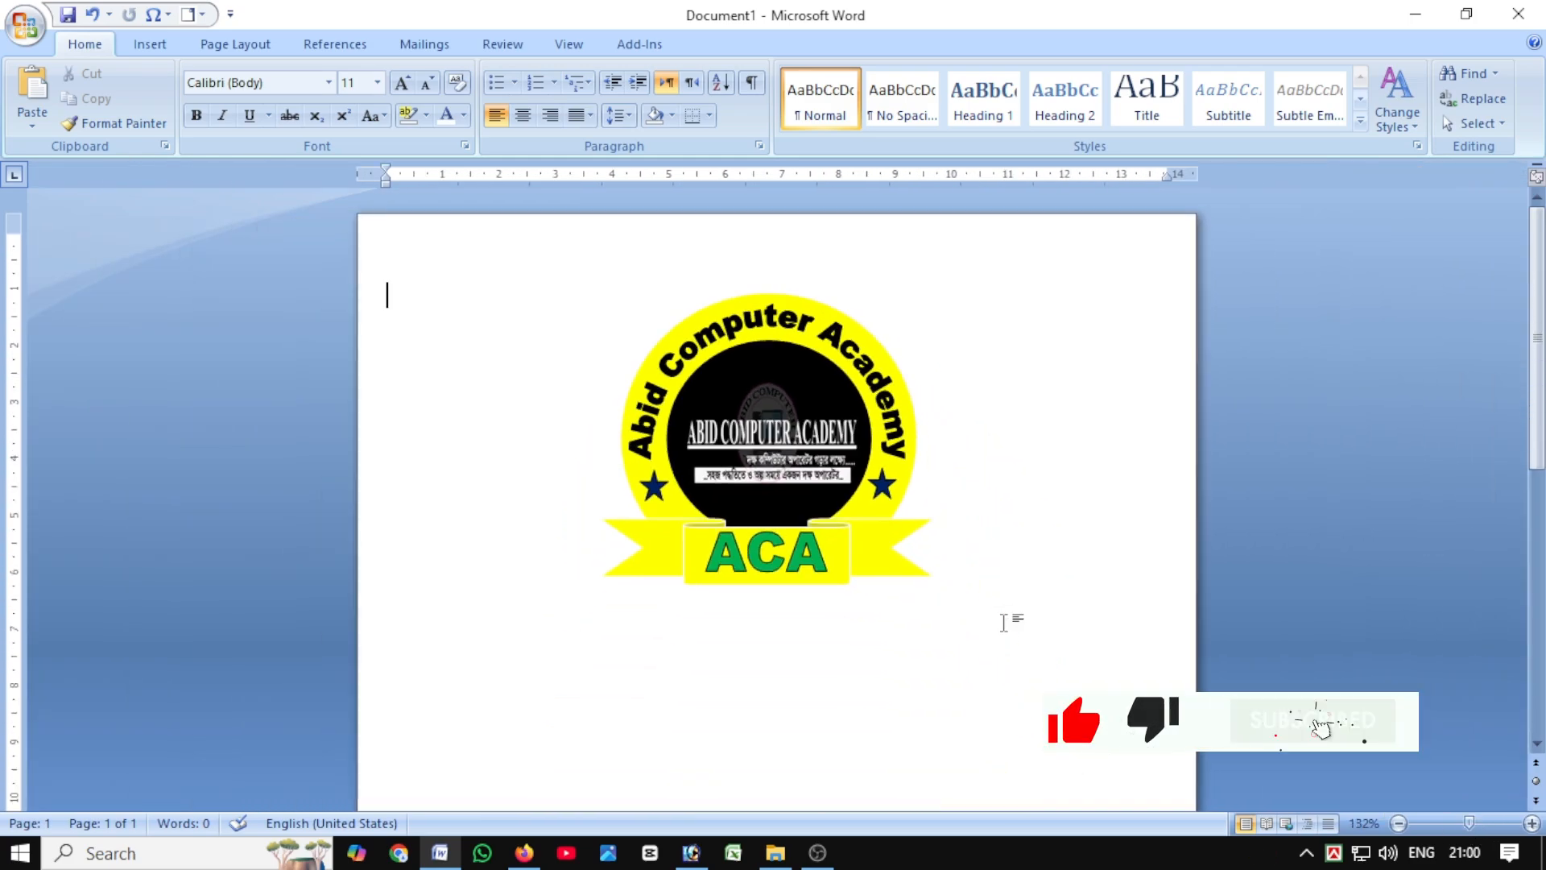
pyautogui.scroll(4, 1004, 623)
pyautogui.scroll(-5, 1006, 620)
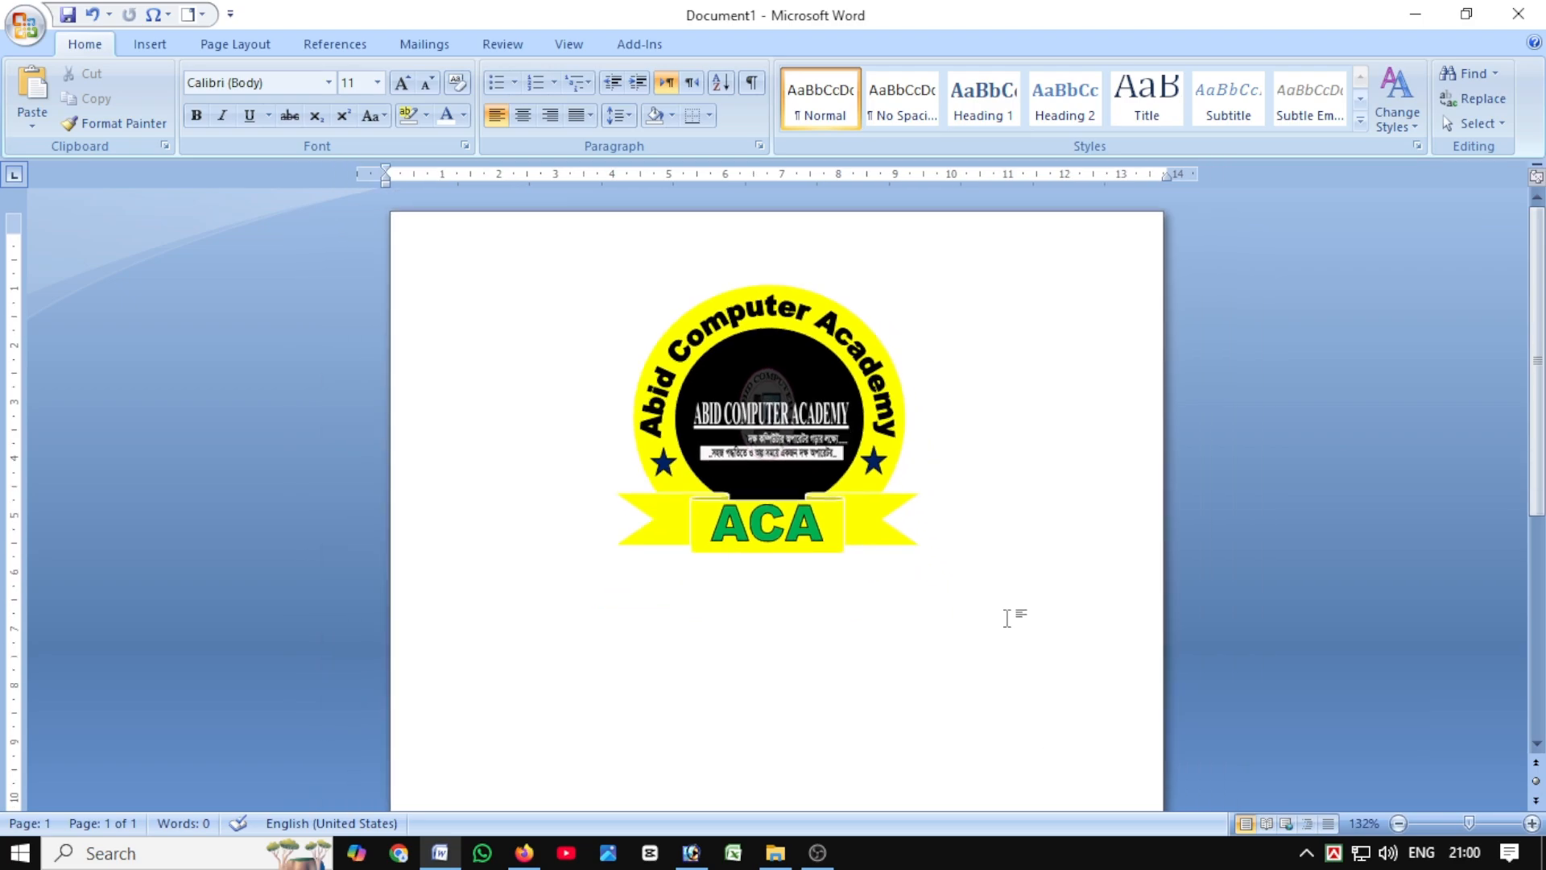
pyautogui.scroll(5, 1007, 617)
pyautogui.scroll(-1, 1005, 609)
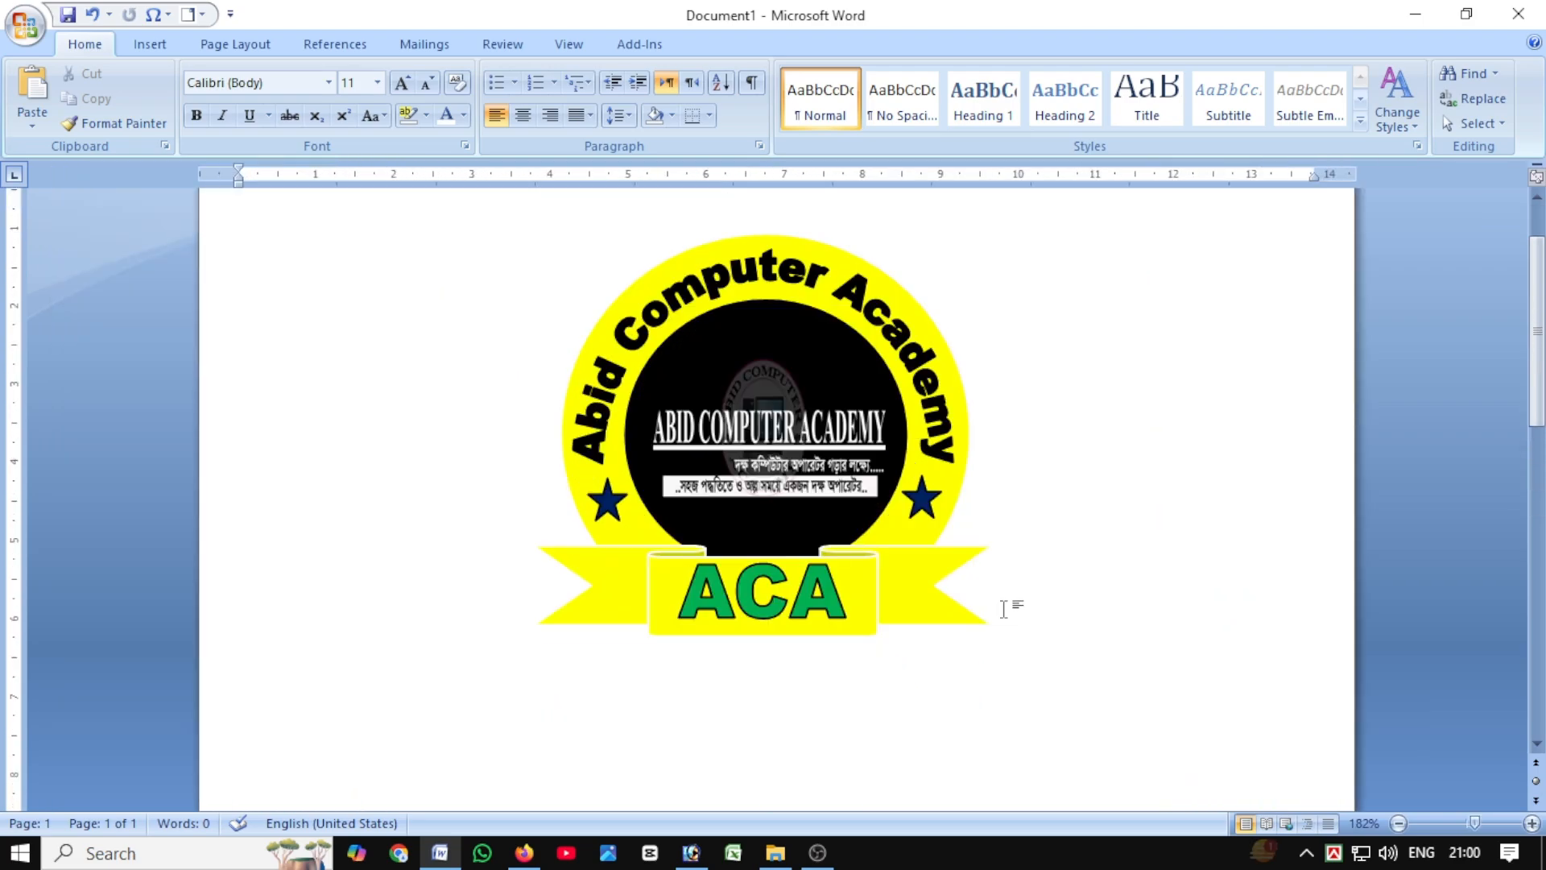
pyautogui.scroll(1, 1004, 609)
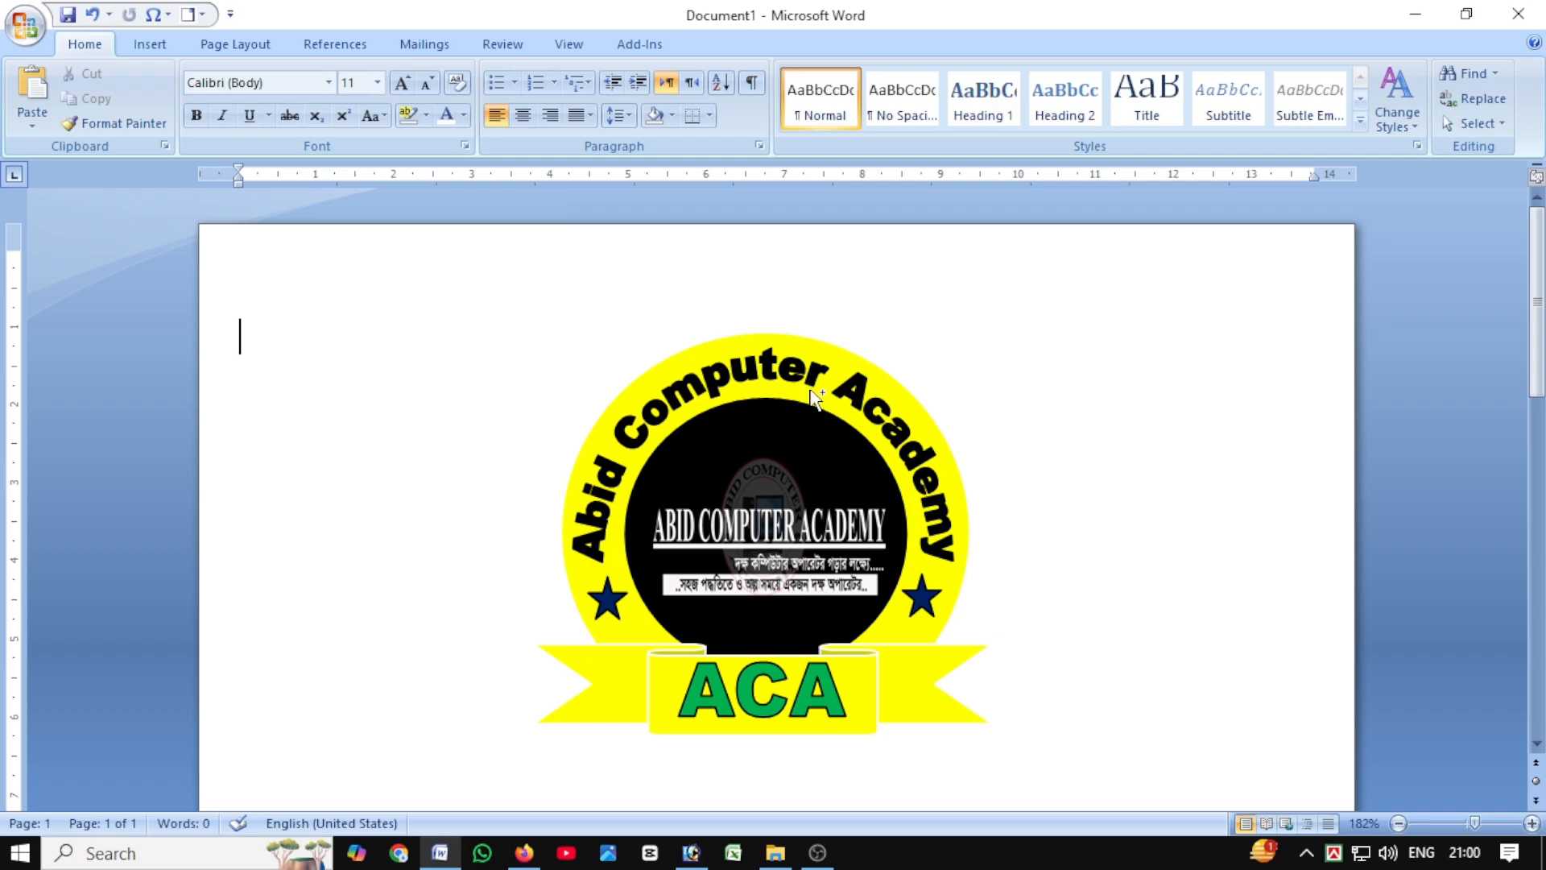
# Create a new blank document
pyautogui.hotkey('ctrl', 'n')
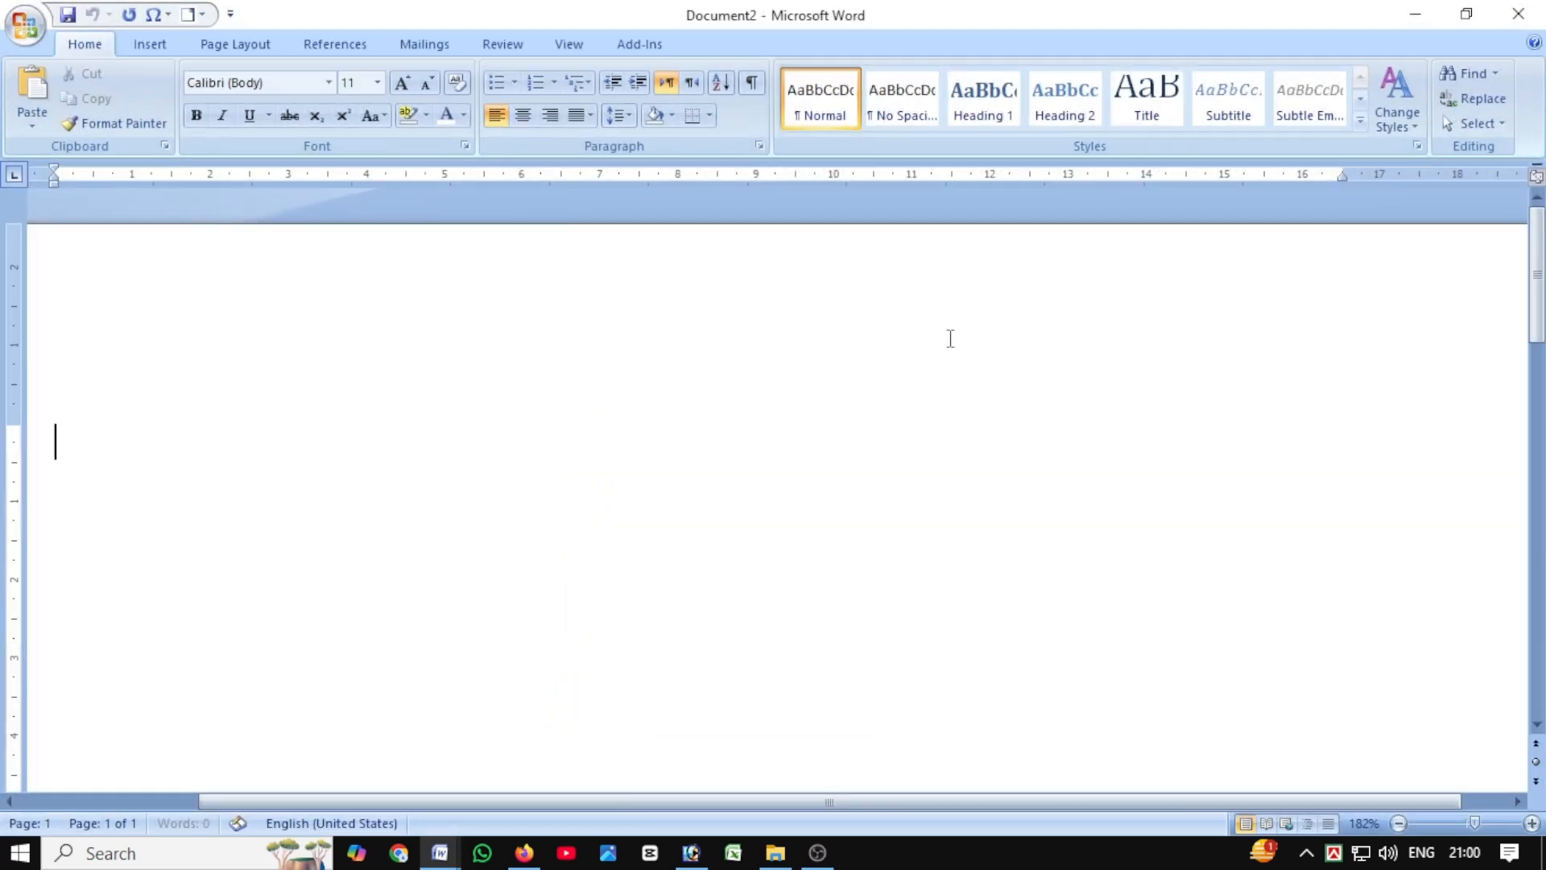